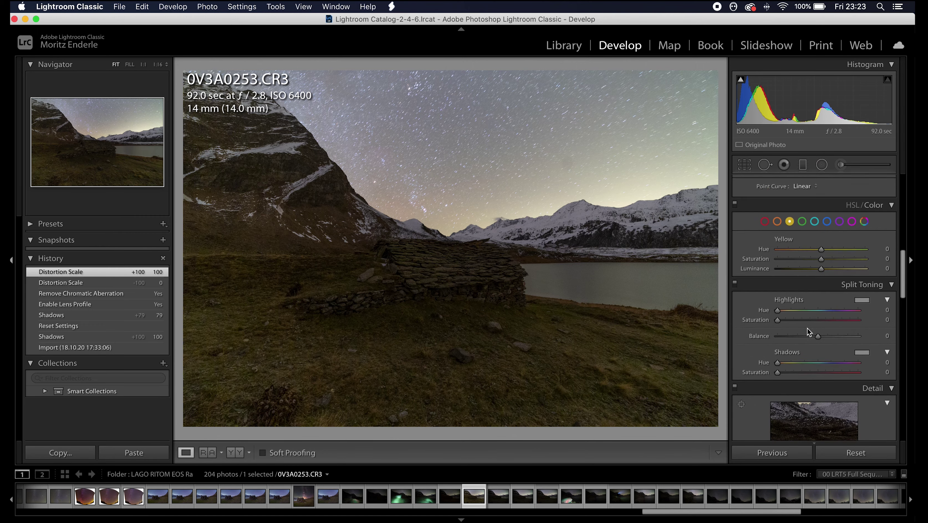
- Set the photo's Highlights to -100, Shadows to +53 and Blacks to +57
{"action": "scroll", "coordinate": [807, 328], "scroll_direction": "up", "scroll_amount": 4}
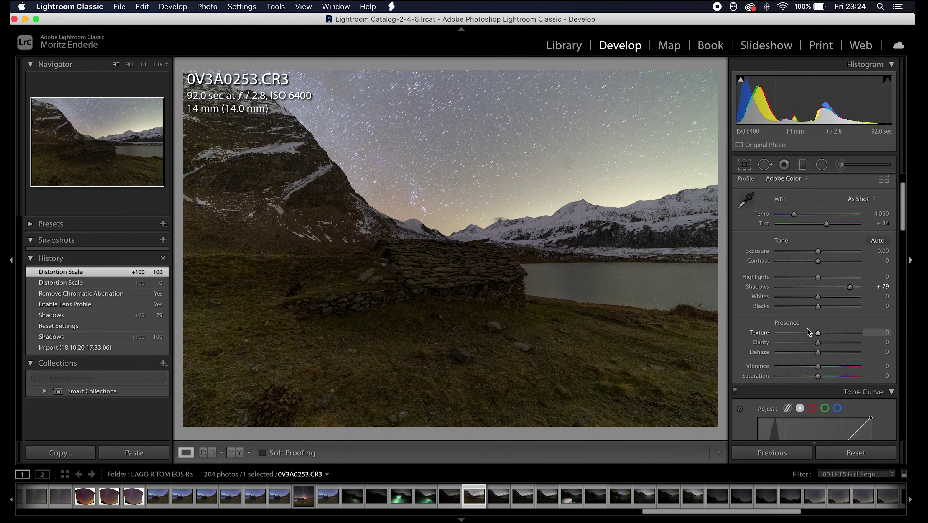
{"action": "left_click_drag", "start_coordinate": [849, 311], "coordinate": [726, 312]}
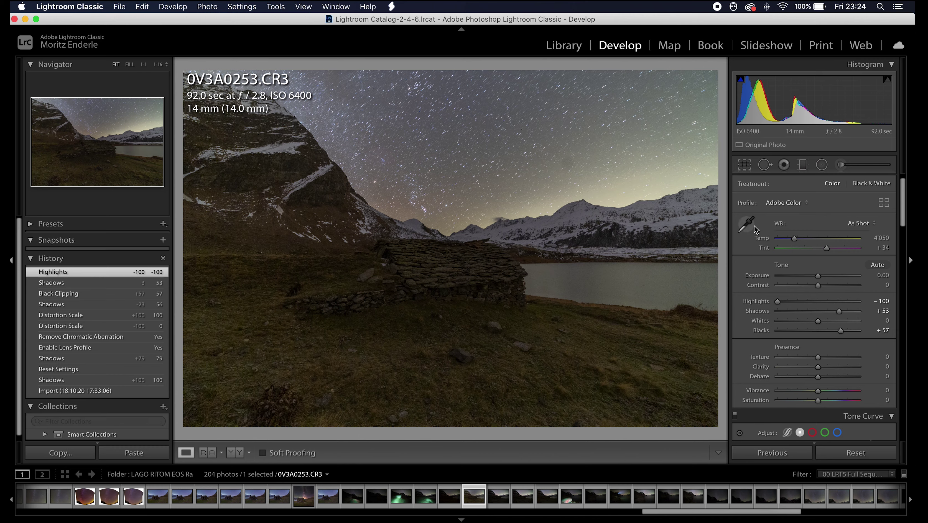
- Sample the white balance from the sky, fine-tune Temp to 4019 and Tint to +42, and set Saturation to +15
{"action": "left_click", "coordinate": [745, 224]}
{"action": "left_click", "coordinate": [624, 186]}
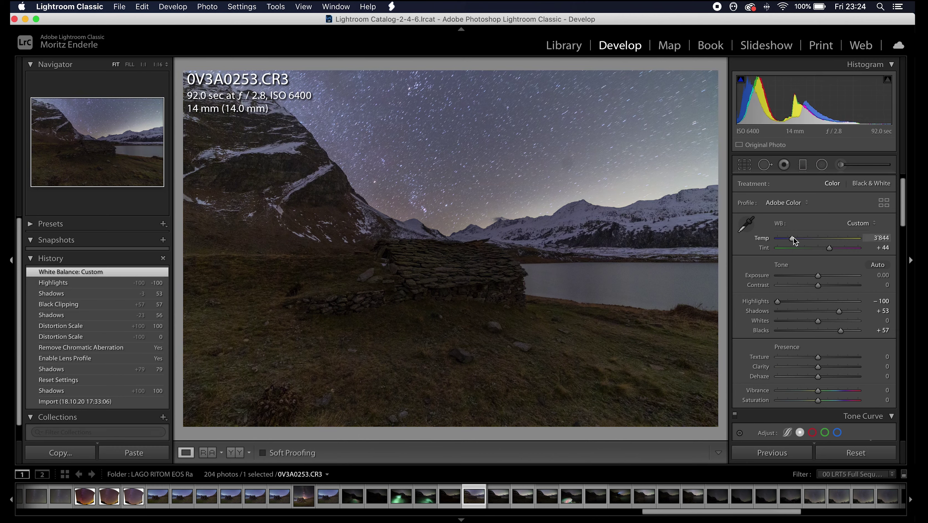
{"action": "left_click_drag", "start_coordinate": [794, 237], "coordinate": [795, 237]}
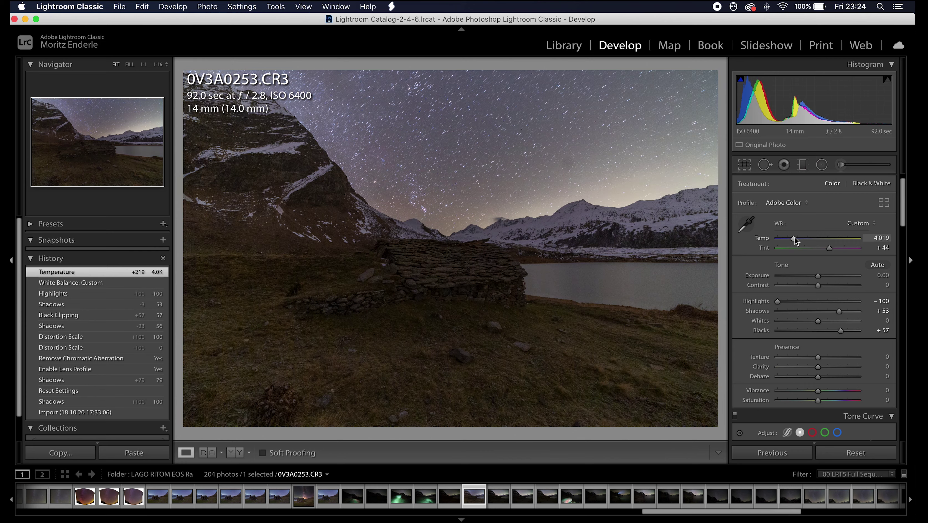
{"action": "left_click_drag", "start_coordinate": [829, 248], "coordinate": [827, 248]}
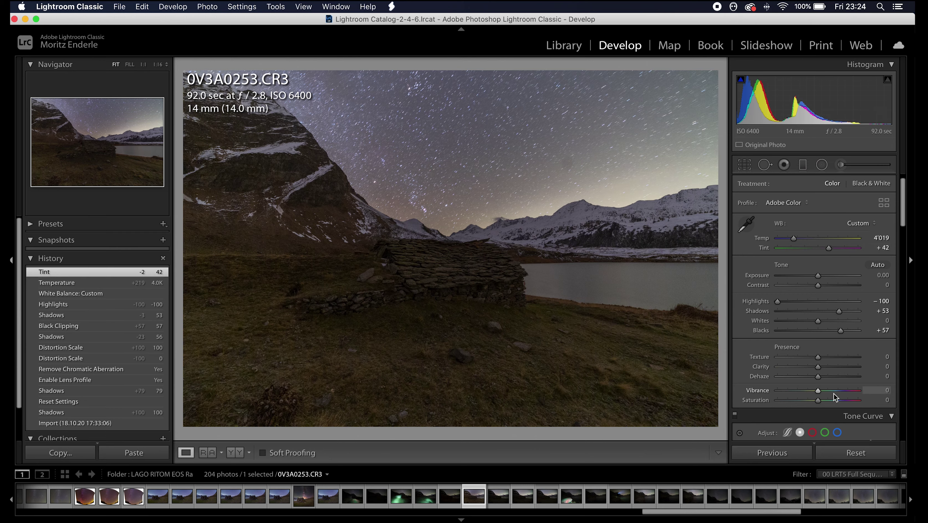
{"action": "mouse_move", "coordinate": [818, 401]}
{"action": "left_mouse_down"}
{"action": "mouse_move", "coordinate": [844, 395]}
{"action": "mouse_move", "coordinate": [824, 399]}
{"action": "left_mouse_up"}
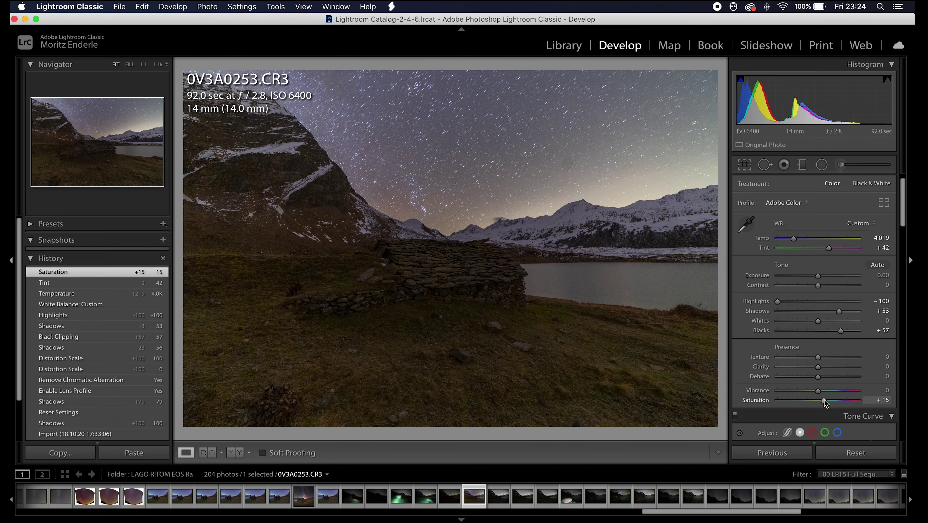
{"action": "scroll", "coordinate": [824, 400], "scroll_direction": "down", "scroll_amount": 10}
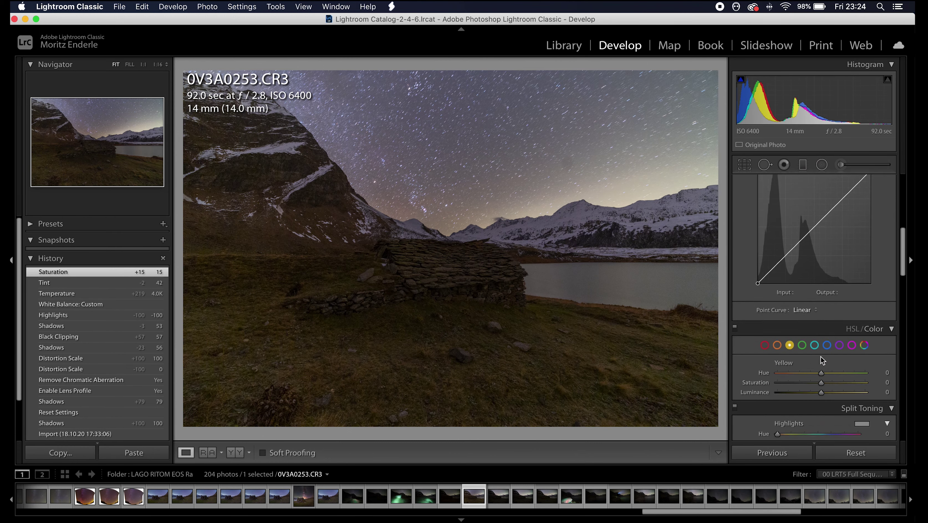
{"action": "left_click", "coordinate": [802, 345]}
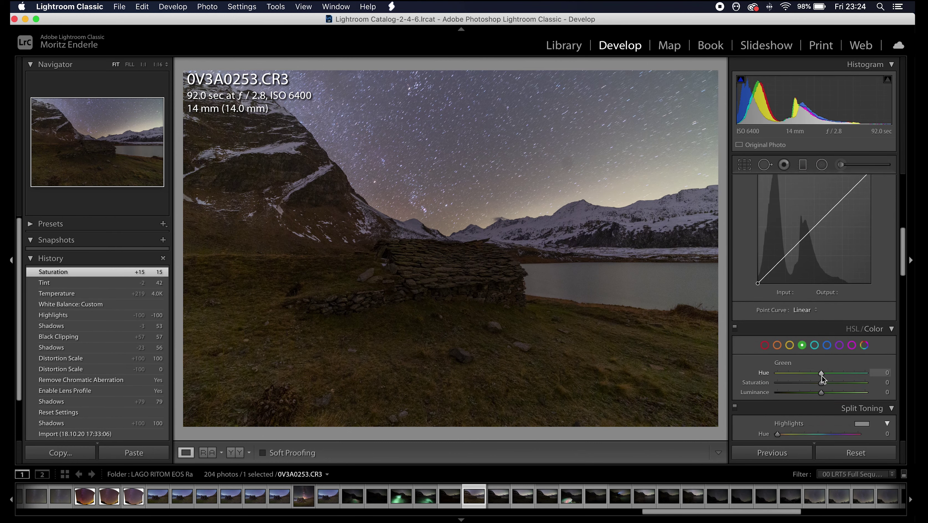
{"action": "mouse_move", "coordinate": [821, 373]}
{"action": "left_mouse_down"}
{"action": "mouse_move", "coordinate": [810, 373]}
{"action": "mouse_move", "coordinate": [861, 373]}
{"action": "mouse_move", "coordinate": [757, 384]}
{"action": "mouse_move", "coordinate": [828, 374]}
{"action": "mouse_move", "coordinate": [738, 377]}
{"action": "mouse_move", "coordinate": [860, 373]}
{"action": "mouse_move", "coordinate": [849, 383]}
{"action": "mouse_move", "coordinate": [878, 382]}
{"action": "mouse_move", "coordinate": [770, 388]}
{"action": "mouse_move", "coordinate": [859, 382]}
{"action": "mouse_move", "coordinate": [822, 383]}
{"action": "left_mouse_up"}
{"action": "double_click", "coordinate": [775, 375]}
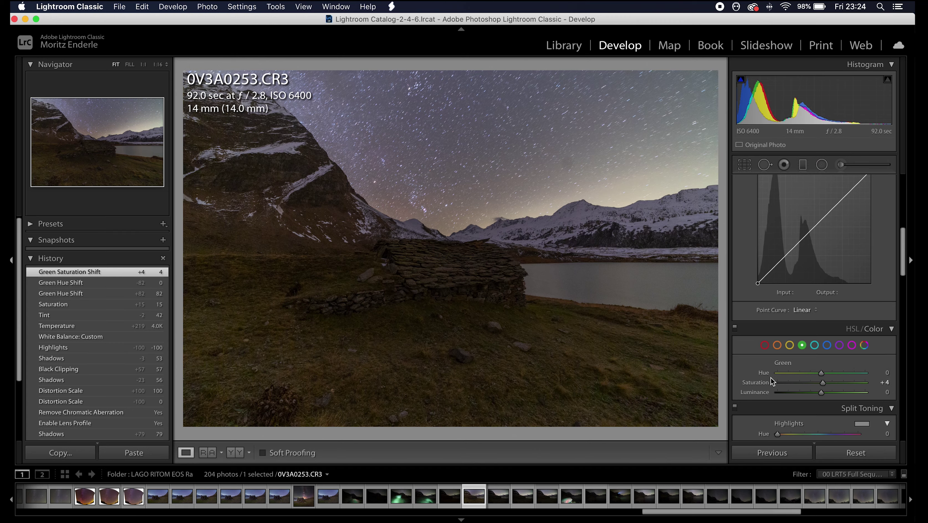
{"action": "double_click", "coordinate": [764, 383]}
- Set the yellow color adjustment to Hue -22, Saturation -13 and Luminance -45
{"action": "left_click", "coordinate": [789, 345]}
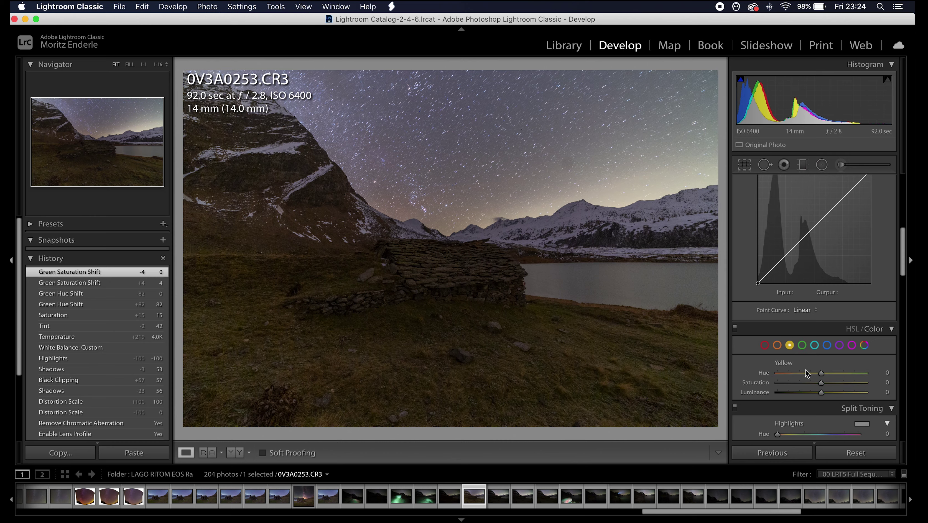
{"action": "mouse_move", "coordinate": [822, 375]}
{"action": "left_mouse_down"}
{"action": "mouse_move", "coordinate": [831, 374]}
{"action": "mouse_move", "coordinate": [801, 377]}
{"action": "mouse_move", "coordinate": [813, 374]}
{"action": "left_mouse_up"}
{"action": "left_click_drag", "start_coordinate": [821, 383], "coordinate": [802, 411]}
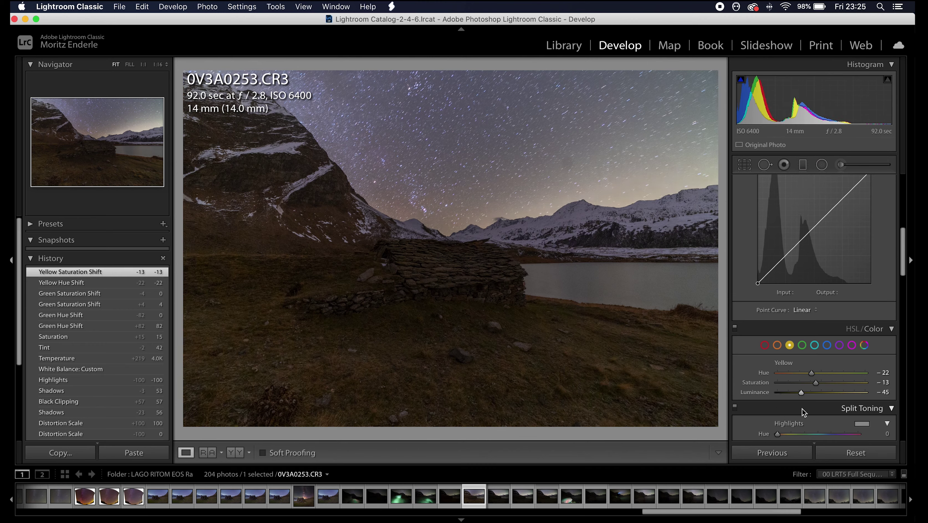
- Raise the photo's Shadows to +68
{"action": "scroll", "coordinate": [820, 329], "scroll_direction": "up", "scroll_amount": 6}
{"action": "scroll", "coordinate": [831, 300], "scroll_direction": "up", "scroll_amount": 1}
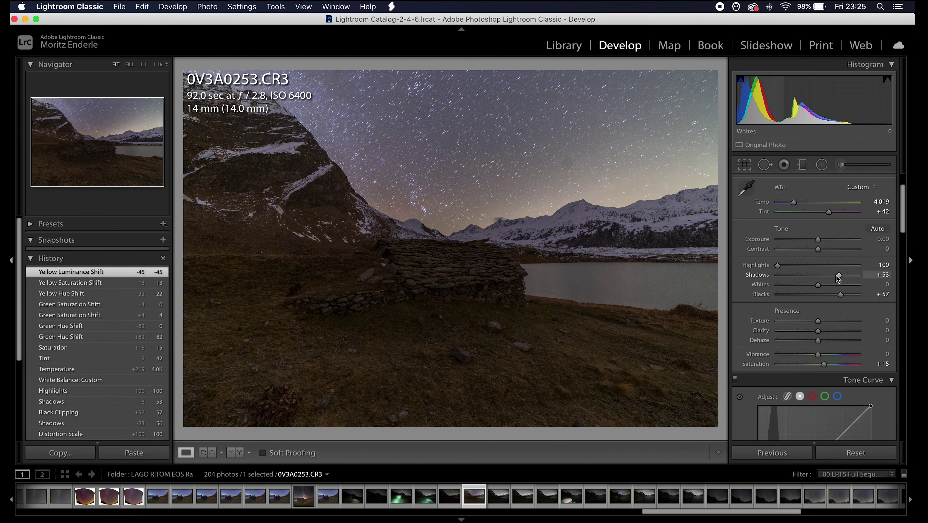
{"action": "left_click_drag", "start_coordinate": [839, 273], "coordinate": [845, 272]}
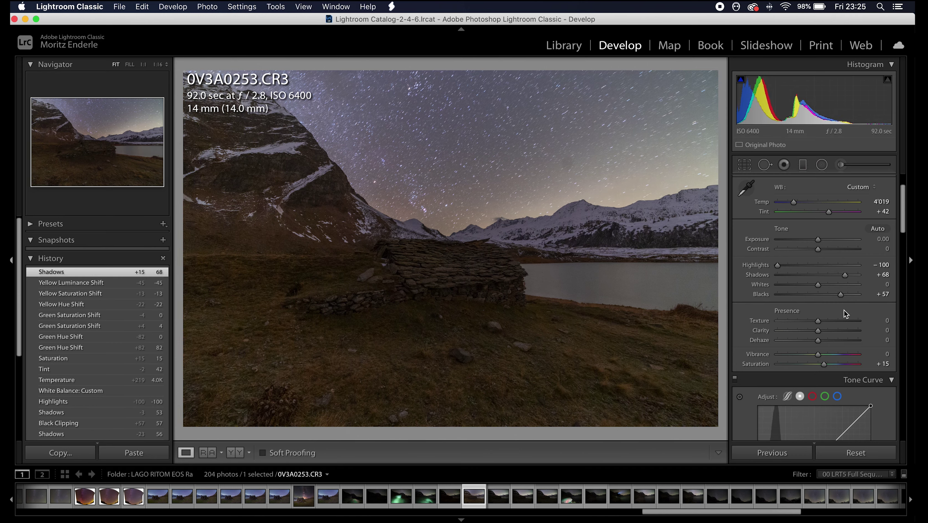
- Copy the develop settings of 0V3A0253.CR3, leaving out Crop, and paste them onto the four photos 0V3A0253.CR3 to 0V3A0256.CR3
{"action": "left_click", "coordinate": [84, 454]}
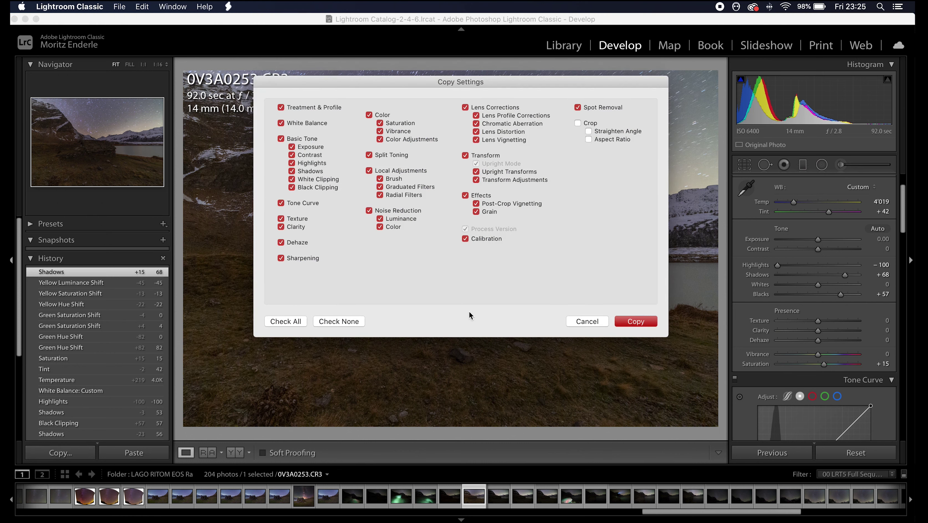
{"action": "left_click", "coordinate": [627, 326]}
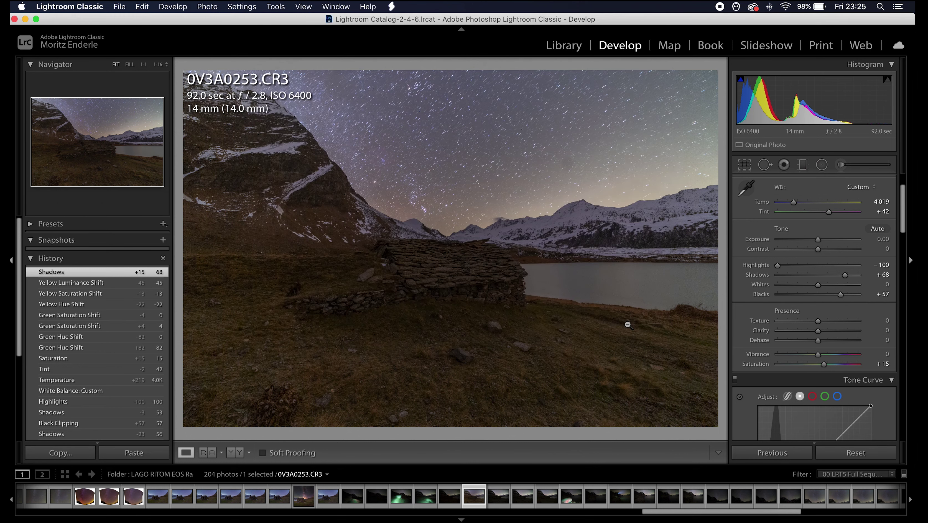
{"action": "left_click", "coordinate": [546, 502], "text": "shift"}
{"action": "right_click", "coordinate": [500, 495]}
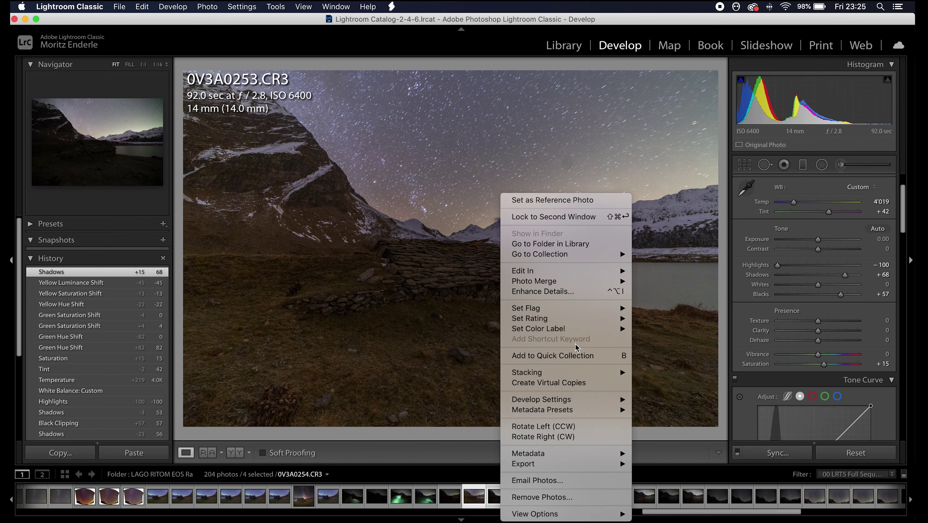
{"action": "mouse_move", "coordinate": [607, 399]}
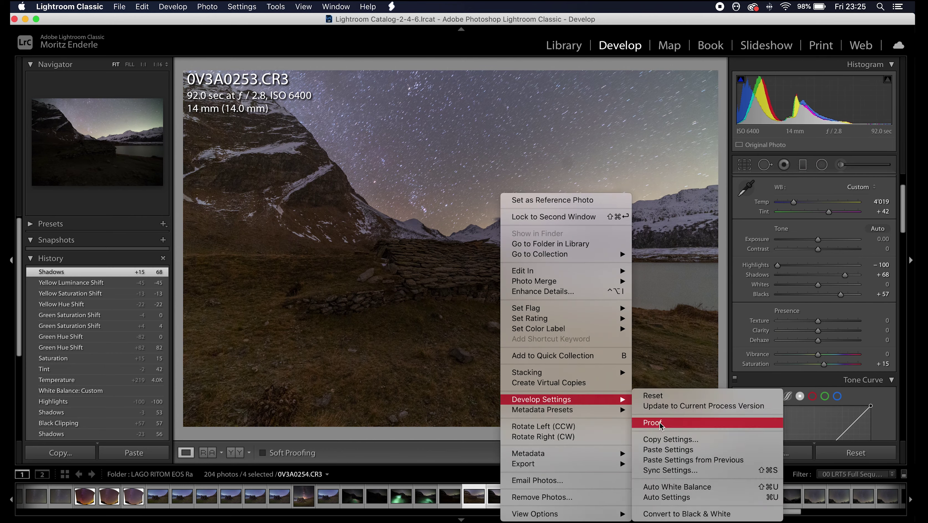
{"action": "left_click", "coordinate": [664, 449]}
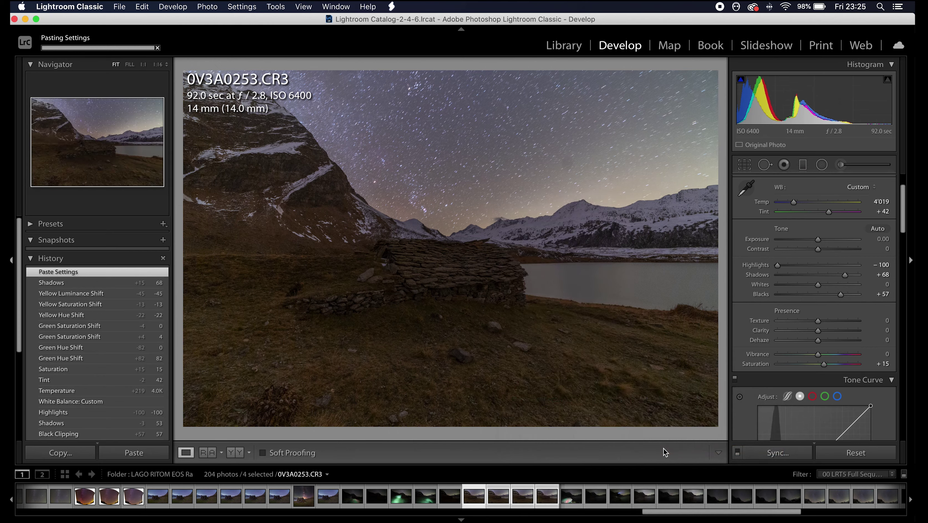
- Open the four selected photos as layers of one document in Photoshop
{"action": "right_click", "coordinate": [499, 503]}
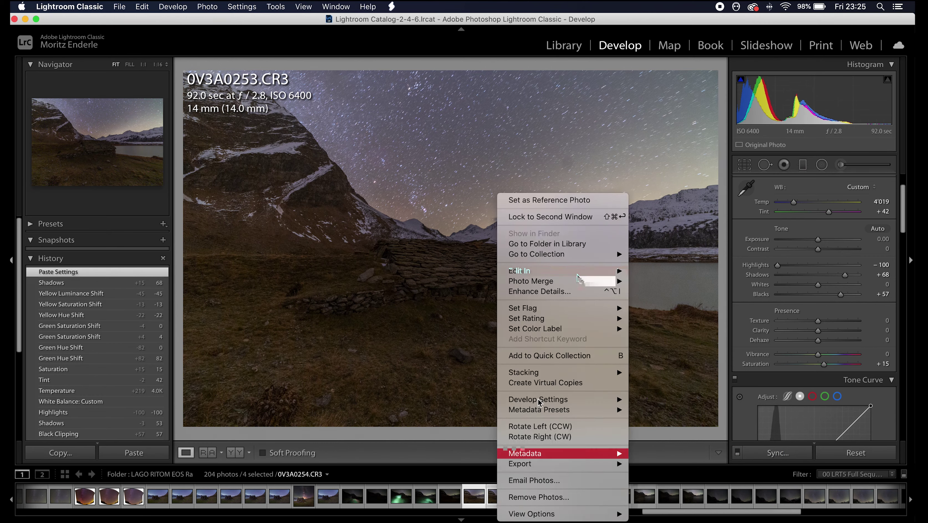
{"action": "mouse_move", "coordinate": [579, 271]}
{"action": "left_click", "coordinate": [669, 413]}
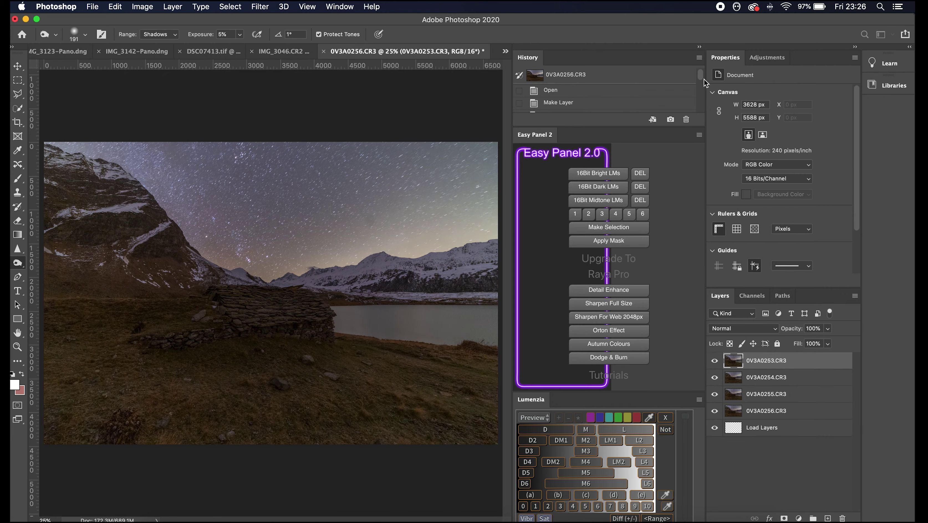
- Collapse the side panels, fit the image to the window and convert all four photo layers into one smart object
{"action": "left_click", "coordinate": [699, 47]}
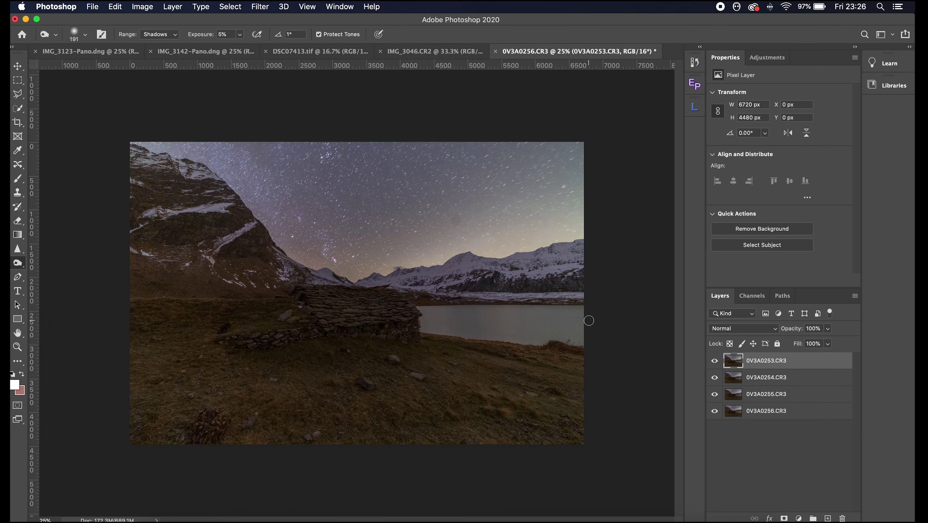
{"action": "key", "text": "super+equal"}
{"action": "key", "text": "super+0"}
{"action": "left_click", "coordinate": [766, 410], "text": "shift"}
{"action": "right_click", "coordinate": [802, 411]}
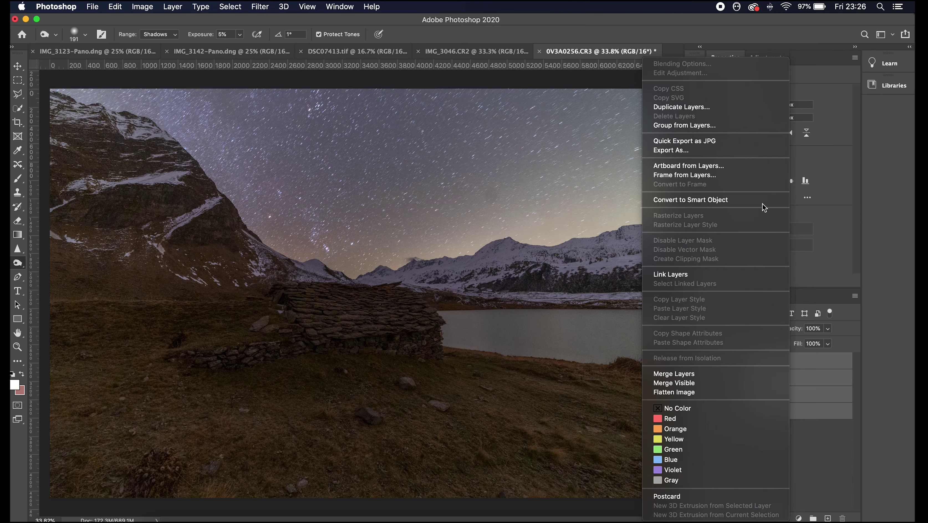
{"action": "left_click", "coordinate": [763, 200]}
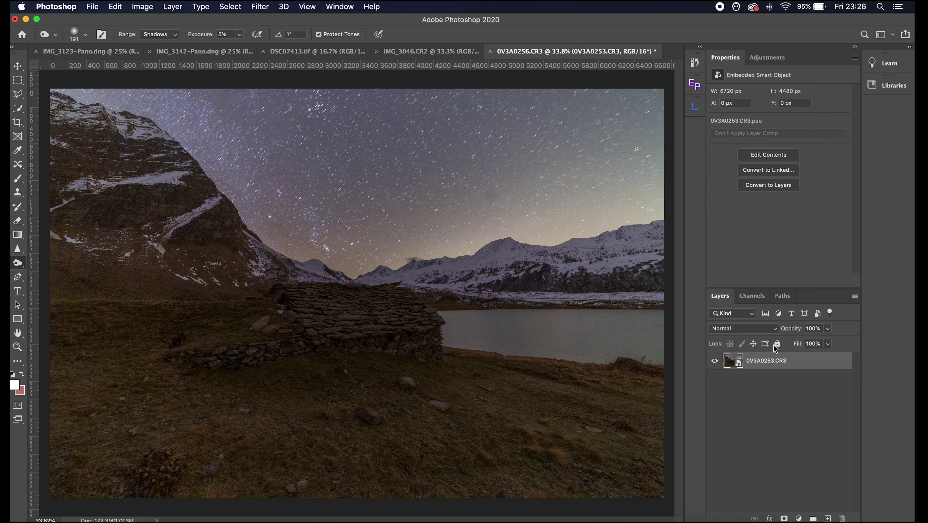
- Duplicate the smart object layer 0V3A0253.CR3 and hide the original
{"action": "left_click_drag", "start_coordinate": [780, 369], "coordinate": [828, 518]}
{"action": "scroll", "coordinate": [348, 342], "scroll_direction": "up", "scroll_amount": 5}
{"action": "left_click", "coordinate": [714, 378]}
- Apply the Mean stack mode to the smart object copy
{"action": "left_click", "coordinate": [178, 5]}
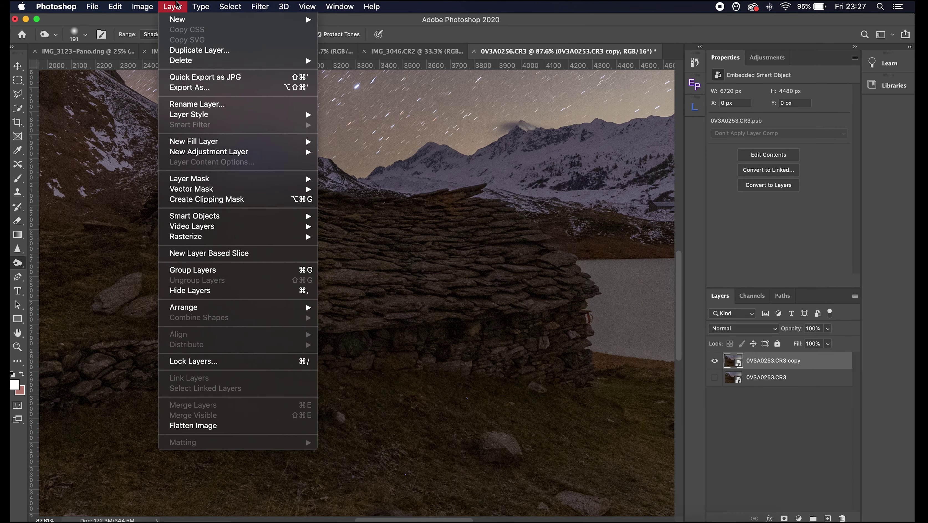
{"action": "mouse_move", "coordinate": [257, 216]}
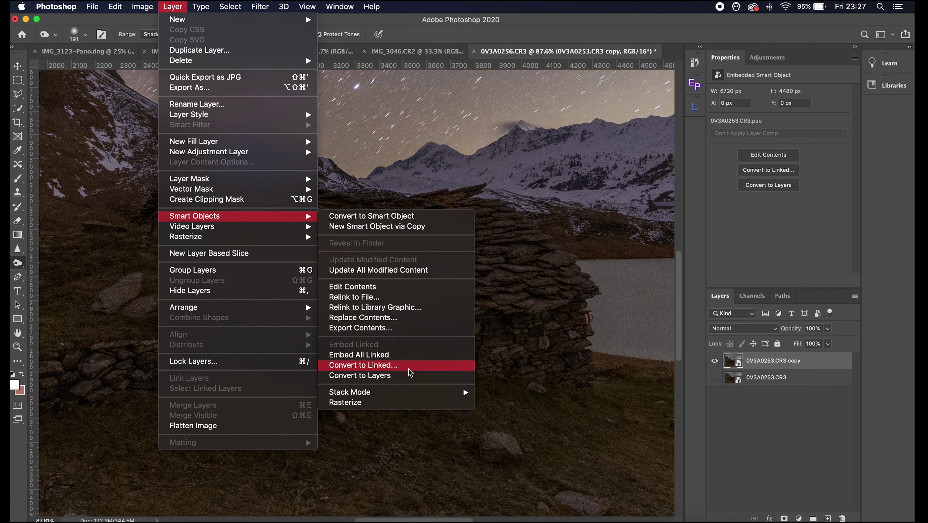
{"action": "mouse_move", "coordinate": [423, 397]}
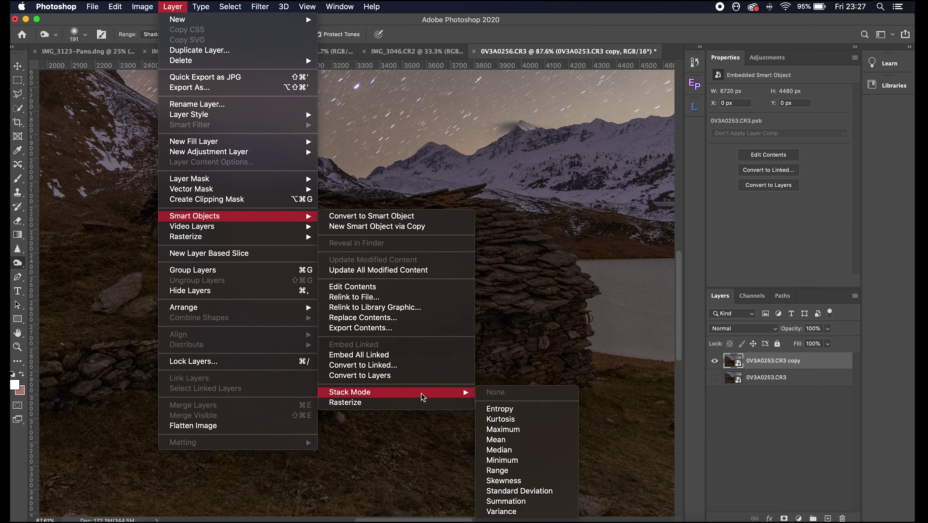
{"action": "left_click", "coordinate": [518, 440]}
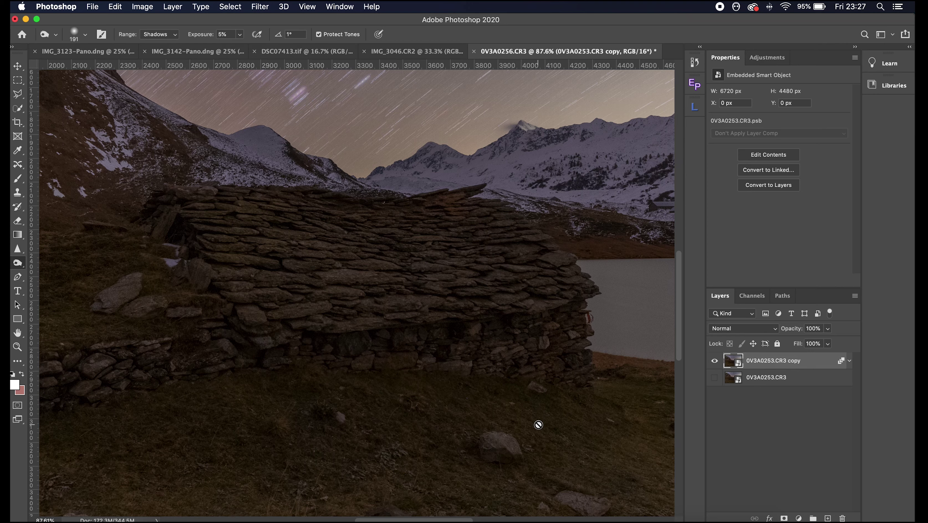
- Compare the noise in the stone hut and mountains between the averaged copy and the original layer
{"action": "scroll", "coordinate": [537, 422], "scroll_direction": "up", "scroll_amount": 5}
{"action": "left_click", "coordinate": [714, 378]}
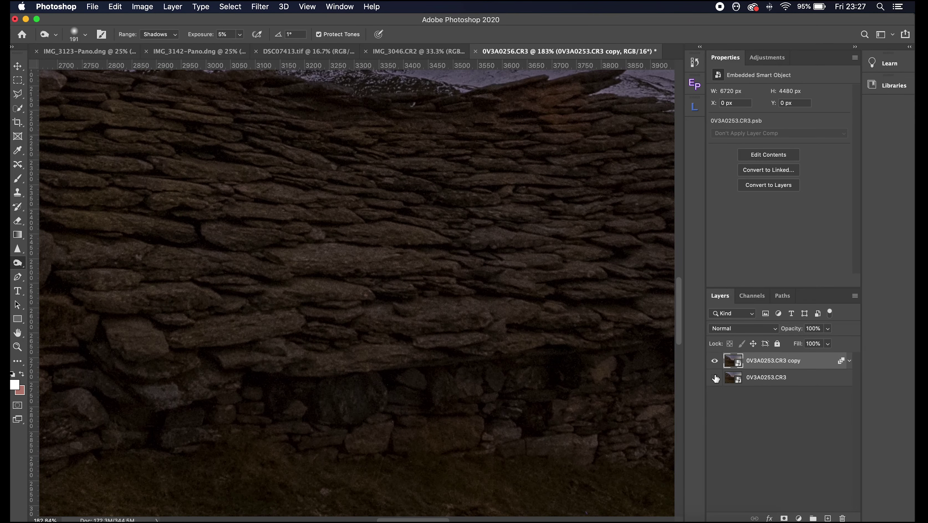
{"action": "left_click", "coordinate": [714, 362]}
{"action": "scroll", "coordinate": [363, 110], "scroll_direction": "up", "scroll_amount": 4}
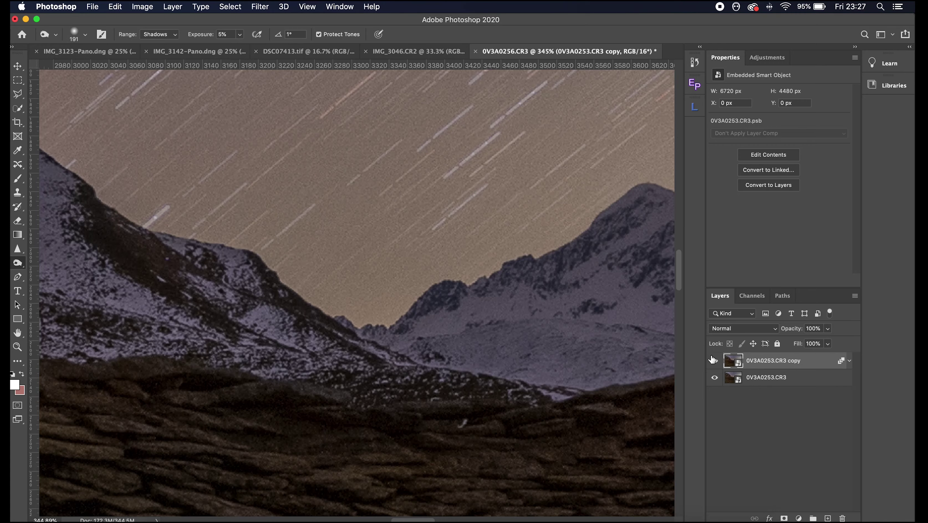
{"action": "left_click", "coordinate": [714, 362]}
{"action": "scroll", "coordinate": [517, 358], "scroll_direction": "down", "scroll_amount": 8}
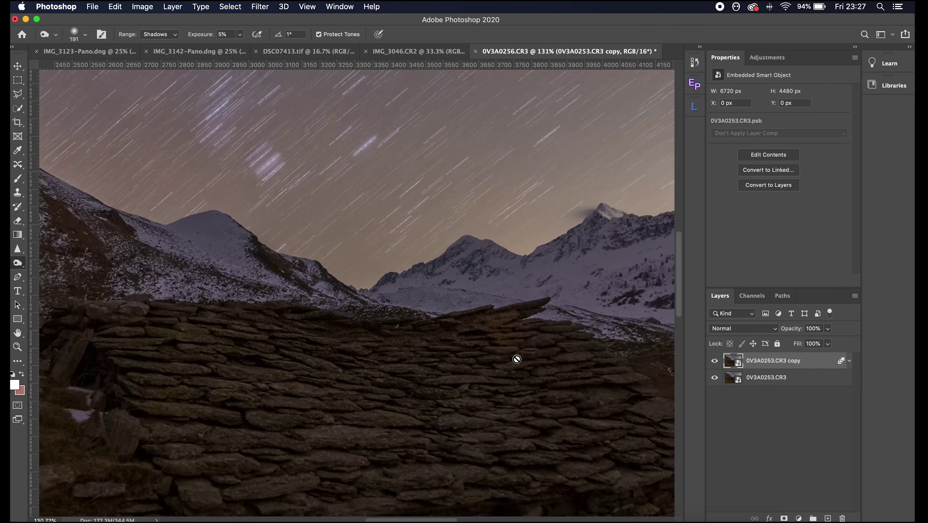
{"action": "scroll", "coordinate": [517, 358], "scroll_direction": "down", "scroll_amount": 4}
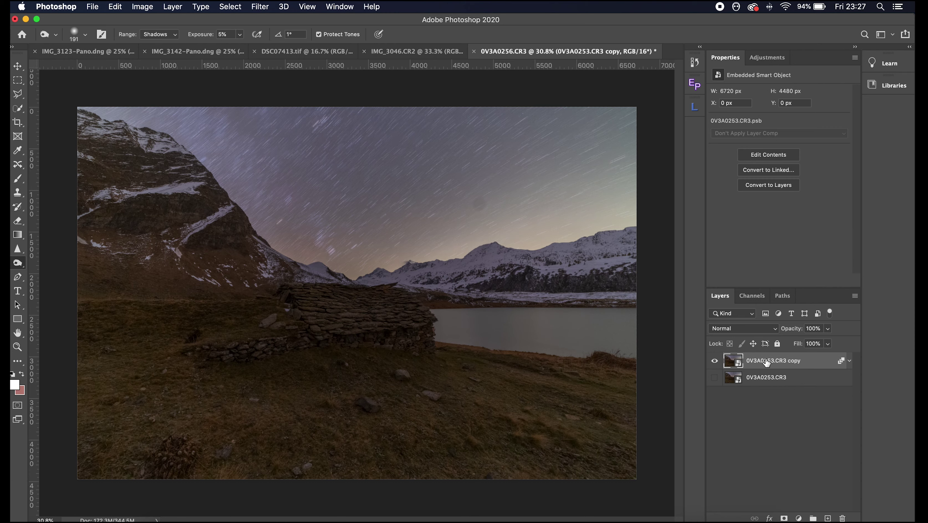
- Hide the original 0V3A0253.CR3 layer and rasterize the averaged copy
{"action": "left_click", "coordinate": [715, 376]}
{"action": "right_click", "coordinate": [745, 365]}
{"action": "left_click", "coordinate": [790, 241]}
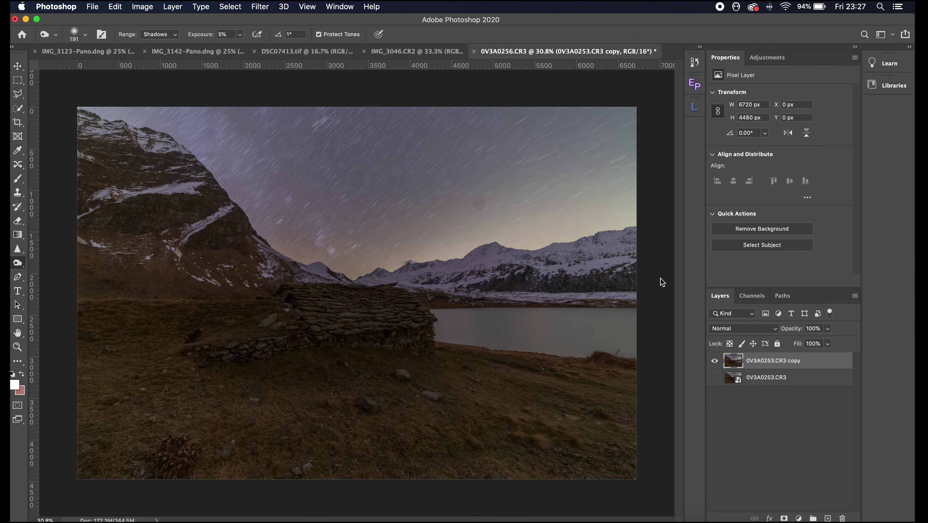
- Select the sky above the mountains with the Quick Selection tool and open the selection in Select and Mask
{"action": "left_click", "coordinate": [19, 111]}
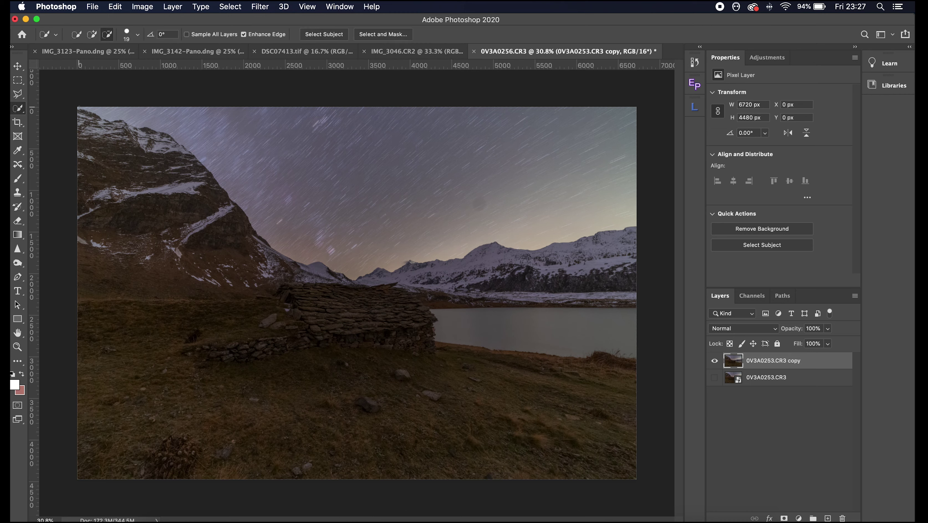
{"action": "mouse_move", "coordinate": [79, 107]}
{"action": "left_mouse_down"}
{"action": "mouse_move", "coordinate": [176, 111]}
{"action": "mouse_move", "coordinate": [231, 146]}
{"action": "mouse_move", "coordinate": [325, 174]}
{"action": "mouse_move", "coordinate": [421, 147]}
{"action": "mouse_move", "coordinate": [368, 187]}
{"action": "left_mouse_up"}
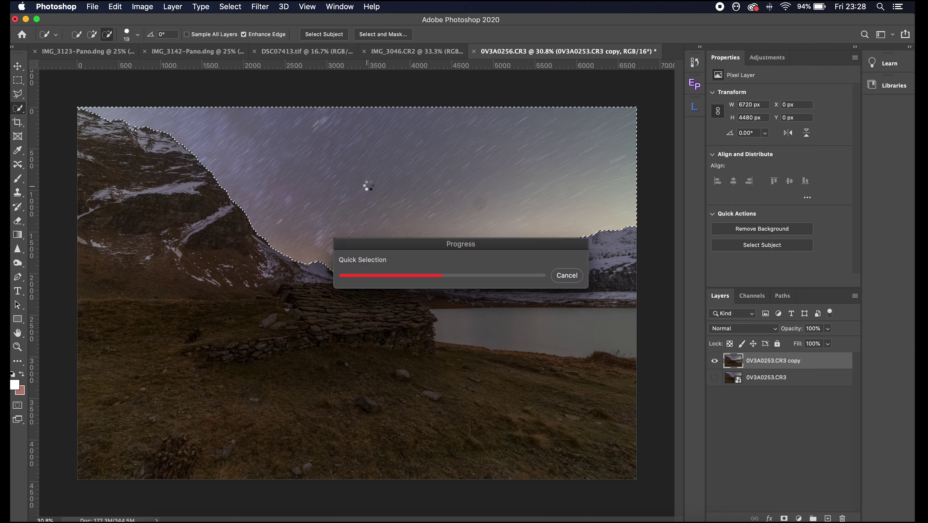
{"action": "left_click", "coordinate": [388, 34]}
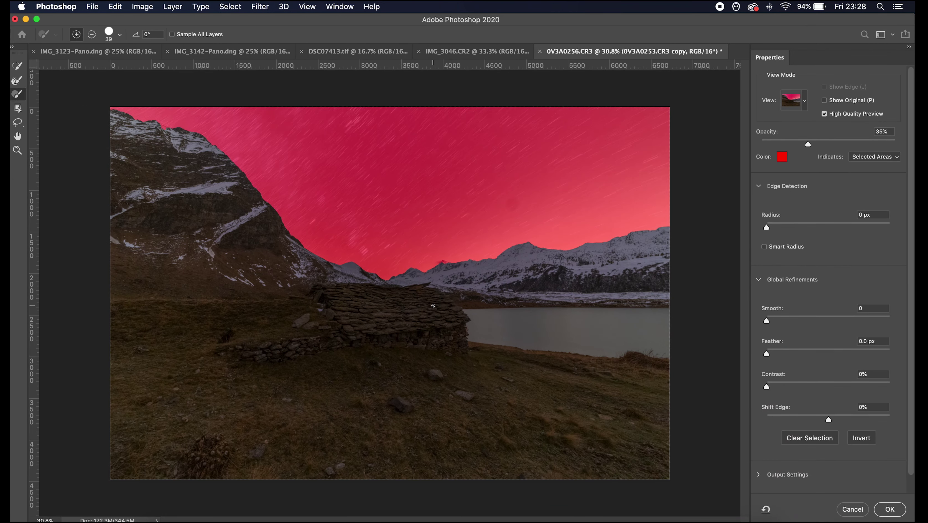
- Subtract the wrongly included snowy notch and upper ridge edge of the large mountain from the sky selection
{"action": "scroll", "coordinate": [433, 305], "scroll_direction": "up", "scroll_amount": 5}
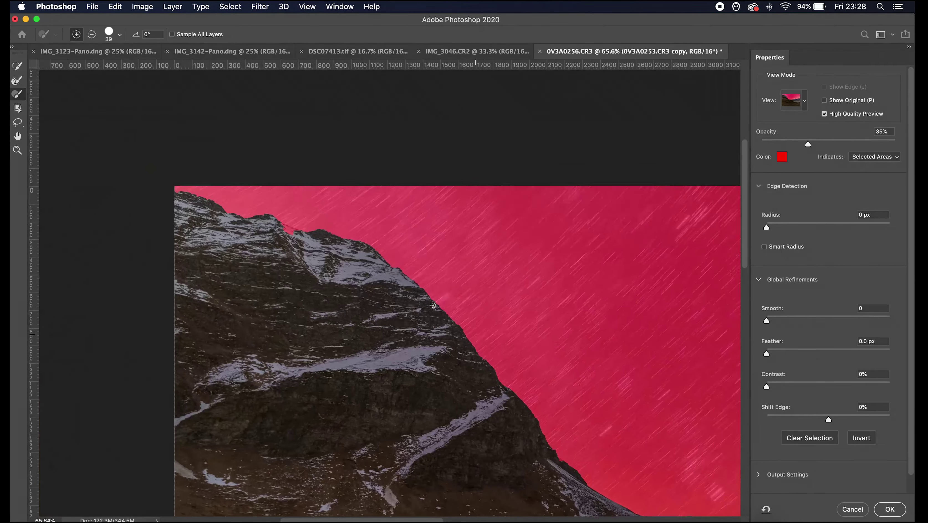
{"action": "scroll", "coordinate": [433, 305], "scroll_direction": "up", "scroll_amount": 8}
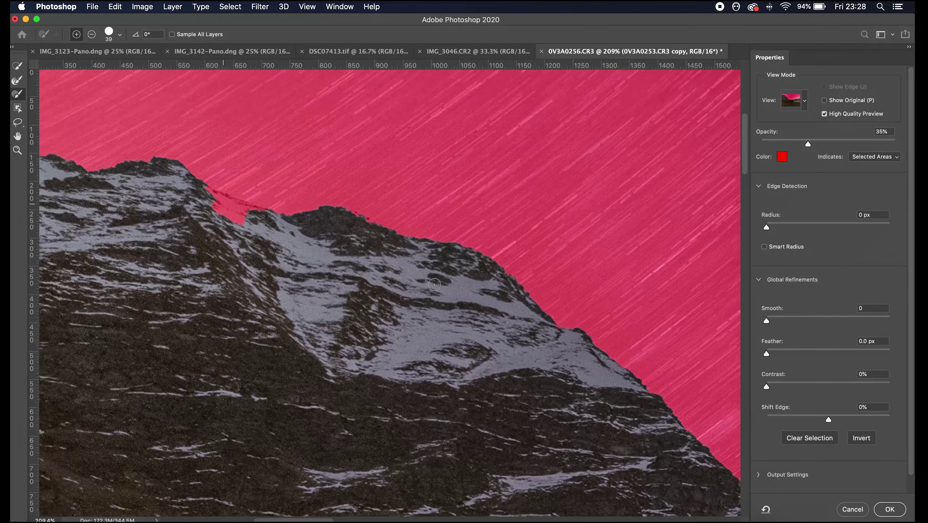
{"action": "scroll", "coordinate": [434, 284], "scroll_direction": "left", "scroll_amount": 5}
{"action": "left_click", "coordinate": [92, 34]}
{"action": "mouse_move", "coordinate": [300, 233]}
{"action": "left_mouse_down"}
{"action": "mouse_move", "coordinate": [292, 230]}
{"action": "mouse_move", "coordinate": [344, 251]}
{"action": "mouse_move", "coordinate": [326, 256]}
{"action": "mouse_move", "coordinate": [343, 249]}
{"action": "left_mouse_up"}
{"action": "mouse_move", "coordinate": [431, 259]}
{"action": "left_mouse_down"}
{"action": "mouse_move", "coordinate": [447, 258]}
{"action": "mouse_move", "coordinate": [438, 255]}
{"action": "left_mouse_up"}
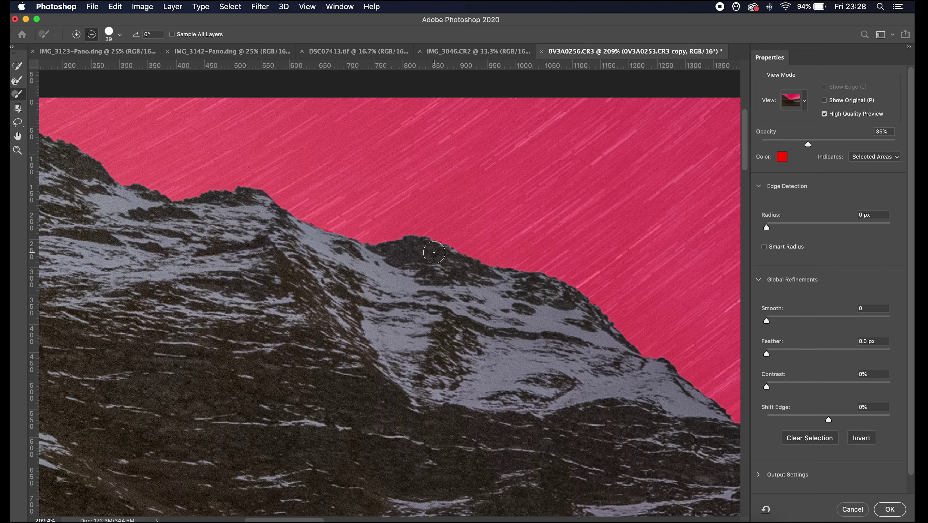
{"action": "scroll", "coordinate": [434, 253], "scroll_direction": "left", "scroll_amount": 10}
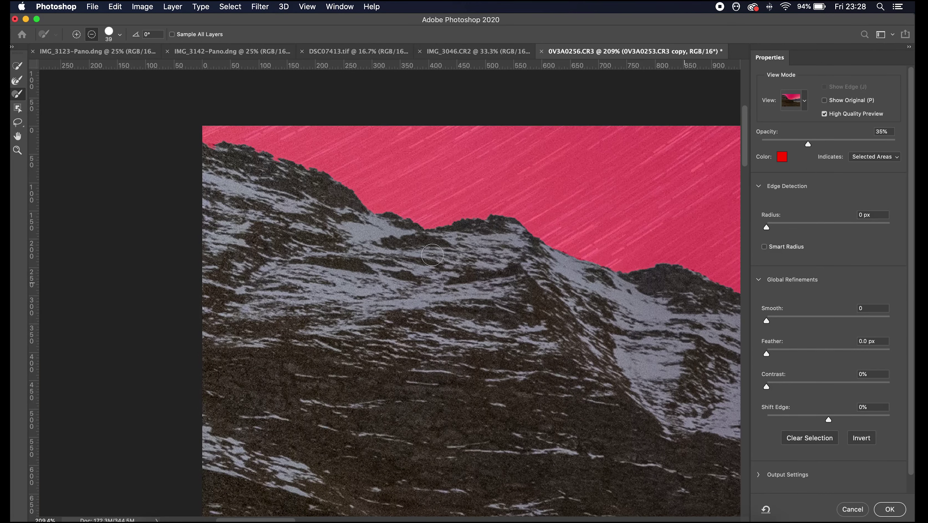
{"action": "left_click_drag", "start_coordinate": [271, 166], "coordinate": [207, 158]}
- Subtract the wrongly included bright peak on the distant ridge from the sky selection
{"action": "scroll", "coordinate": [207, 157], "scroll_direction": "right", "scroll_amount": 20}
{"action": "scroll", "coordinate": [207, 158], "scroll_direction": "down", "scroll_amount": 15}
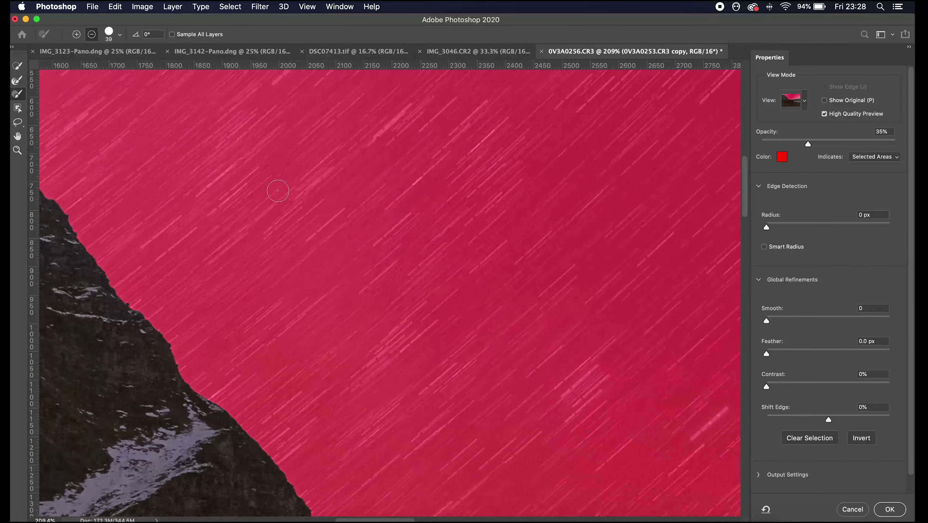
{"action": "scroll", "coordinate": [278, 191], "scroll_direction": "left", "scroll_amount": 20}
{"action": "scroll", "coordinate": [278, 191], "scroll_direction": "up", "scroll_amount": 10}
{"action": "scroll", "coordinate": [278, 190], "scroll_direction": "right", "scroll_amount": 15}
{"action": "scroll", "coordinate": [277, 191], "scroll_direction": "down", "scroll_amount": 5}
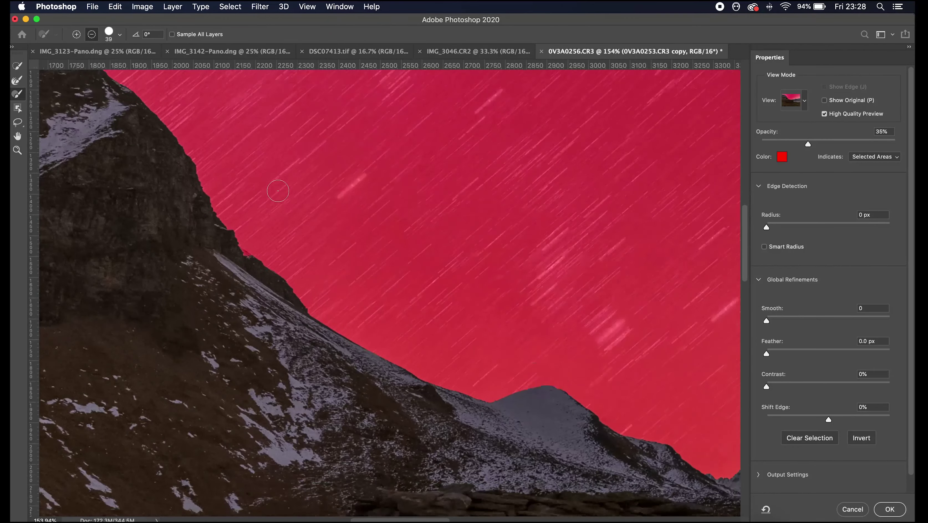
{"action": "scroll", "coordinate": [278, 191], "scroll_direction": "right", "scroll_amount": 15}
{"action": "scroll", "coordinate": [278, 191], "scroll_direction": "down", "scroll_amount": 2}
{"action": "scroll", "coordinate": [277, 191], "scroll_direction": "up", "scroll_amount": 10}
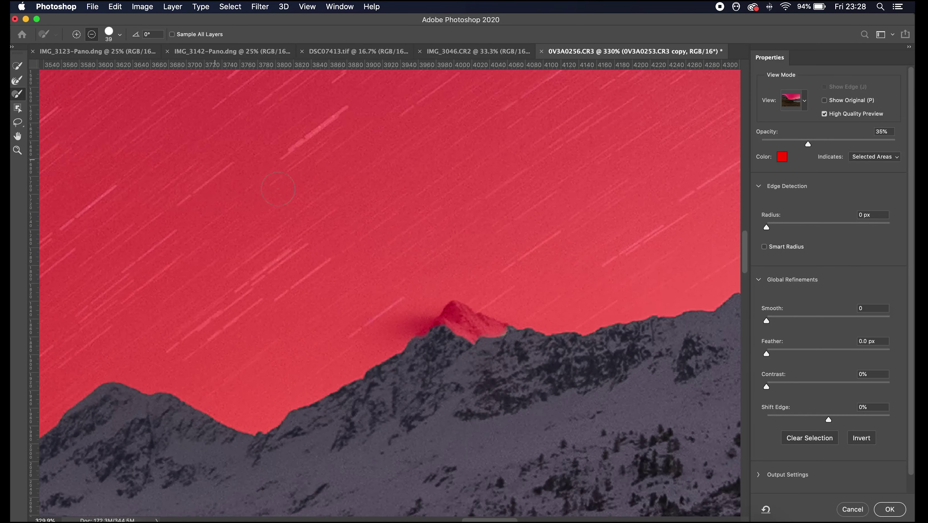
{"action": "scroll", "coordinate": [278, 189], "scroll_direction": "up", "scroll_amount": 2}
{"action": "scroll", "coordinate": [329, 293], "scroll_direction": "right", "scroll_amount": 3}
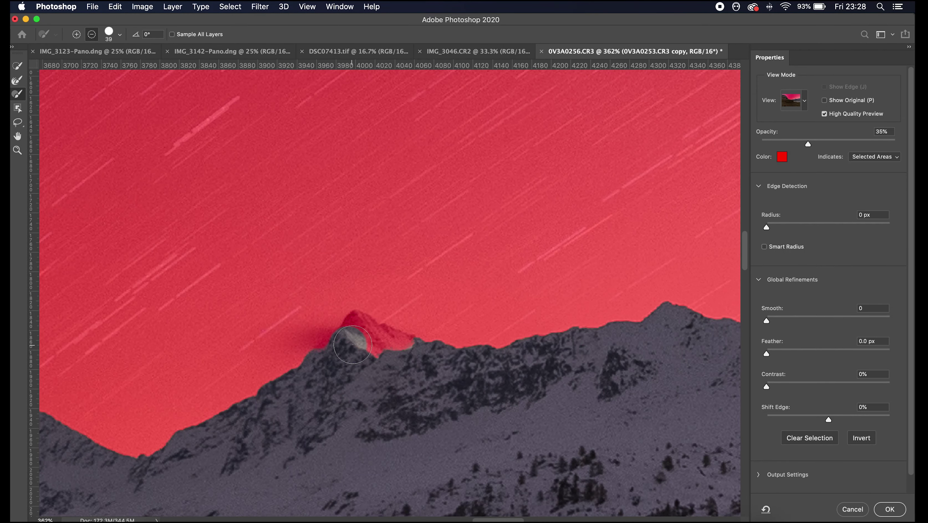
{"action": "mouse_move", "coordinate": [352, 345]}
{"action": "left_mouse_down"}
{"action": "mouse_move", "coordinate": [369, 331]}
{"action": "mouse_move", "coordinate": [386, 345]}
{"action": "left_mouse_up"}
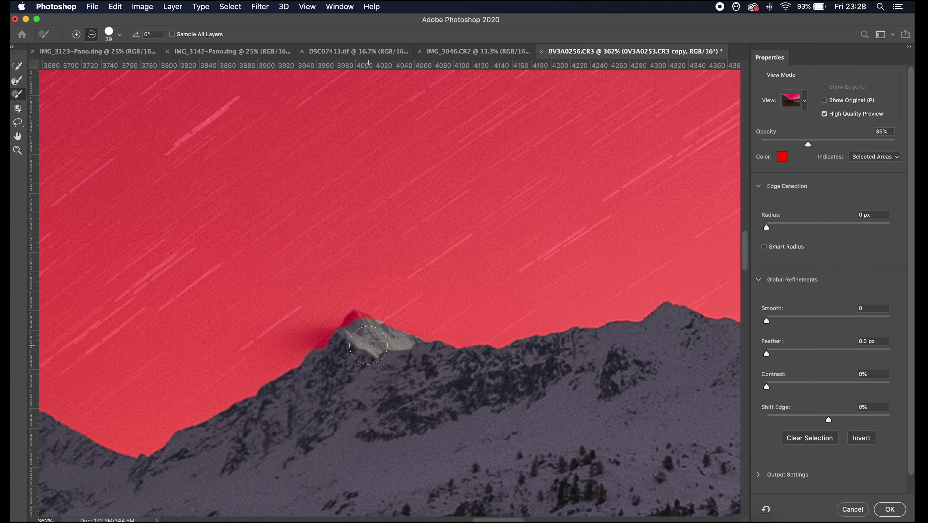
- Reduce the brush size to 13 and subtract the distant peak's tip from the sky selection
{"action": "right_click", "coordinate": [374, 343]}
{"action": "left_click_drag", "start_coordinate": [394, 366], "coordinate": [392, 367]}
{"action": "left_click", "coordinate": [353, 318]}
- Invert the selection to cover the foreground and check its edge along the distant ridge
{"action": "left_click", "coordinate": [230, 7]}
{"action": "left_click", "coordinate": [234, 50]}
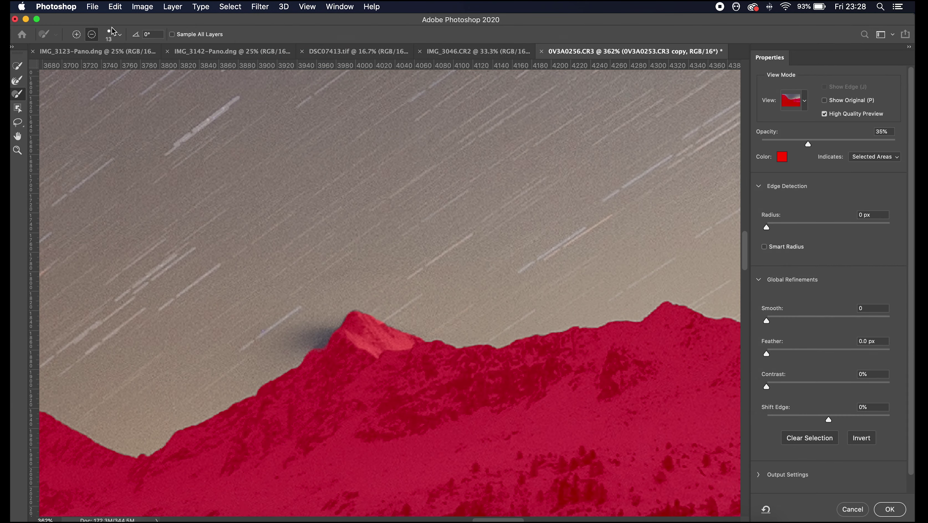
{"action": "left_click", "coordinate": [77, 35]}
{"action": "scroll", "coordinate": [409, 331], "scroll_direction": "down", "scroll_amount": 3}
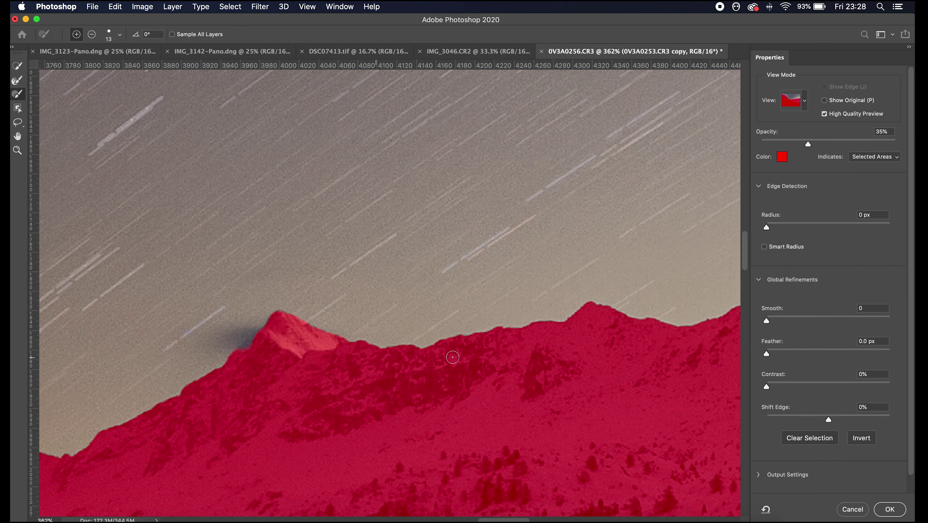
{"action": "scroll", "coordinate": [439, 351], "scroll_direction": "right", "scroll_amount": 10}
{"action": "scroll", "coordinate": [453, 357], "scroll_direction": "down", "scroll_amount": 2}
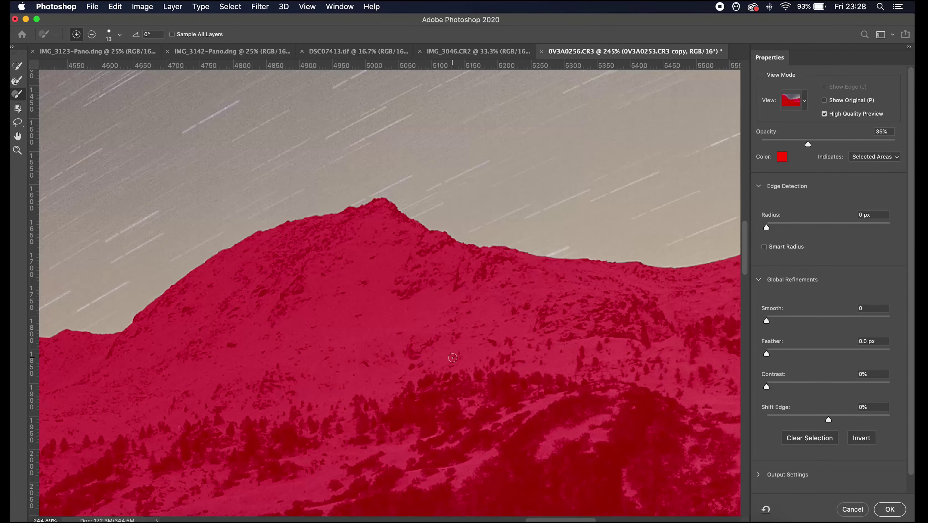
{"action": "scroll", "coordinate": [452, 357], "scroll_direction": "right", "scroll_amount": 12}
{"action": "scroll", "coordinate": [453, 357], "scroll_direction": "down", "scroll_amount": 2}
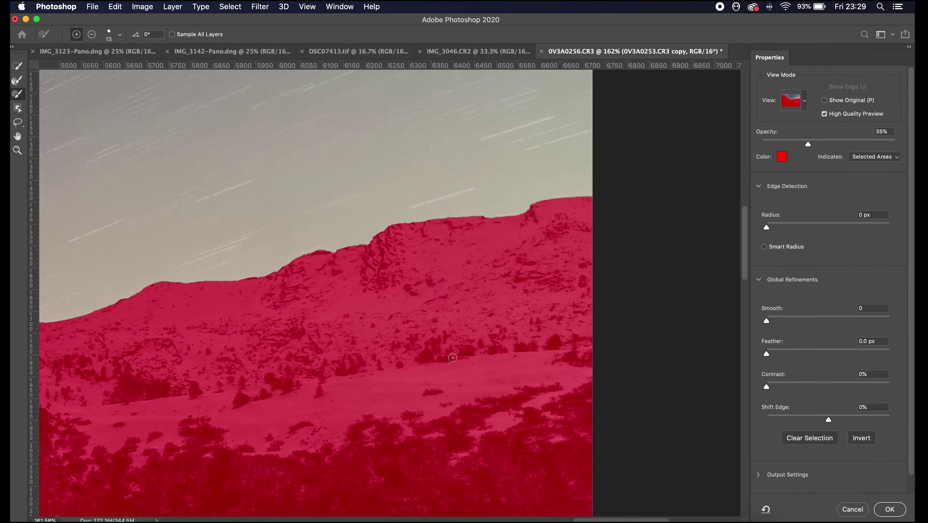
{"action": "scroll", "coordinate": [452, 357], "scroll_direction": "left", "scroll_amount": 10}
{"action": "scroll", "coordinate": [452, 361], "scroll_direction": "down", "scroll_amount": 4}
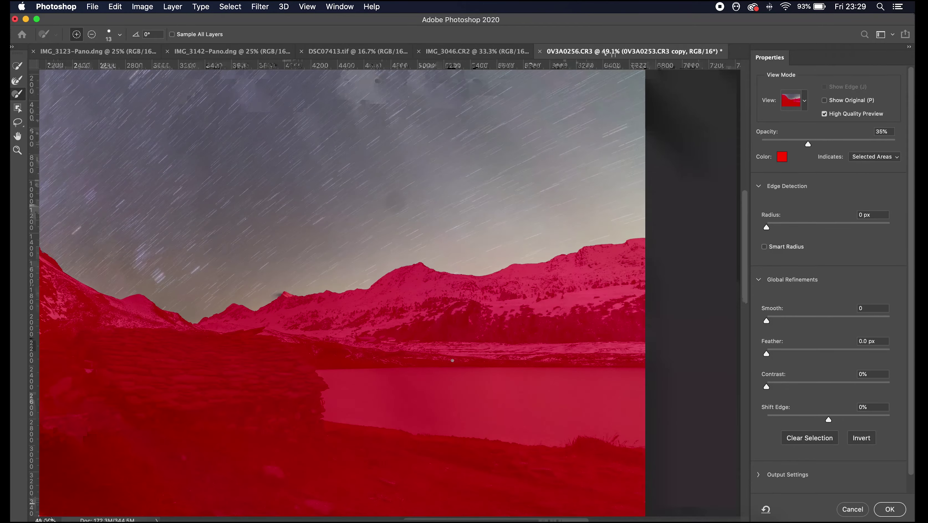
- Accept the refined foreground selection and apply it as a layer mask on the 0V3A0253.CR3 copy layer
{"action": "left_click", "coordinate": [888, 506]}
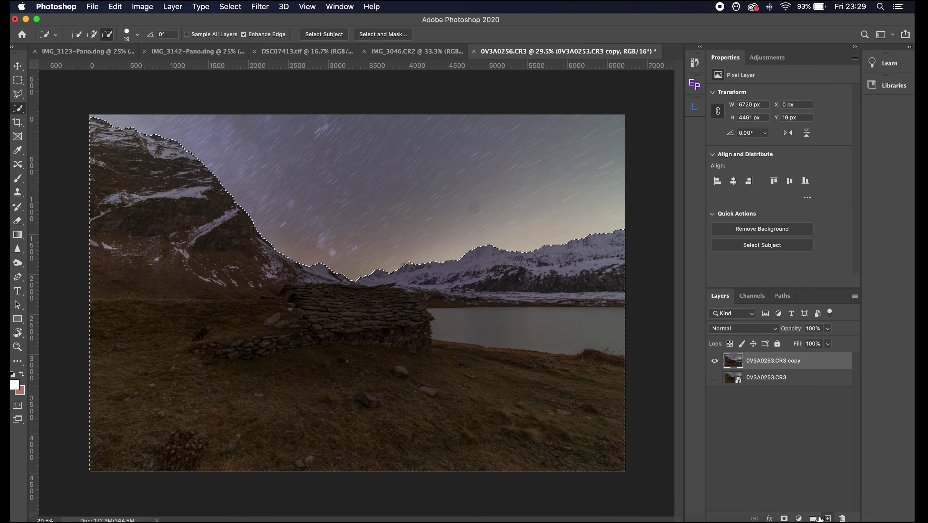
{"action": "left_click", "coordinate": [784, 518]}
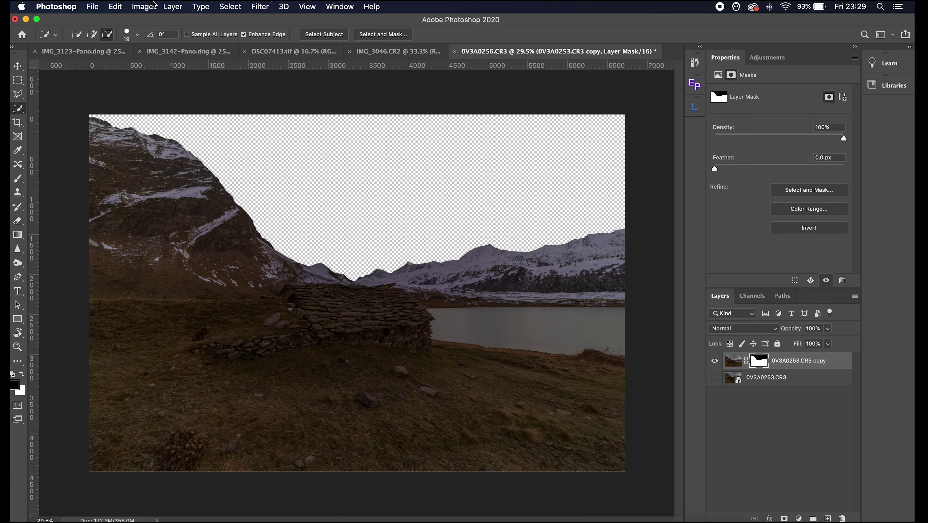
- Set the canvas height to 7000 pixels
{"action": "left_click", "coordinate": [142, 7]}
{"action": "left_click", "coordinate": [189, 102]}
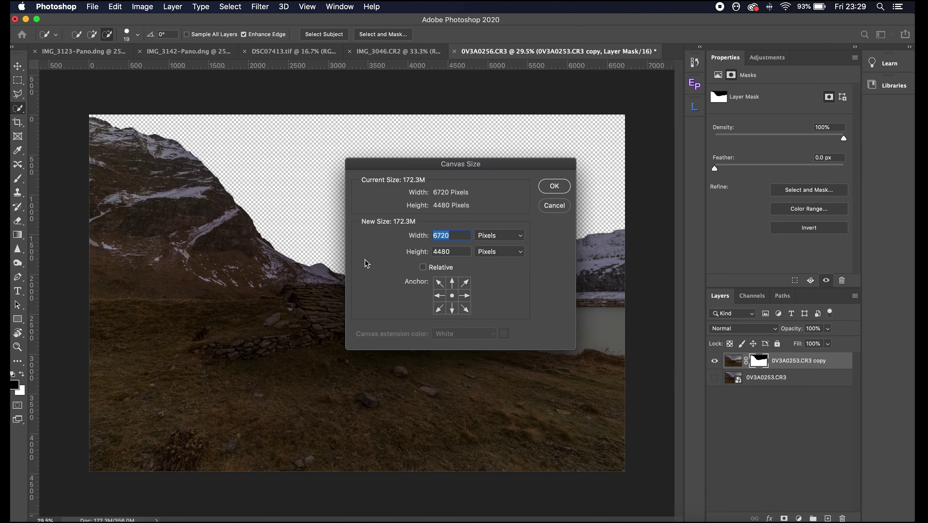
{"action": "double_click", "coordinate": [462, 253]}
{"action": "type", "text": "7000"}
{"action": "key", "text": "Return"}
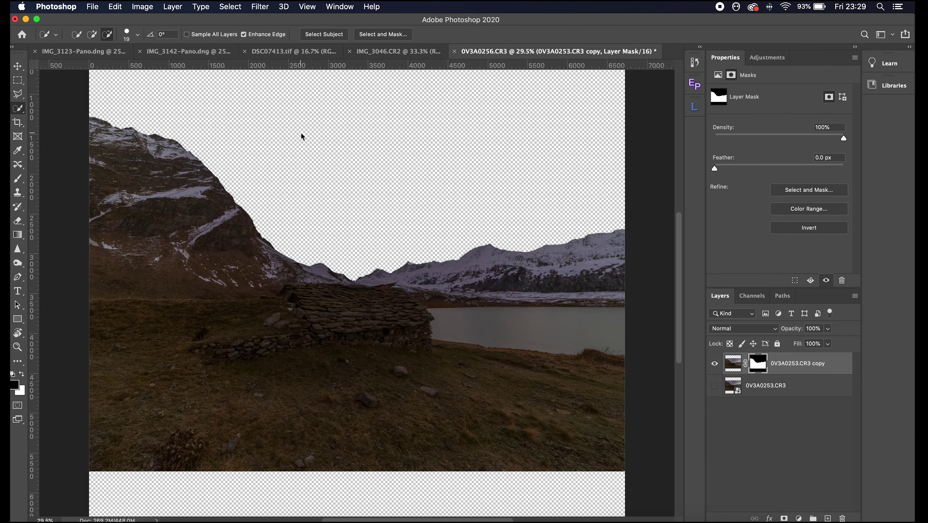
- Move the masked foreground straight down so it sits on the canvas's lower edge
{"action": "key", "text": "super+0"}
{"action": "left_click", "coordinate": [17, 66]}
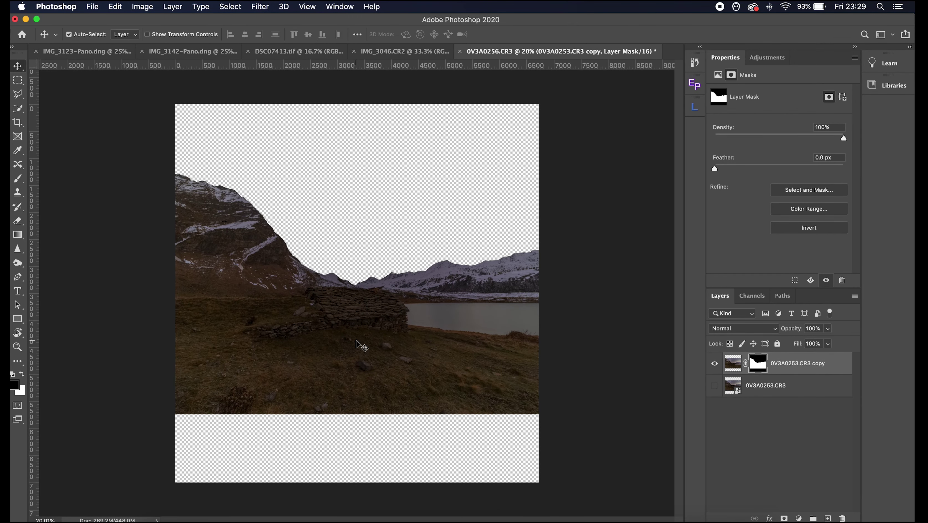
{"action": "left_click_drag", "start_coordinate": [380, 336], "coordinate": [381, 395]}
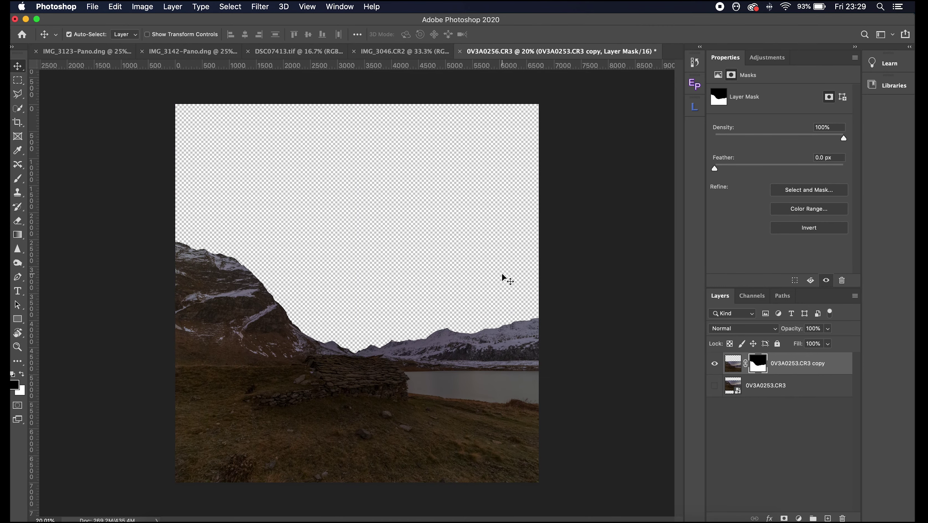
{"action": "scroll", "coordinate": [502, 274], "scroll_direction": "up", "scroll_amount": 2}
{"action": "scroll", "coordinate": [502, 274], "scroll_direction": "down", "scroll_amount": 2}
{"action": "scroll", "coordinate": [553, 335], "scroll_direction": "up", "scroll_amount": 1}
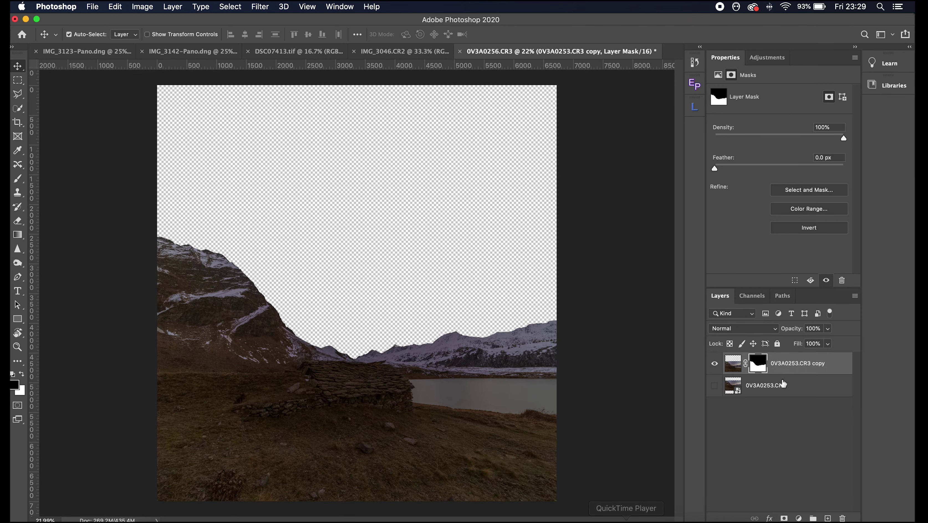
- Add a Curves adjustment with raised highlights and a shadow point at input 43, output 49, and compare the foreground before and after
{"action": "left_click", "coordinate": [780, 60]}
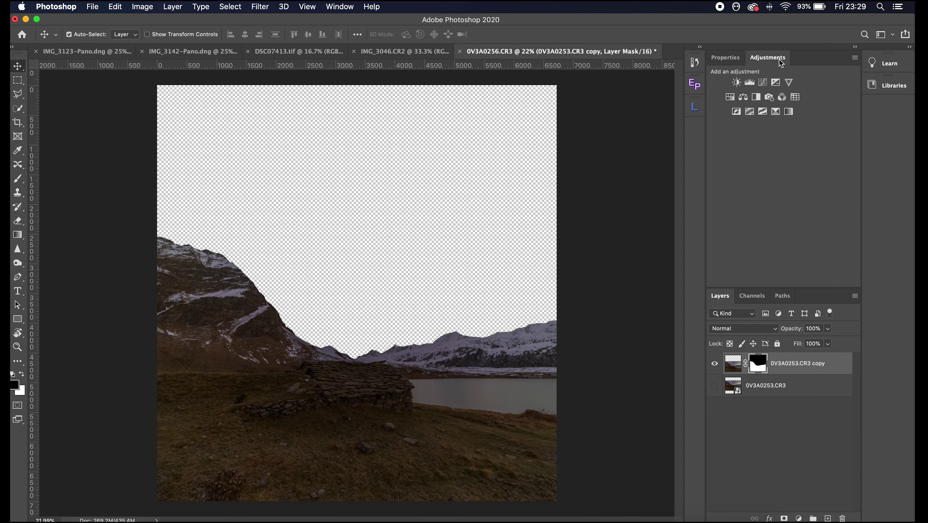
{"action": "left_click", "coordinate": [764, 85]}
{"action": "left_click_drag", "start_coordinate": [810, 150], "coordinate": [803, 142]}
{"action": "left_click", "coordinate": [753, 204]}
{"action": "left_click_drag", "start_coordinate": [753, 205], "coordinate": [755, 205]}
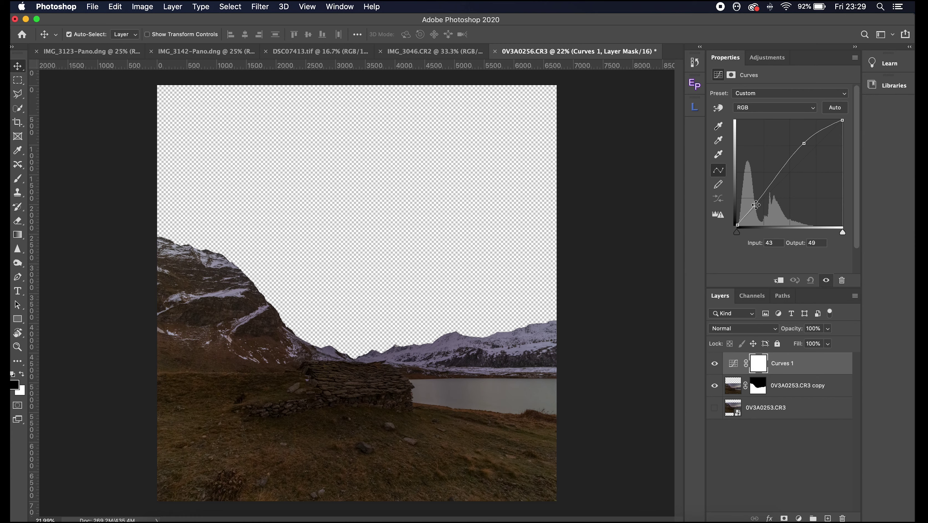
{"action": "left_click", "coordinate": [715, 363]}
{"action": "left_click", "coordinate": [715, 364]}
{"action": "left_click", "coordinate": [716, 363]}
{"action": "left_click", "coordinate": [716, 363]}
- Duplicate the Curves 1 adjustment layer and compare the foreground with the curves hidden and shown
{"action": "left_click_drag", "start_coordinate": [801, 362], "coordinate": [828, 518]}
{"action": "left_click", "coordinate": [714, 365]}
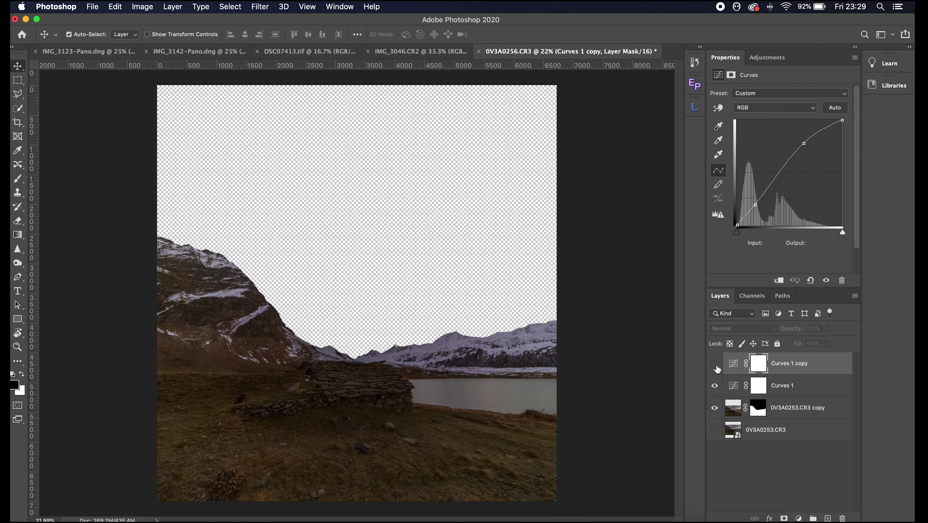
{"action": "left_click", "coordinate": [715, 365]}
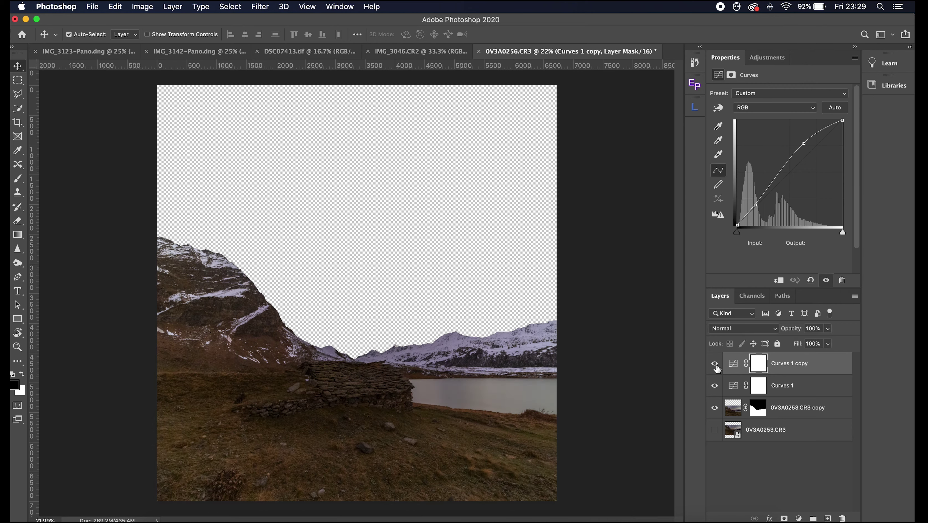
{"action": "left_click", "coordinate": [714, 385]}
{"action": "left_click", "coordinate": [715, 363]}
{"action": "left_click", "coordinate": [714, 364]}
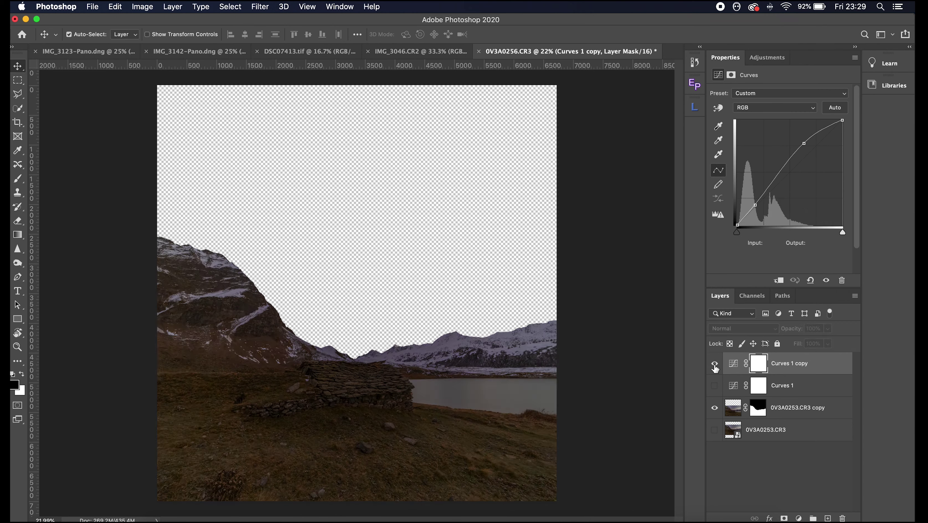
{"action": "left_click", "coordinate": [714, 364]}
- Compare the original 0V3A0253.CR3 layer with the masked foreground copy under the Curves adjustments
{"action": "left_click", "coordinate": [714, 408]}
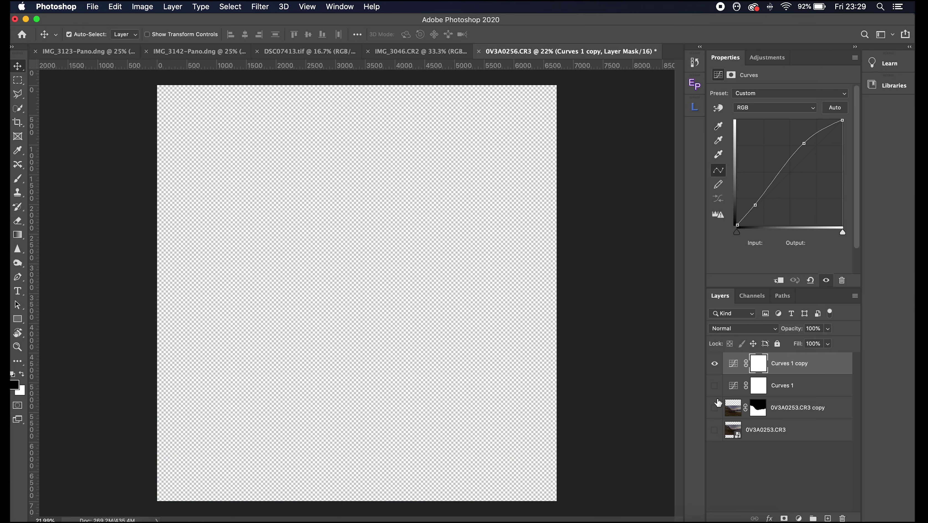
{"action": "left_click", "coordinate": [714, 432]}
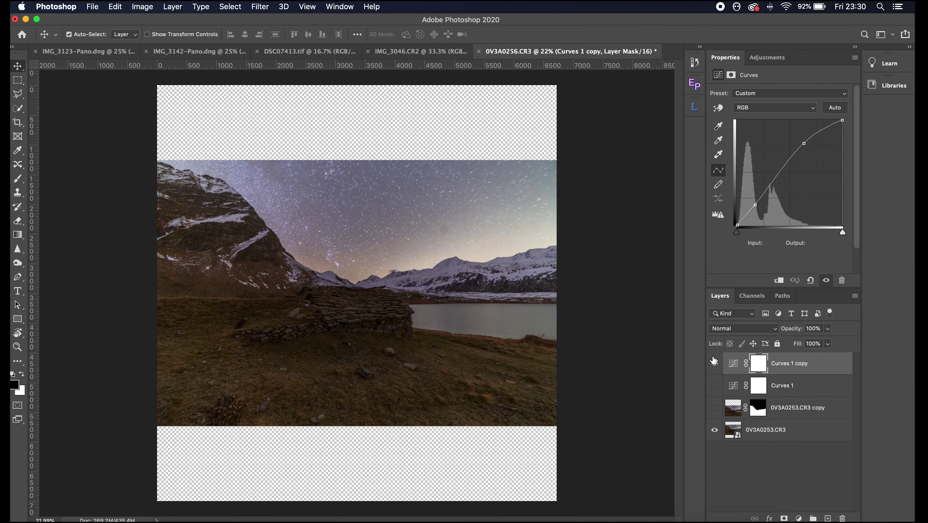
{"action": "left_click", "coordinate": [714, 408]}
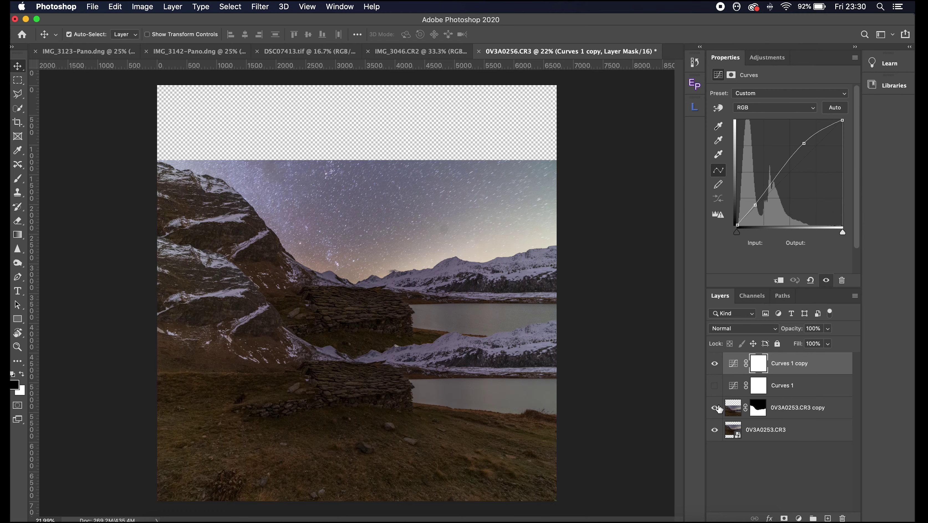
{"action": "left_click", "coordinate": [714, 364]}
{"action": "left_click", "coordinate": [715, 365]}
{"action": "left_click", "coordinate": [714, 408]}
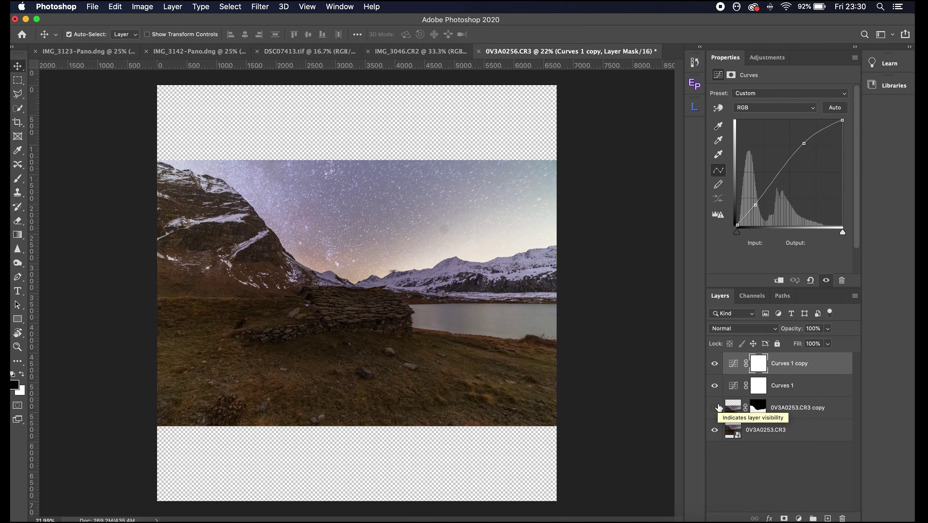
{"action": "left_click", "coordinate": [718, 408]}
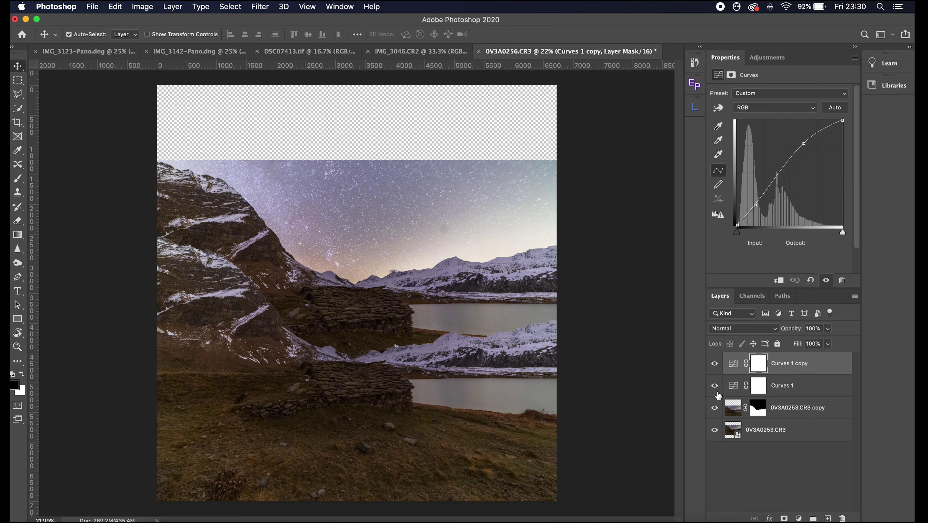
- Hide the original 0V3A0253.CR3 layer and keep both Curves layers shown over the masked foreground
{"action": "left_click", "coordinate": [715, 386]}
{"action": "left_click", "coordinate": [715, 365]}
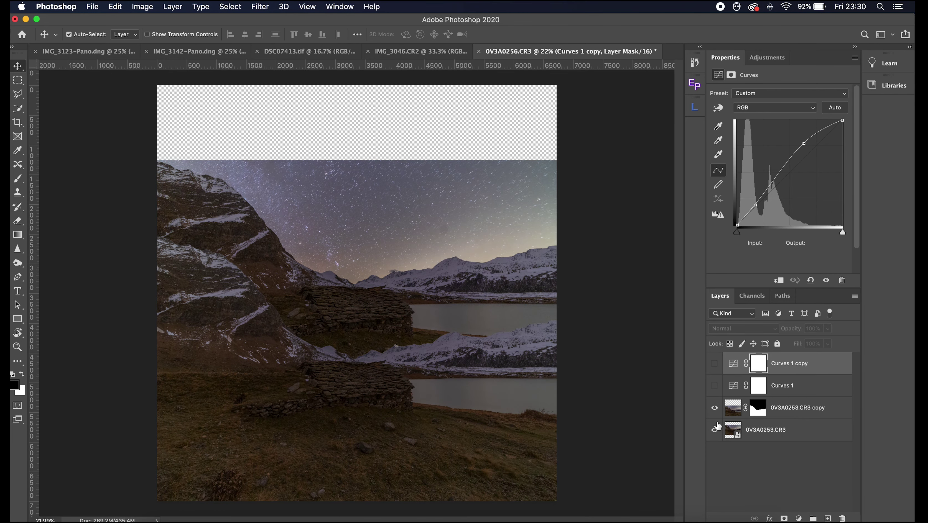
{"action": "left_click", "coordinate": [715, 431]}
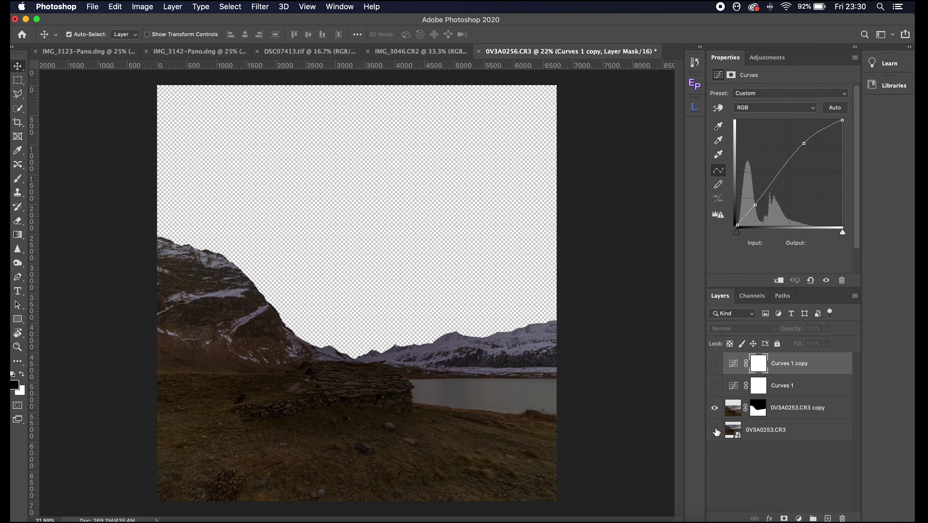
{"action": "left_click", "coordinate": [714, 386]}
{"action": "left_click", "coordinate": [715, 365]}
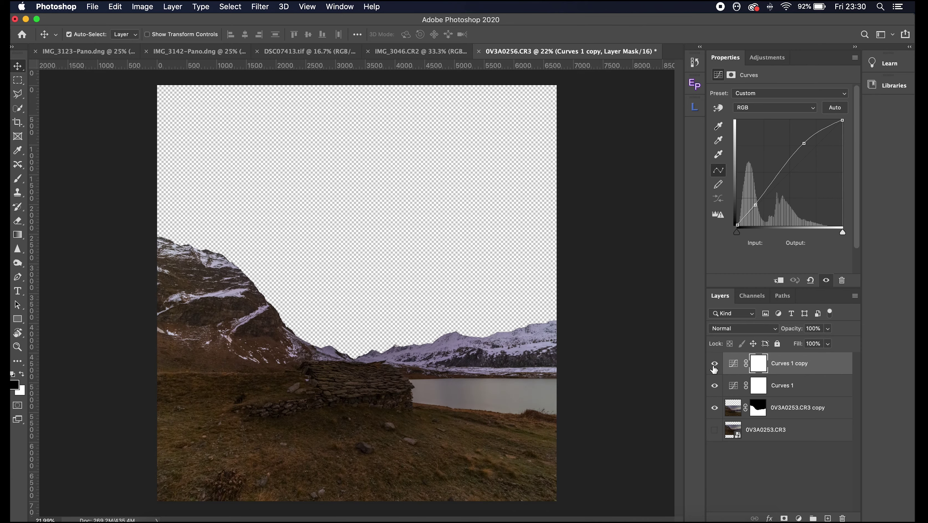
{"action": "key", "text": "super+plus"}
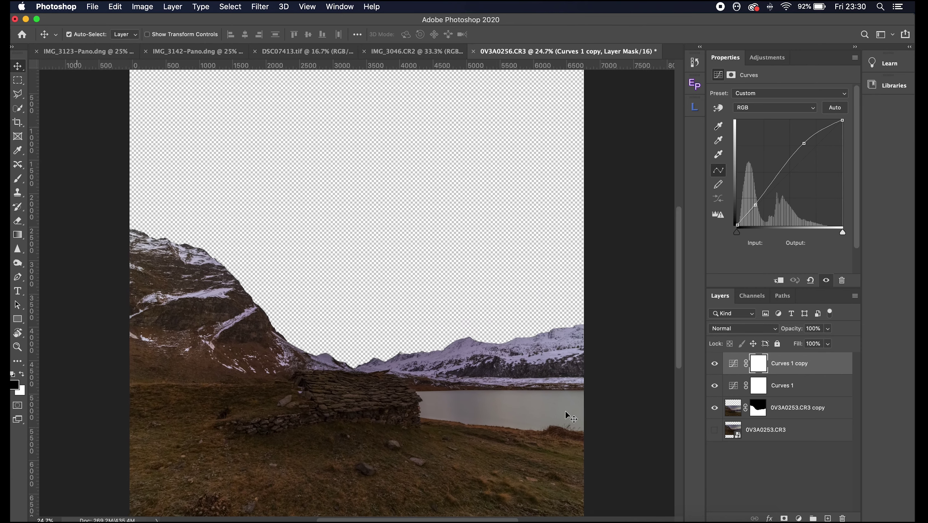
- Stamp the visible foreground into a new layer, hide both Curves layers and the masked 0V3A0253.CR3 copy, and duplicate the stamped layer
{"action": "scroll", "coordinate": [570, 417], "scroll_direction": "down", "scroll_amount": 2}
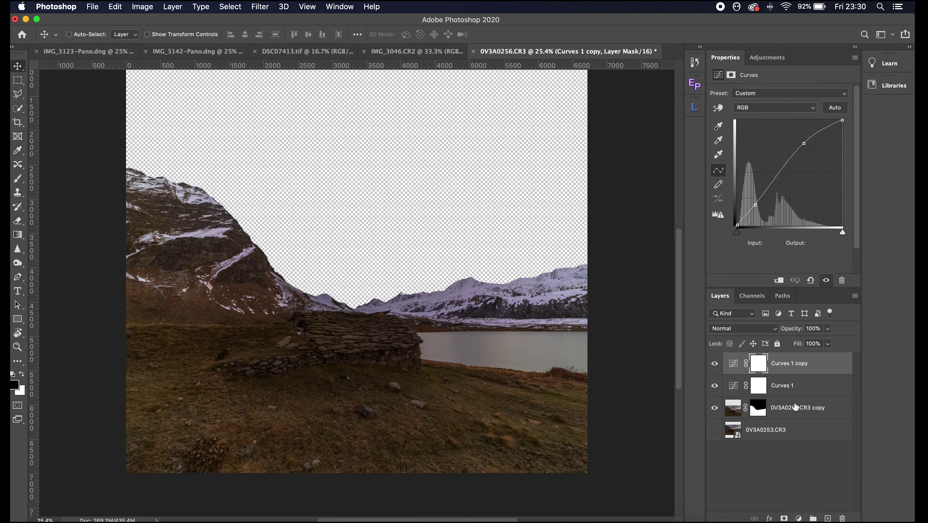
{"action": "key", "text": "super+alt+shift+e"}
{"action": "left_click", "coordinate": [715, 386]}
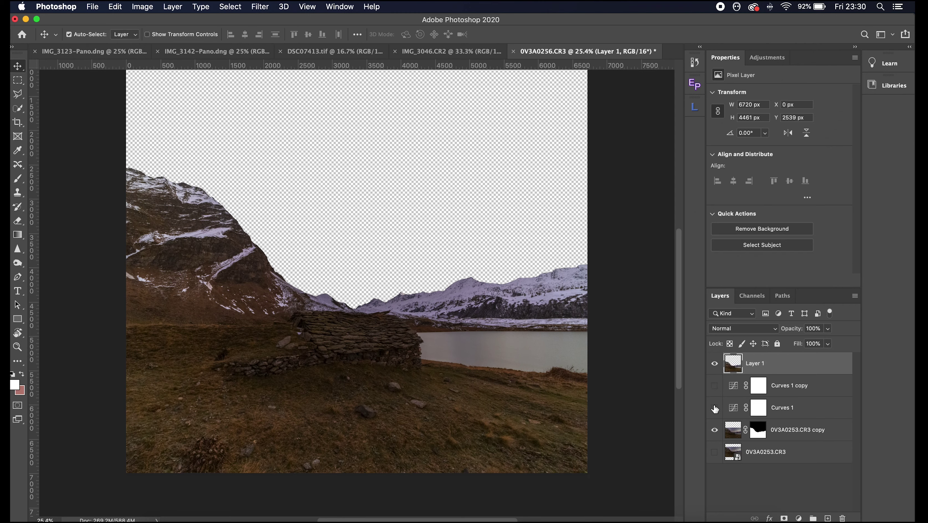
{"action": "left_click", "coordinate": [714, 407]}
{"action": "left_click", "coordinate": [714, 430]}
{"action": "left_click_drag", "start_coordinate": [794, 365], "coordinate": [827, 518]}
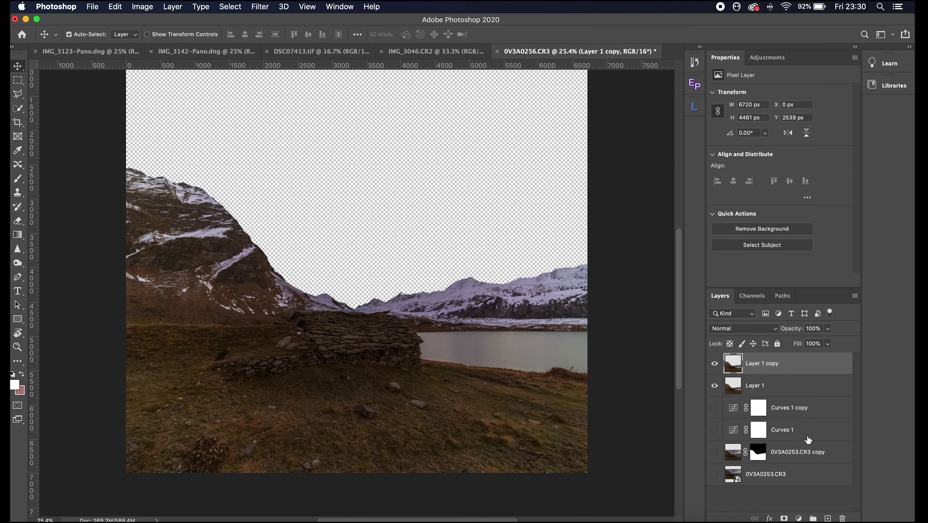
- Dodge the shadows around the stone hut on Layer 1 copy with a soft 1760 px brush at 8% exposure
{"action": "left_click", "coordinate": [17, 267]}
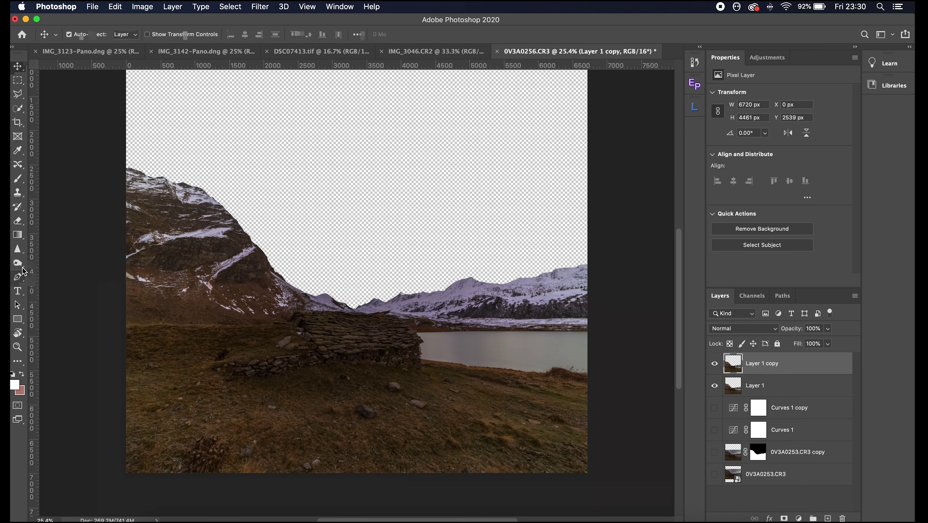
{"action": "left_click", "coordinate": [60, 263]}
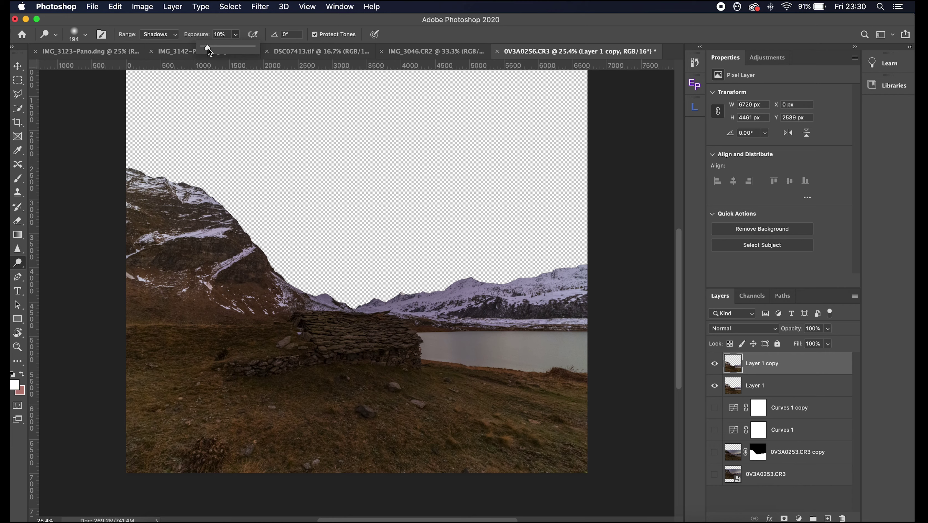
{"action": "right_click", "coordinate": [329, 357]}
{"action": "left_click_drag", "start_coordinate": [437, 333], "coordinate": [452, 333]}
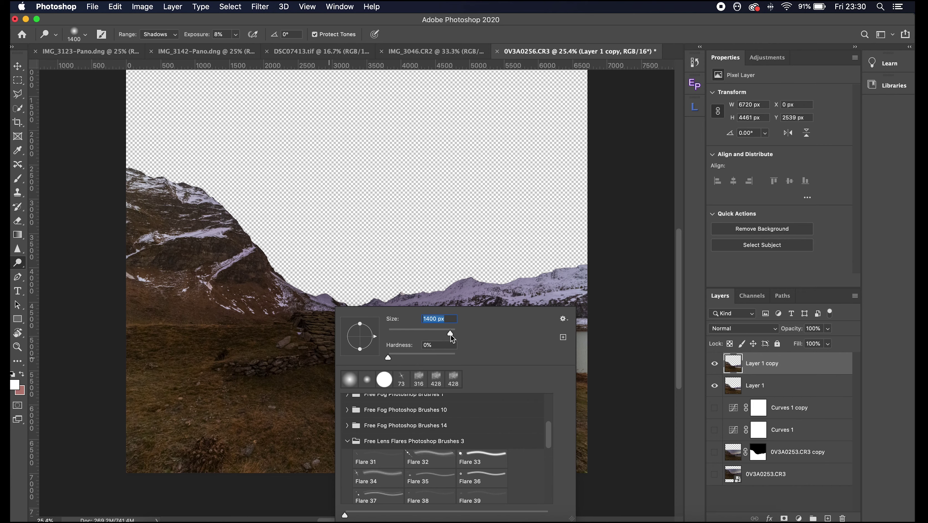
{"action": "left_click", "coordinate": [303, 348]}
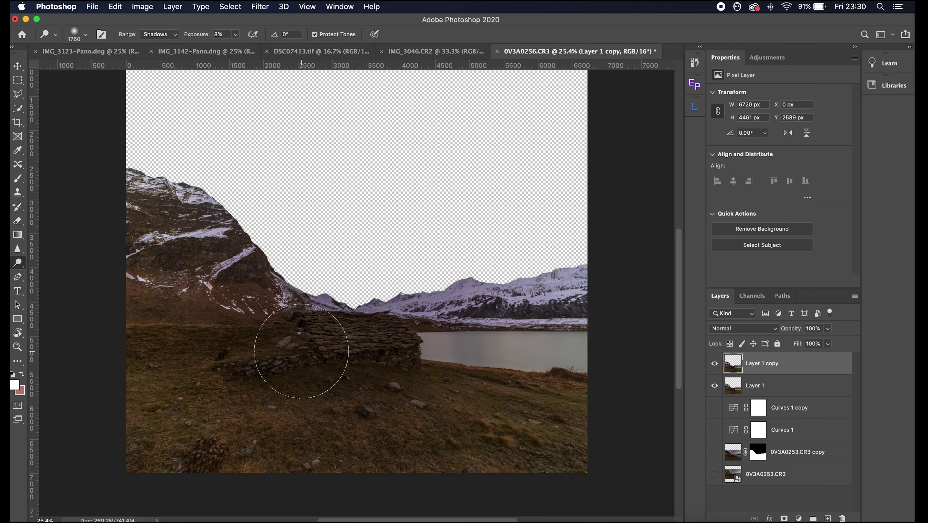
{"action": "mouse_move", "coordinate": [339, 361]}
{"action": "left_mouse_down"}
{"action": "mouse_move", "coordinate": [331, 342]}
{"action": "mouse_move", "coordinate": [373, 352]}
{"action": "mouse_move", "coordinate": [362, 363]}
{"action": "mouse_move", "coordinate": [388, 353]}
{"action": "mouse_move", "coordinate": [279, 342]}
{"action": "mouse_move", "coordinate": [259, 364]}
{"action": "mouse_move", "coordinate": [269, 343]}
{"action": "mouse_move", "coordinate": [383, 357]}
{"action": "mouse_move", "coordinate": [383, 367]}
{"action": "mouse_move", "coordinate": [377, 353]}
{"action": "mouse_move", "coordinate": [343, 351]}
{"action": "left_mouse_up"}
- Dodge the midtones around the low stone wall and compare the image with Layer 1 copy hidden and shown
{"action": "left_click", "coordinate": [172, 34]}
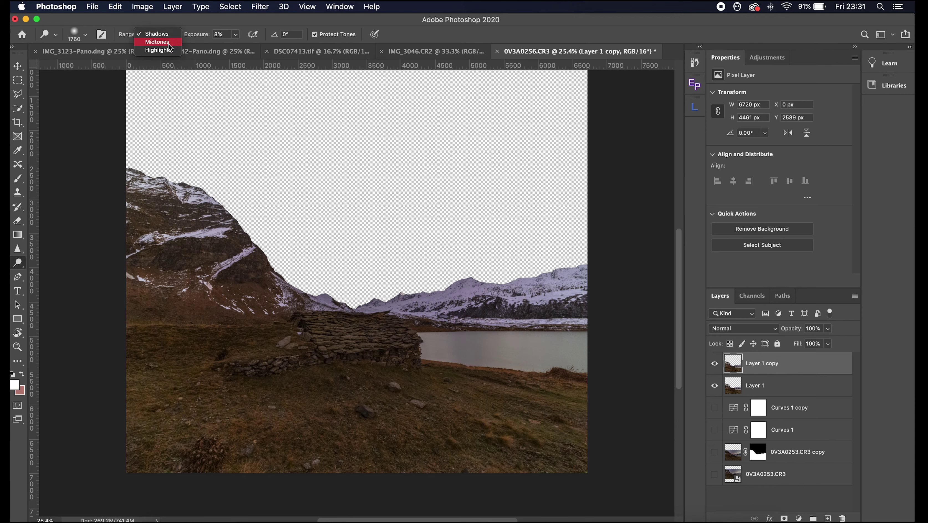
{"action": "left_click", "coordinate": [166, 42]}
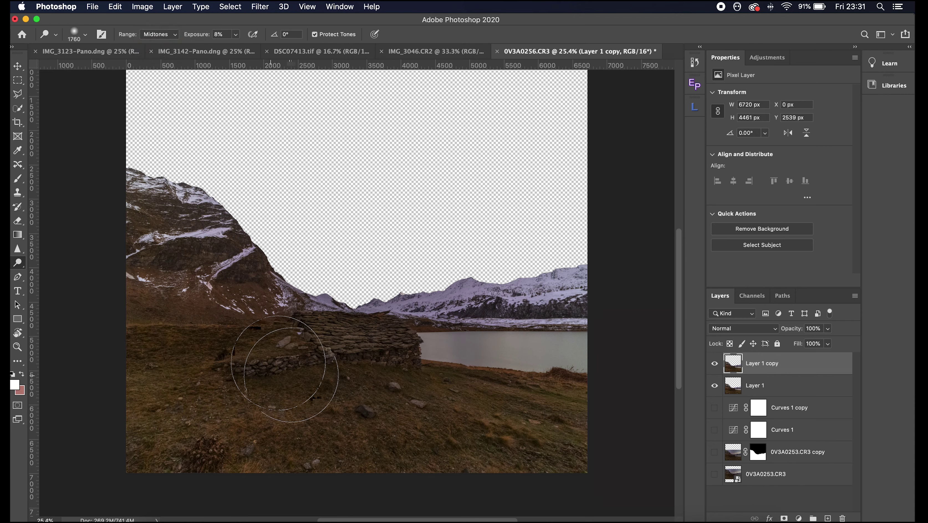
{"action": "mouse_move", "coordinate": [284, 368]}
{"action": "left_mouse_down"}
{"action": "mouse_move", "coordinate": [368, 353]}
{"action": "mouse_move", "coordinate": [399, 370]}
{"action": "mouse_move", "coordinate": [323, 360]}
{"action": "mouse_move", "coordinate": [288, 371]}
{"action": "left_mouse_up"}
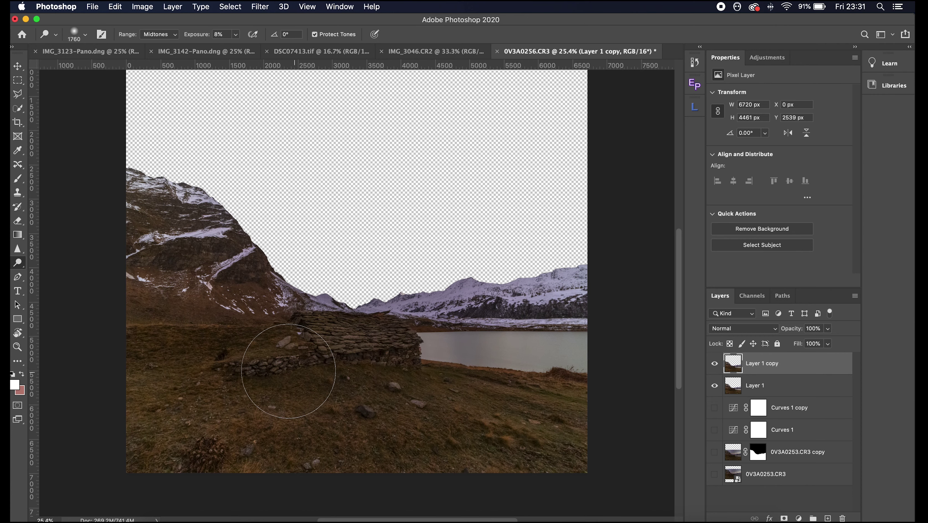
{"action": "left_click", "coordinate": [714, 364]}
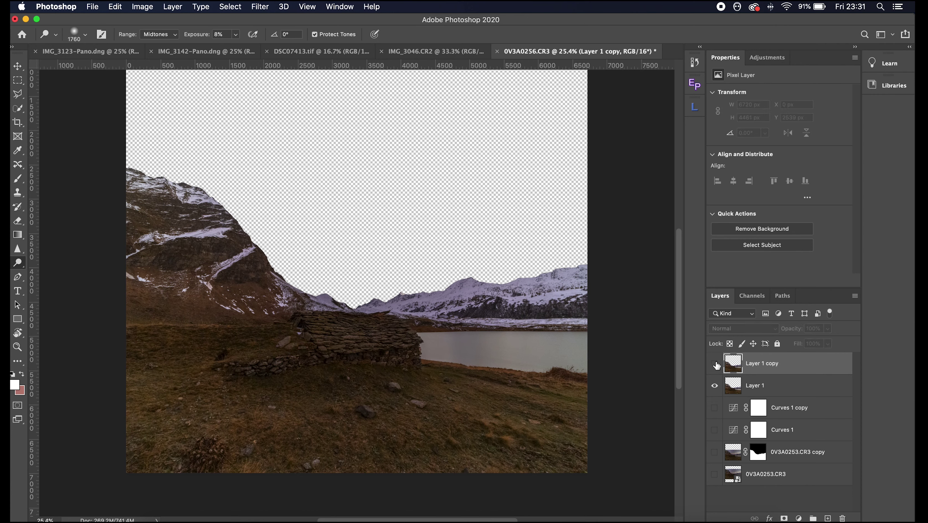
{"action": "left_click", "coordinate": [714, 364]}
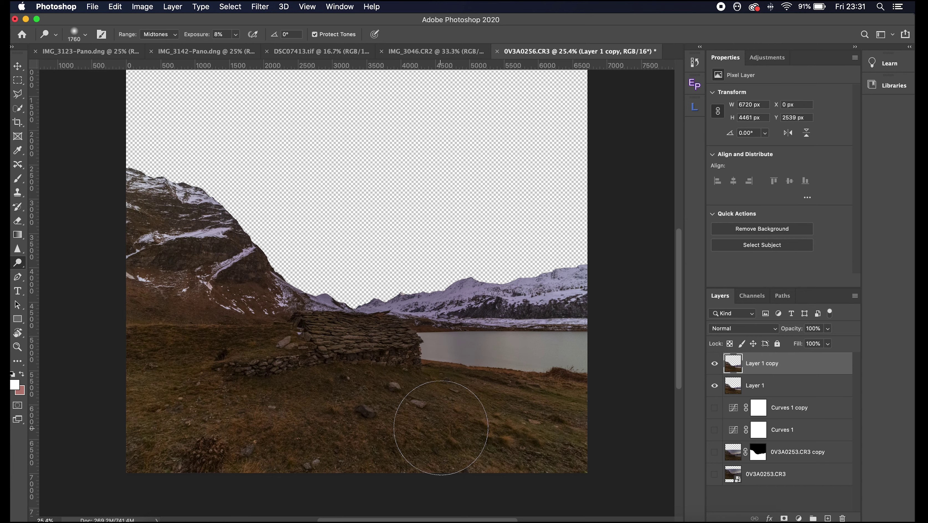
- Dodge the midtones of the stone wall, hut and foreground rocks with a soft 396 px brush
{"action": "scroll", "coordinate": [425, 415], "scroll_direction": "up", "scroll_amount": 5}
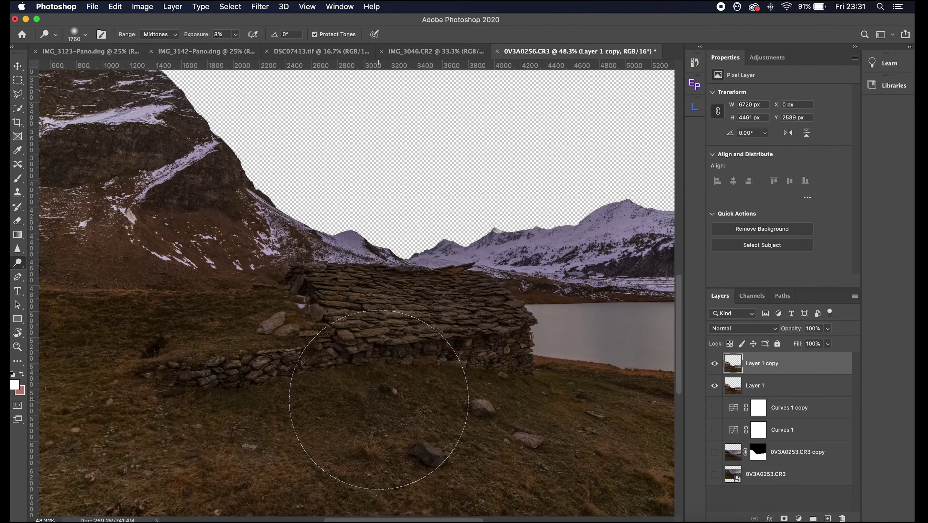
{"action": "right_click", "coordinate": [388, 402]}
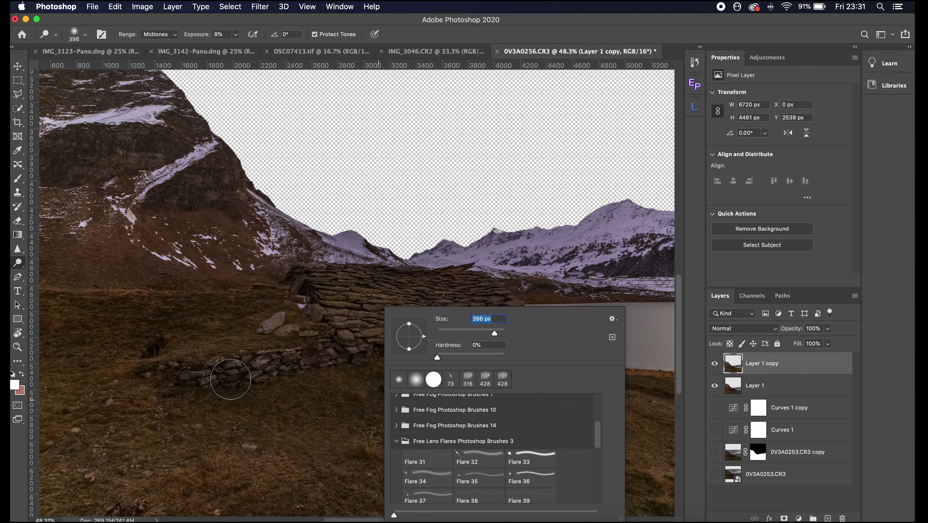
{"action": "left_click", "coordinate": [201, 378]}
{"action": "mouse_move", "coordinate": [201, 378]}
{"action": "left_mouse_down"}
{"action": "mouse_move", "coordinate": [176, 375]}
{"action": "mouse_move", "coordinate": [216, 377]}
{"action": "mouse_move", "coordinate": [180, 374]}
{"action": "mouse_move", "coordinate": [317, 354]}
{"action": "mouse_move", "coordinate": [255, 372]}
{"action": "mouse_move", "coordinate": [191, 373]}
{"action": "mouse_move", "coordinate": [349, 343]}
{"action": "mouse_move", "coordinate": [282, 326]}
{"action": "mouse_move", "coordinate": [345, 331]}
{"action": "mouse_move", "coordinate": [296, 286]}
{"action": "mouse_move", "coordinate": [369, 280]}
{"action": "left_mouse_up"}
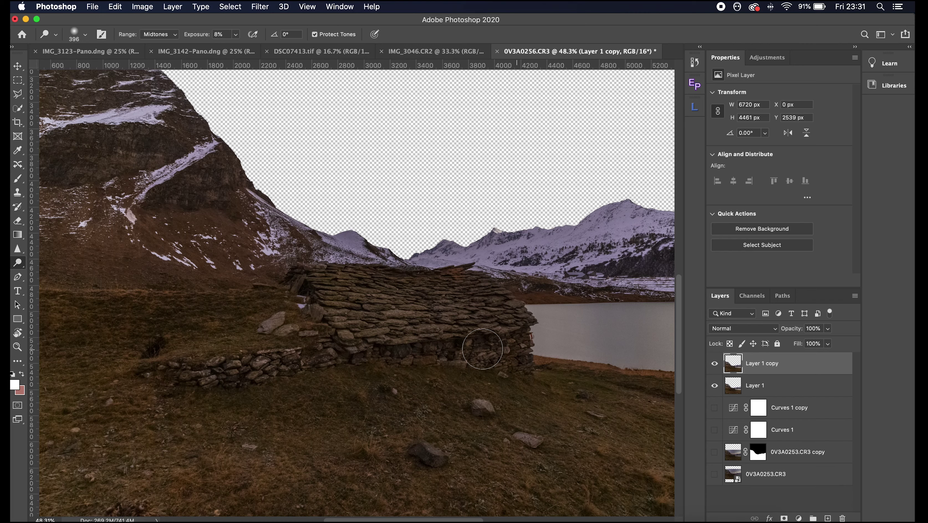
{"action": "mouse_move", "coordinate": [482, 349]}
{"action": "left_mouse_down"}
{"action": "mouse_move", "coordinate": [520, 361]}
{"action": "mouse_move", "coordinate": [391, 350]}
{"action": "mouse_move", "coordinate": [434, 357]}
{"action": "left_mouse_up"}
{"action": "left_click_drag", "start_coordinate": [429, 462], "coordinate": [432, 451]}
{"action": "scroll", "coordinate": [532, 444], "scroll_direction": "down", "scroll_amount": 5}
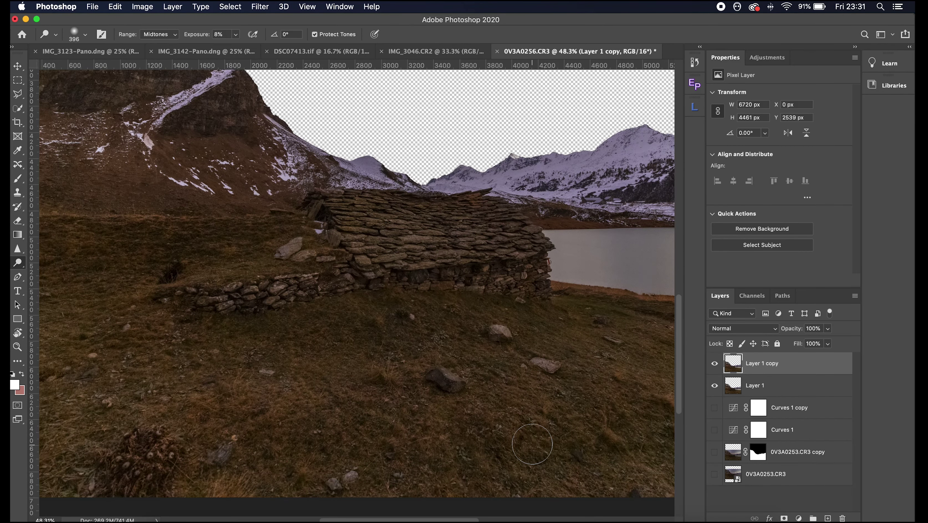
{"action": "scroll", "coordinate": [532, 444], "scroll_direction": "up", "scroll_amount": 1}
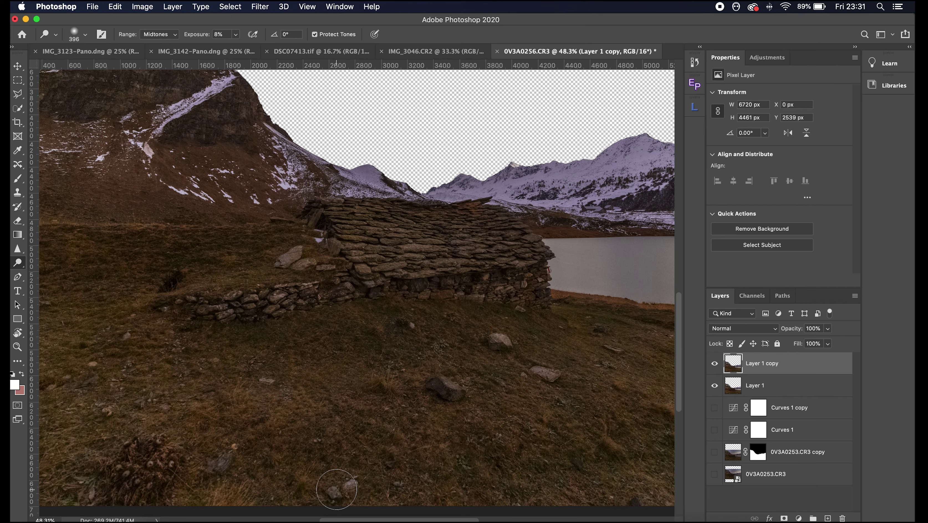
- Set the Dodge range to Shadows and brighten the foreground rocks, the stone wall and the hut's base
{"action": "left_click", "coordinate": [173, 34]}
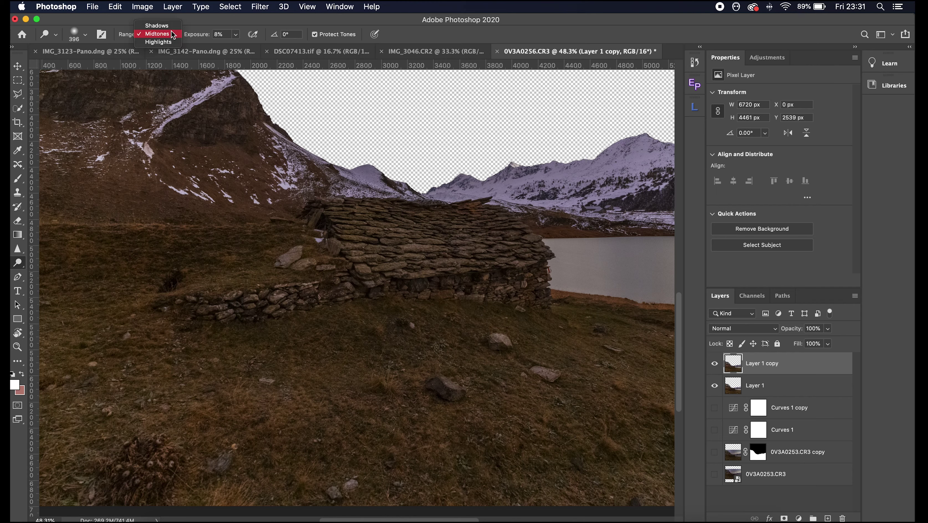
{"action": "left_click", "coordinate": [157, 25]}
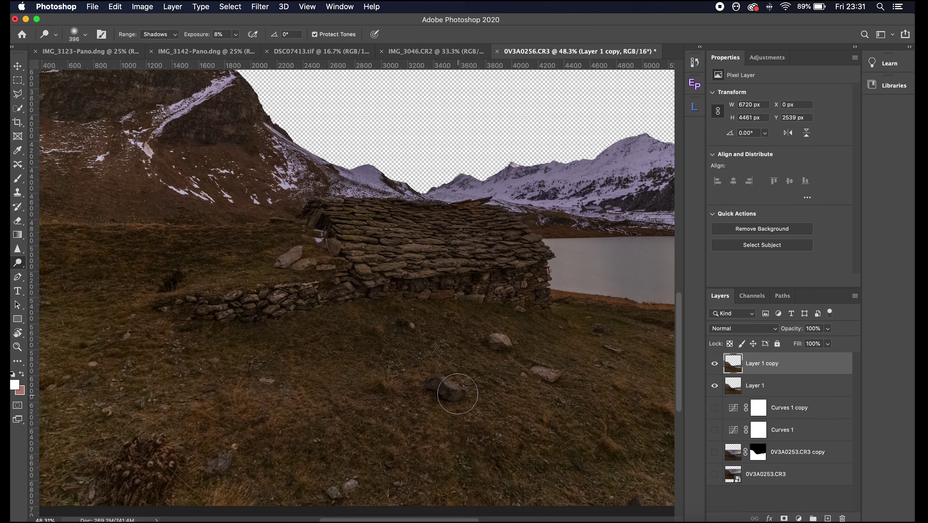
{"action": "mouse_move", "coordinate": [457, 394]}
{"action": "left_mouse_down"}
{"action": "mouse_move", "coordinate": [435, 385]}
{"action": "mouse_move", "coordinate": [447, 392]}
{"action": "left_mouse_up"}
{"action": "left_click_drag", "start_coordinate": [503, 343], "coordinate": [495, 340]}
{"action": "mouse_move", "coordinate": [260, 308]}
{"action": "left_mouse_down"}
{"action": "mouse_move", "coordinate": [222, 303]}
{"action": "mouse_move", "coordinate": [260, 305]}
{"action": "mouse_move", "coordinate": [231, 316]}
{"action": "mouse_move", "coordinate": [271, 316]}
{"action": "mouse_move", "coordinate": [363, 273]}
{"action": "mouse_move", "coordinate": [361, 256]}
{"action": "mouse_move", "coordinate": [324, 221]}
{"action": "mouse_move", "coordinate": [394, 272]}
{"action": "mouse_move", "coordinate": [526, 290]}
{"action": "mouse_move", "coordinate": [531, 278]}
{"action": "left_mouse_up"}
- Compare the whole foreground with the dodged Layer 1 copy hidden and shown
{"action": "scroll", "coordinate": [531, 277], "scroll_direction": "down", "scroll_amount": 3}
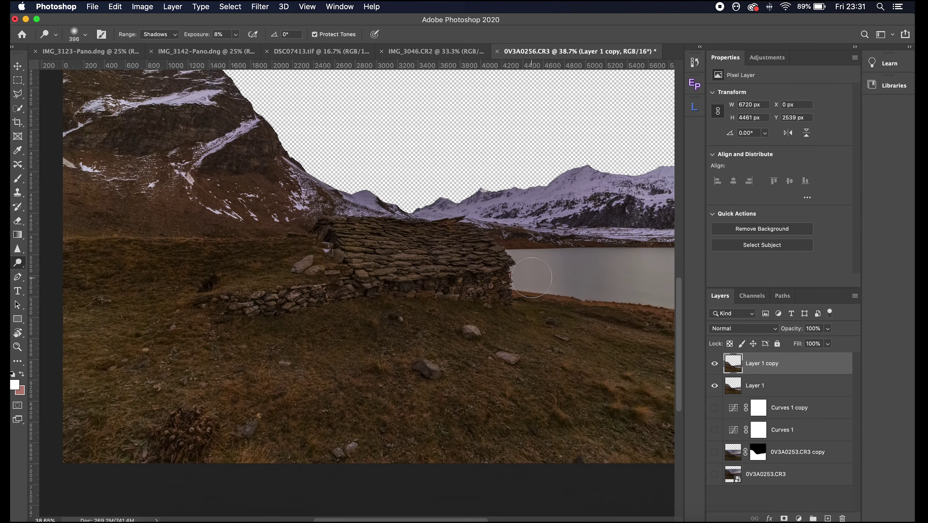
{"action": "scroll", "coordinate": [531, 278], "scroll_direction": "down", "scroll_amount": 1}
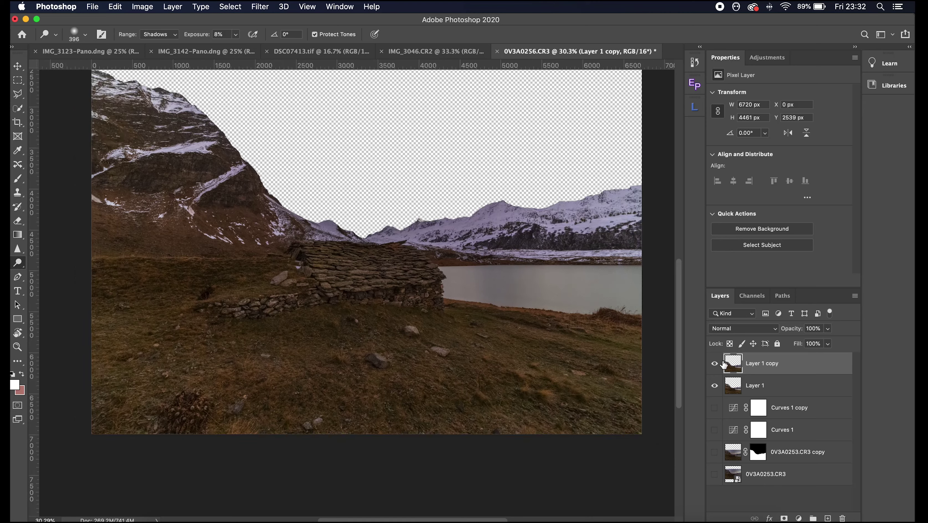
{"action": "left_click", "coordinate": [715, 364]}
{"action": "left_click", "coordinate": [714, 364]}
{"action": "left_click", "coordinate": [714, 363]}
{"action": "left_click", "coordinate": [714, 364]}
- Set up the Burn tool with a soft 1040 px brush, 5% exposure and the Highlights range
{"action": "scroll", "coordinate": [513, 322], "scroll_direction": "up", "scroll_amount": 2}
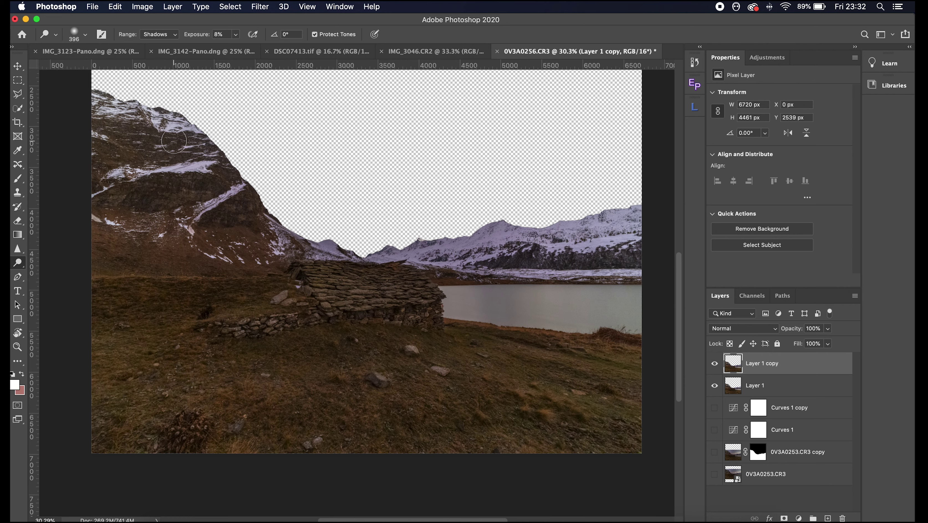
{"action": "left_click", "coordinate": [17, 264]}
{"action": "left_click", "coordinate": [51, 269]}
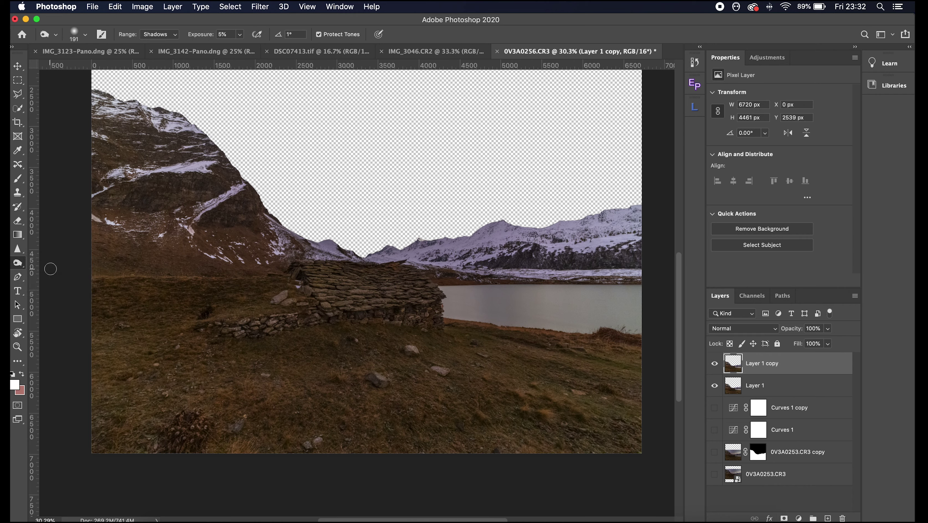
{"action": "right_click", "coordinate": [267, 290]}
{"action": "left_click_drag", "start_coordinate": [319, 324], "coordinate": [332, 323]}
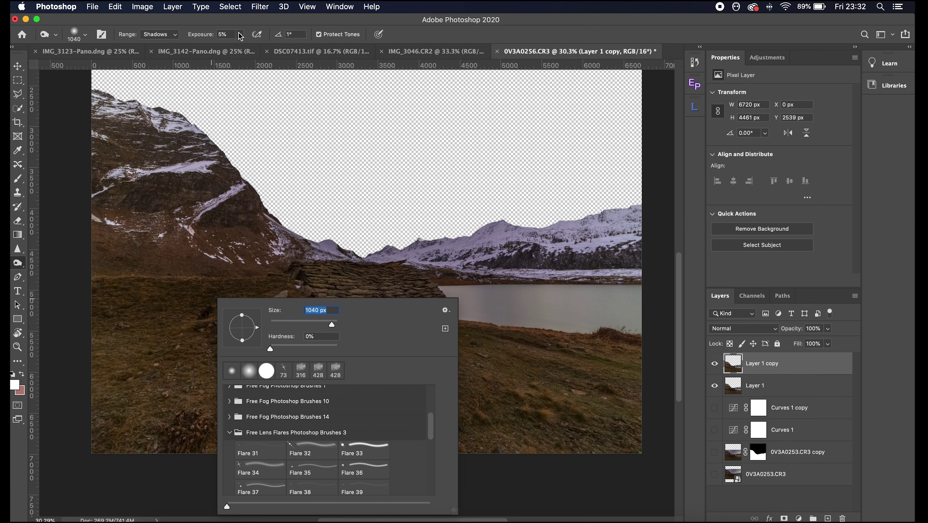
{"action": "left_click", "coordinate": [173, 35]}
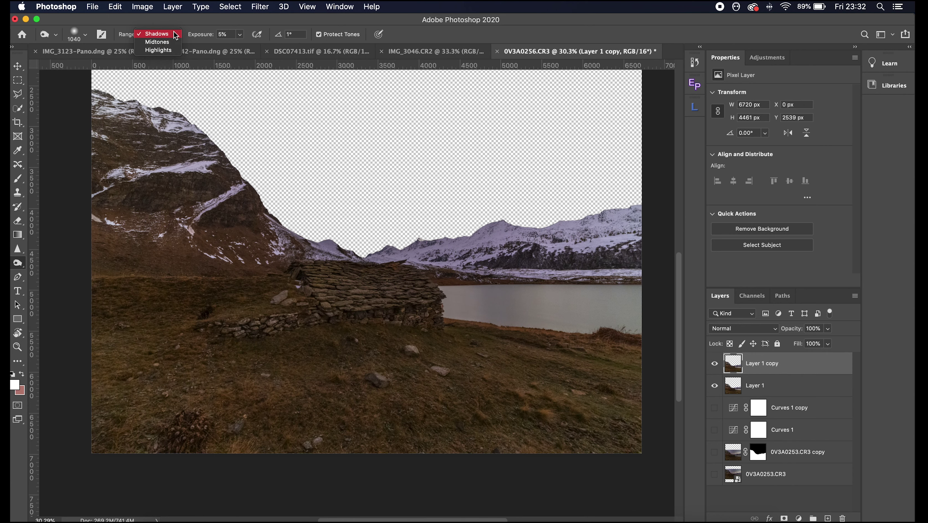
{"action": "left_click", "coordinate": [193, 27]}
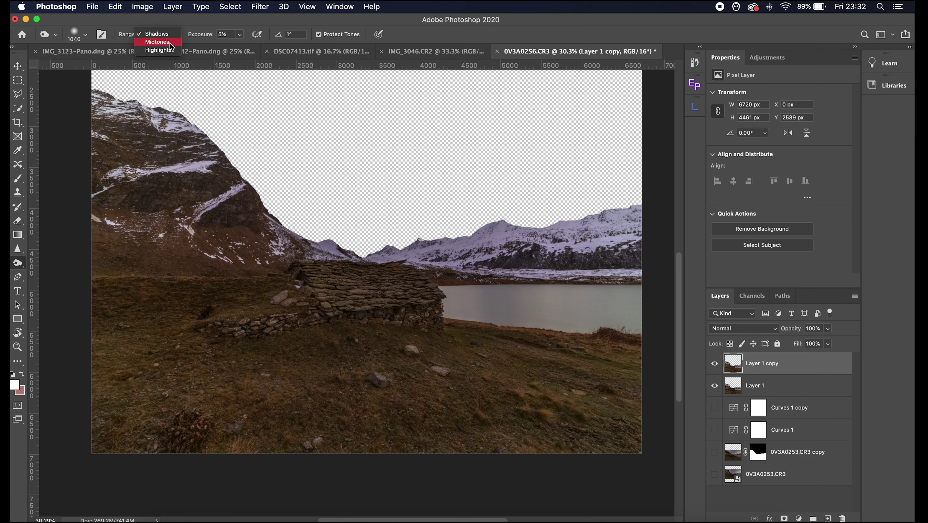
{"action": "left_click", "coordinate": [169, 50]}
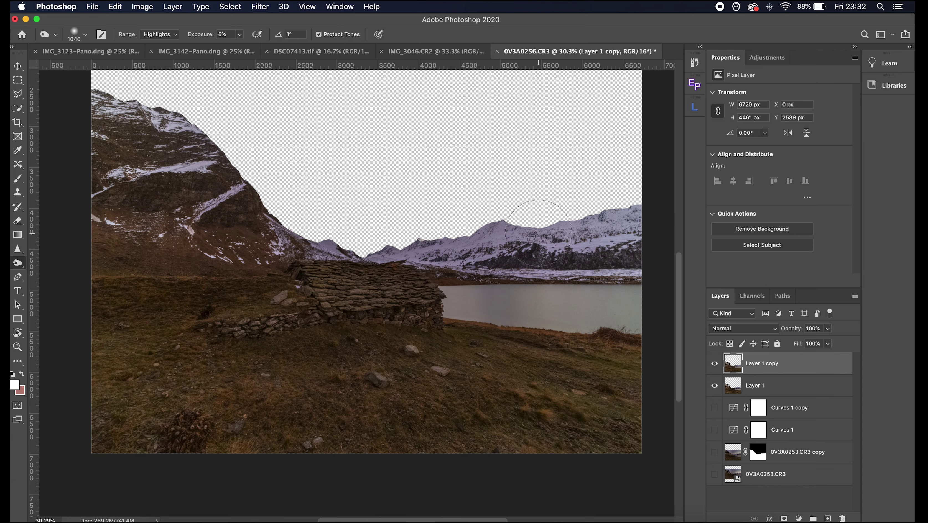
- Darken the mountains with the Burn range set to Midtones and compare Layer 1 copy hidden and shown
{"action": "left_click", "coordinate": [157, 25]}
{"action": "left_click", "coordinate": [716, 365]}
{"action": "left_click", "coordinate": [716, 365]}
{"action": "left_click", "coordinate": [716, 365]}
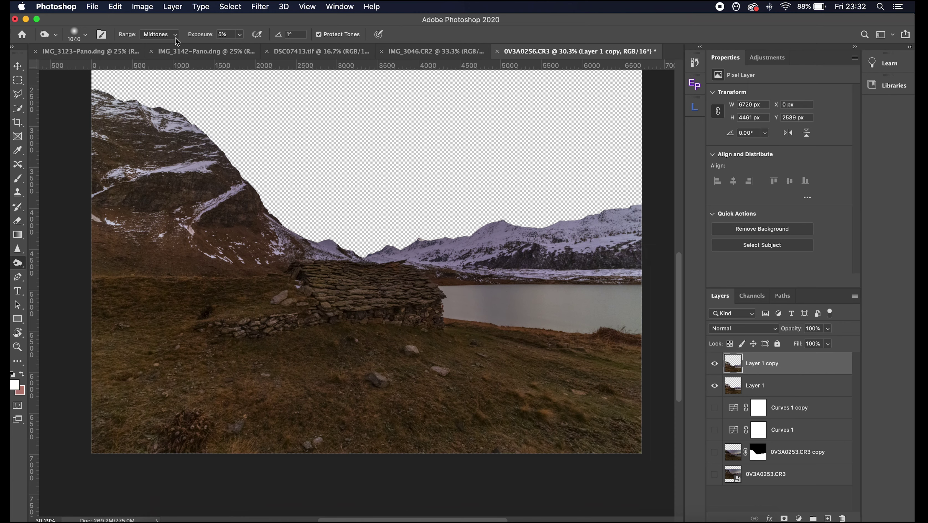
- Set the Burn range to Shadows and darken the edge of the distant mountain ridge with a 75 px brush
{"action": "left_click", "coordinate": [158, 25]}
{"action": "scroll", "coordinate": [161, 92], "scroll_direction": "up", "scroll_amount": 3}
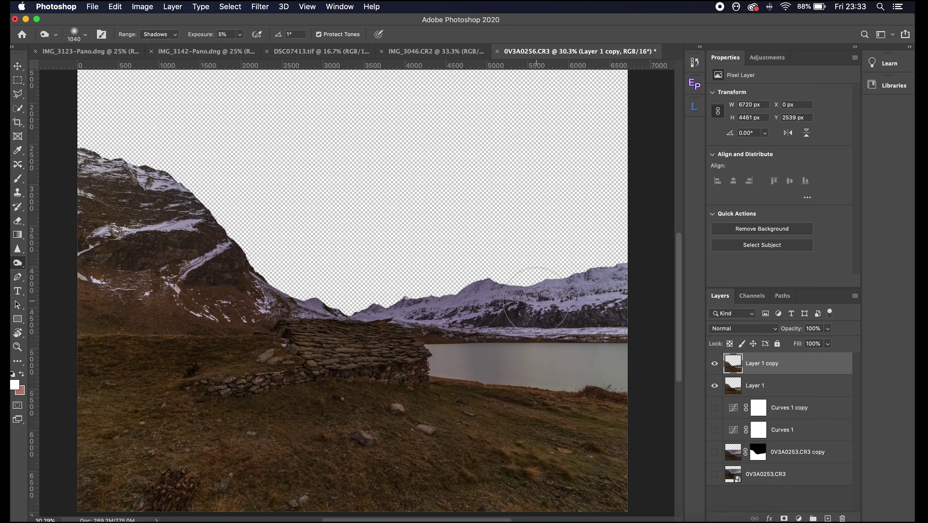
{"action": "scroll", "coordinate": [536, 300], "scroll_direction": "up", "scroll_amount": 10}
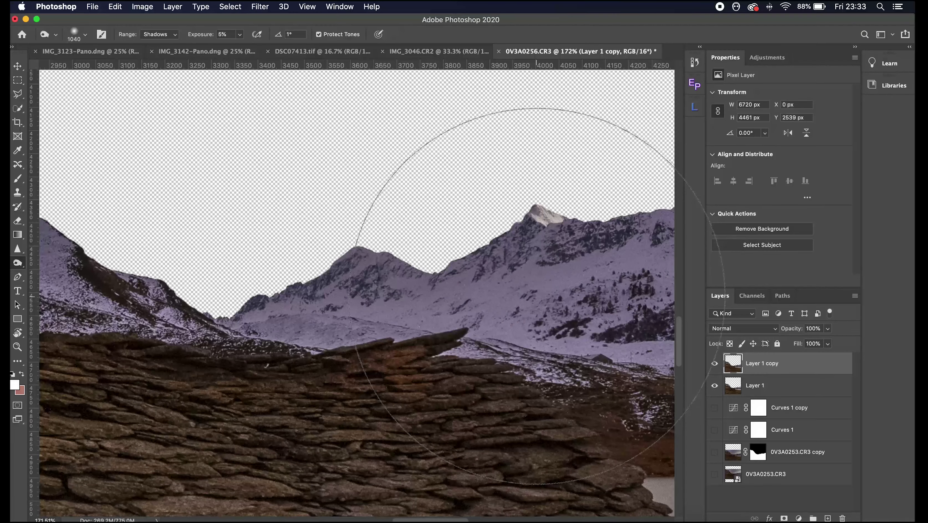
{"action": "scroll", "coordinate": [536, 296], "scroll_direction": "up", "scroll_amount": 5}
{"action": "right_click", "coordinate": [462, 257]}
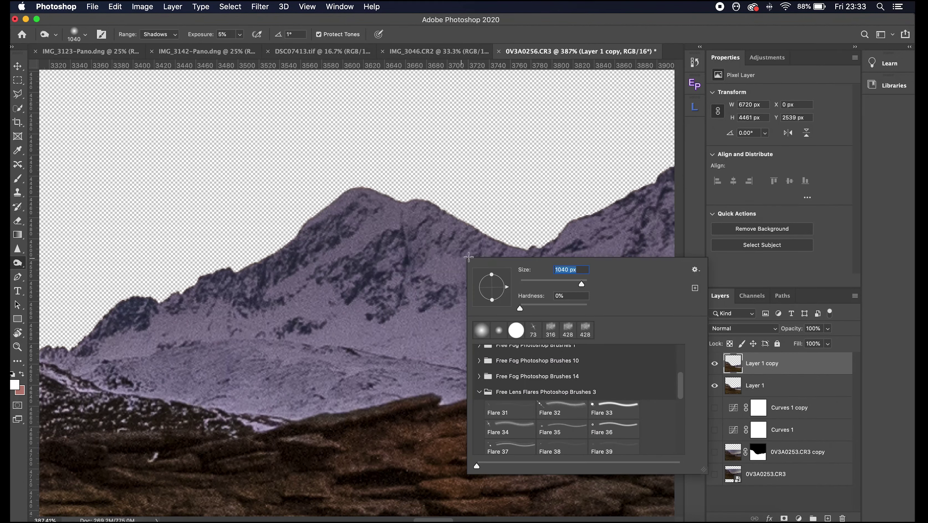
{"action": "key", "text": "Return"}
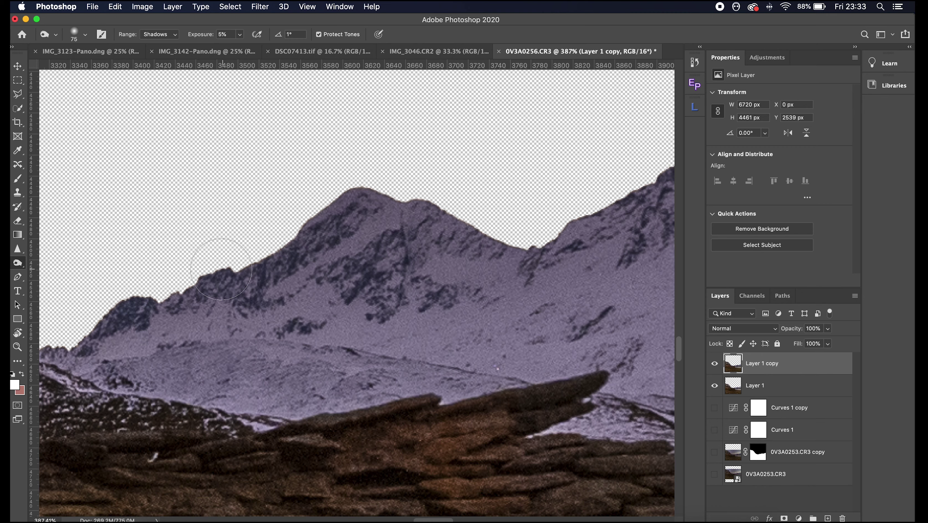
{"action": "scroll", "coordinate": [150, 297], "scroll_direction": "left", "scroll_amount": 5}
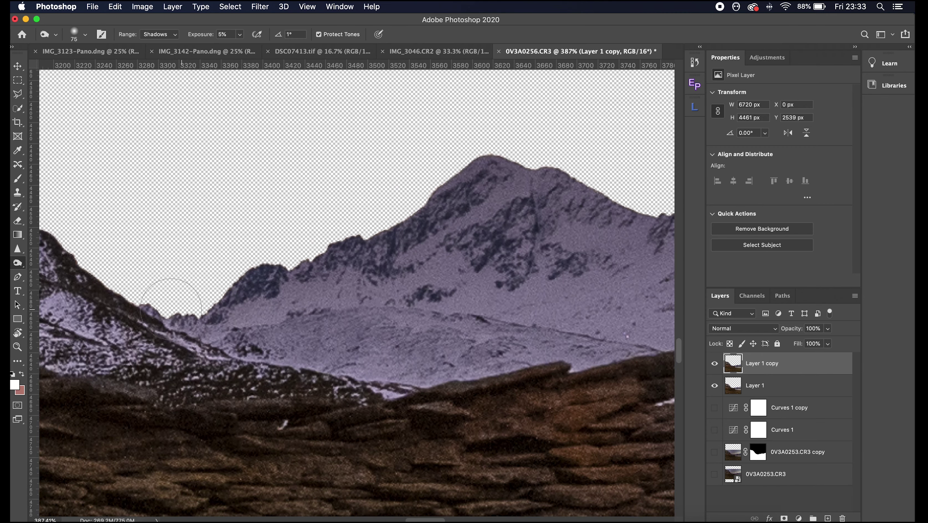
{"action": "scroll", "coordinate": [178, 310], "scroll_direction": "down", "scroll_amount": 4}
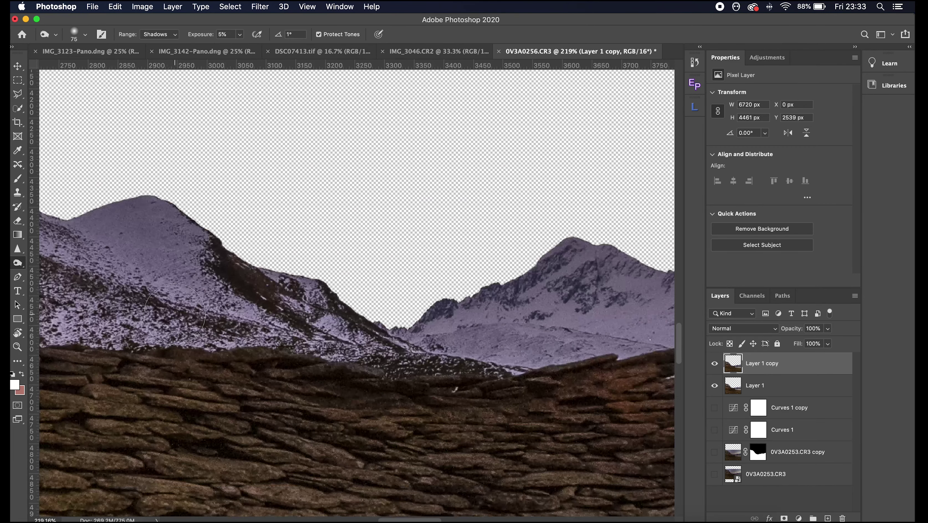
{"action": "scroll", "coordinate": [174, 314], "scroll_direction": "down", "scroll_amount": 4}
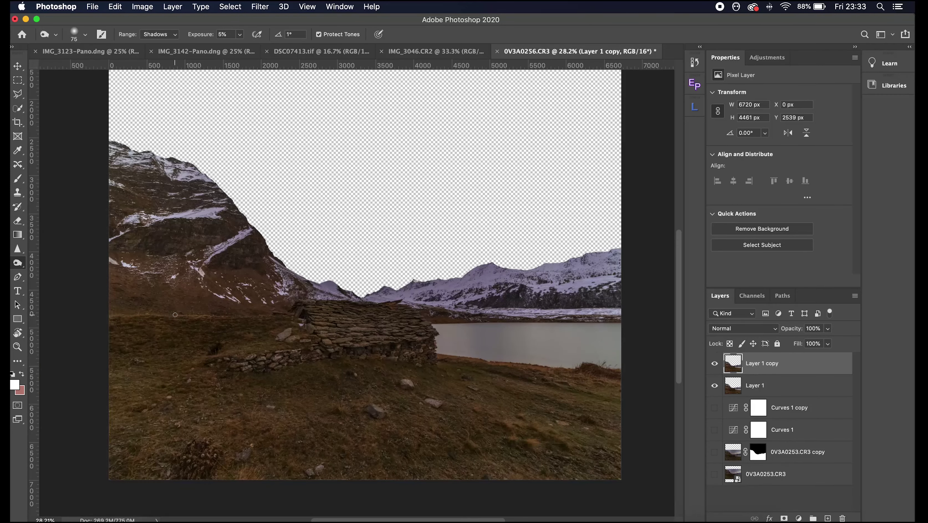
- Darken the foreground shadows with a 2120 px Burn brush and compare Layer 1 copy hidden and shown
{"action": "right_click", "coordinate": [184, 365]}
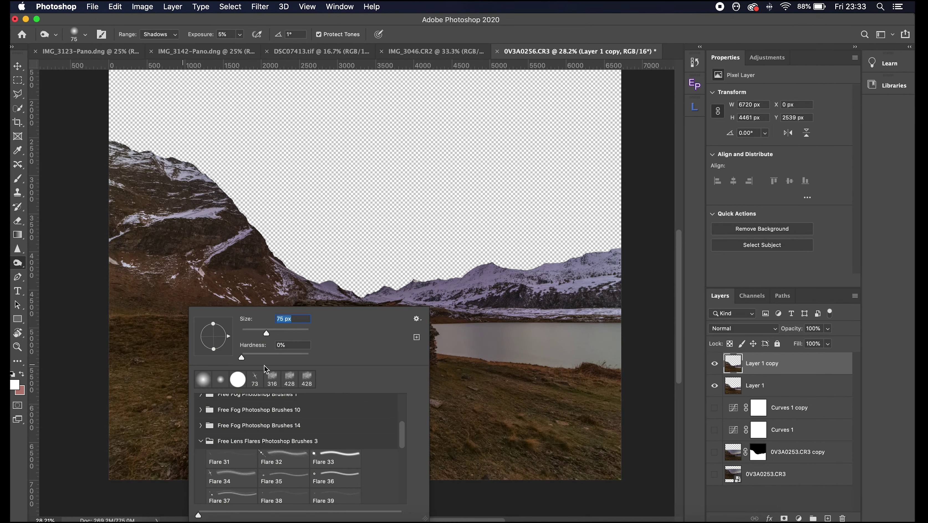
{"action": "left_click", "coordinate": [300, 331]}
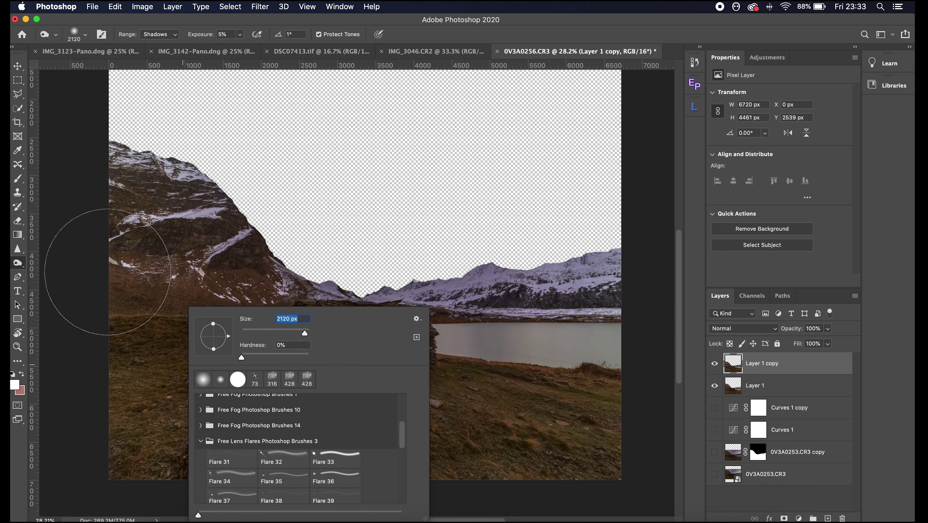
{"action": "left_click", "coordinate": [100, 271]}
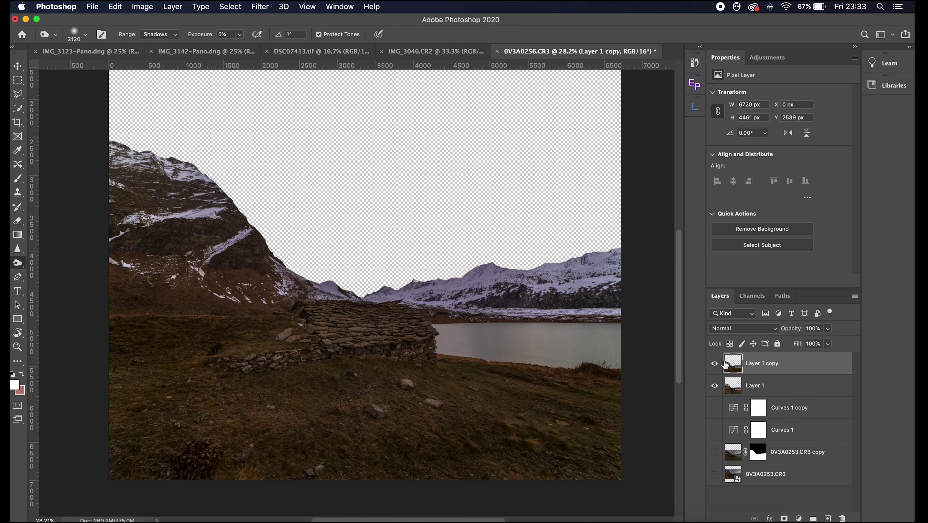
{"action": "left_click", "coordinate": [715, 365]}
{"action": "left_click", "coordinate": [715, 364]}
{"action": "left_click", "coordinate": [715, 364]}
- Switch to the Dodge tool and set its range to Highlights for brightening the lake
{"action": "left_click", "coordinate": [21, 261]}
{"action": "left_click", "coordinate": [57, 263]}
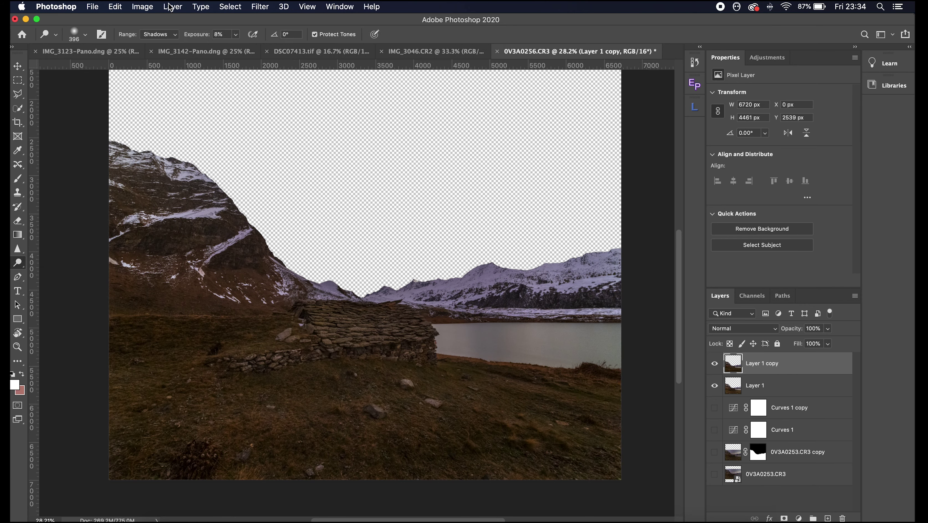
{"action": "left_click", "coordinate": [172, 34]}
{"action": "left_click", "coordinate": [169, 53]}
{"action": "scroll", "coordinate": [440, 333], "scroll_direction": "up", "scroll_amount": 3}
{"action": "scroll", "coordinate": [439, 333], "scroll_direction": "right", "scroll_amount": 2}
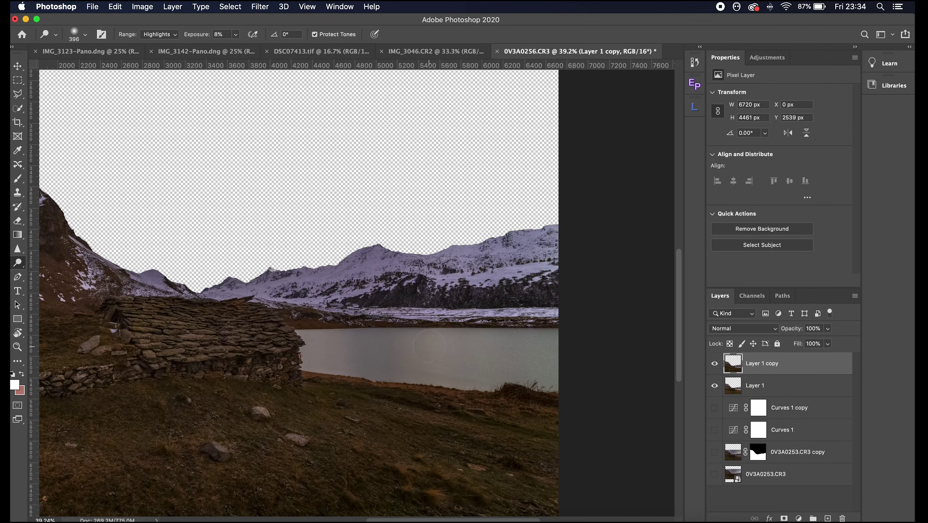
- Brighten the lake with a soft 1400 px Dodge brush and compare the whole foreground with Layer 1 copy toggled
{"action": "right_click", "coordinate": [429, 346]}
{"action": "left_click_drag", "start_coordinate": [516, 333], "coordinate": [541, 333]}
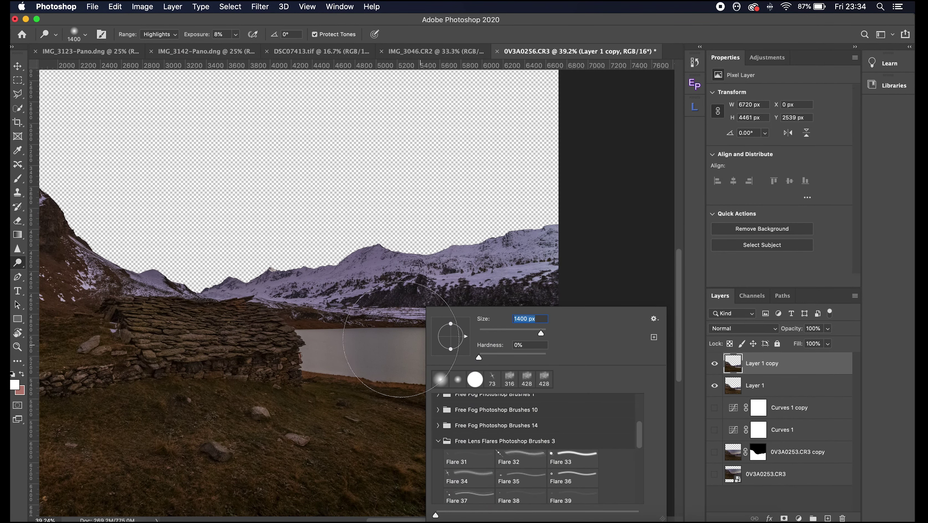
{"action": "key", "text": "Return"}
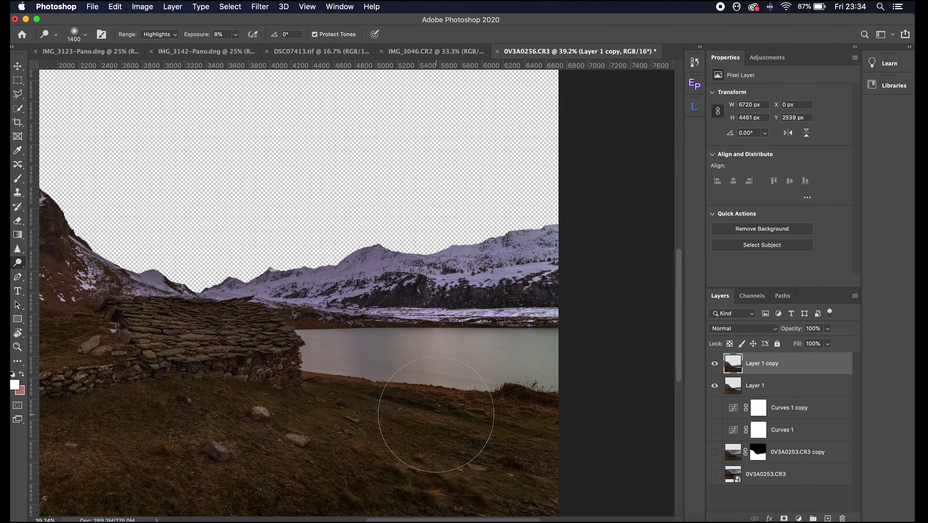
{"action": "scroll", "coordinate": [435, 414], "scroll_direction": "down", "scroll_amount": 5}
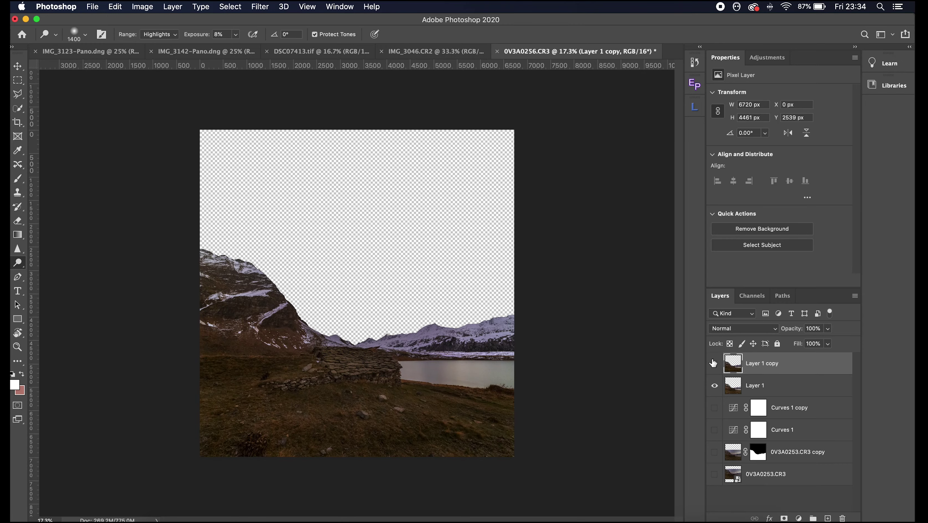
{"action": "left_click", "coordinate": [714, 364]}
{"action": "scroll", "coordinate": [506, 358], "scroll_direction": "up", "scroll_amount": 2}
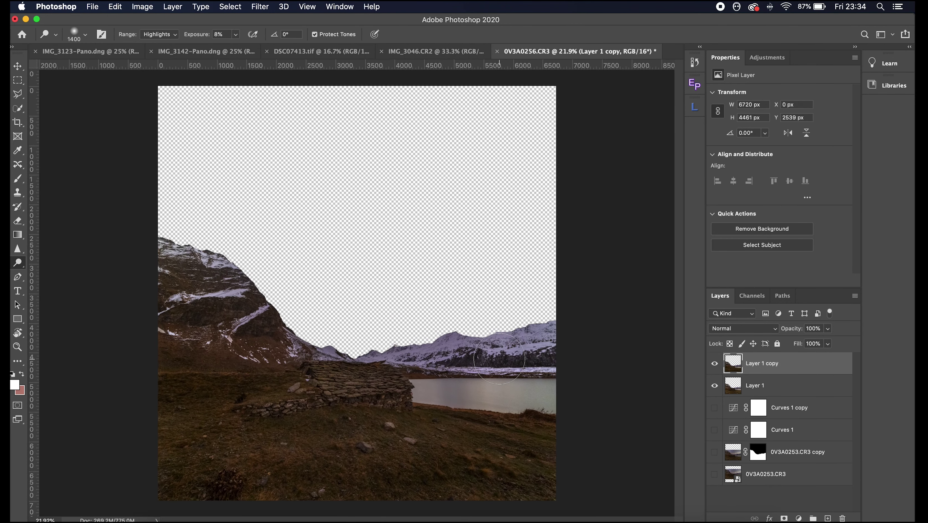
{"action": "scroll", "coordinate": [499, 358], "scroll_direction": "up", "scroll_amount": 1}
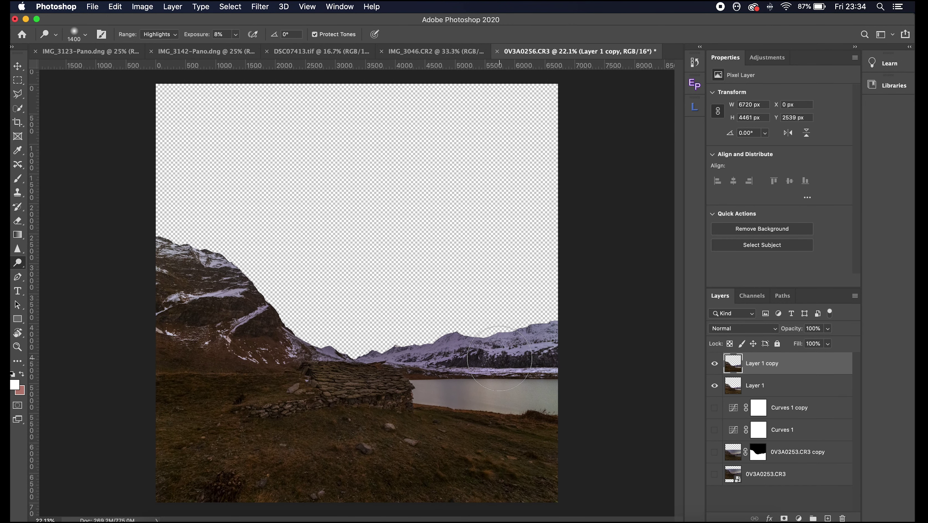
- Stamp the visible foreground into a new top layer and leave only it and the 0V3A0253.CR3 photo layer visible
{"action": "left_click_drag", "start_coordinate": [784, 370], "coordinate": [783, 372]}
{"action": "key", "text": "super+alt+shift+e"}
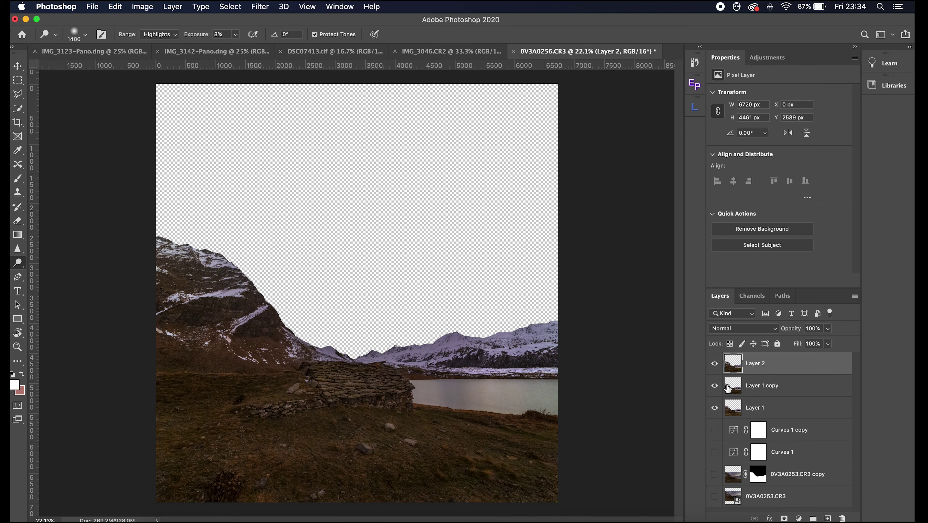
{"action": "left_click", "coordinate": [715, 387]}
{"action": "left_click", "coordinate": [714, 408]}
{"action": "left_click", "coordinate": [715, 496]}
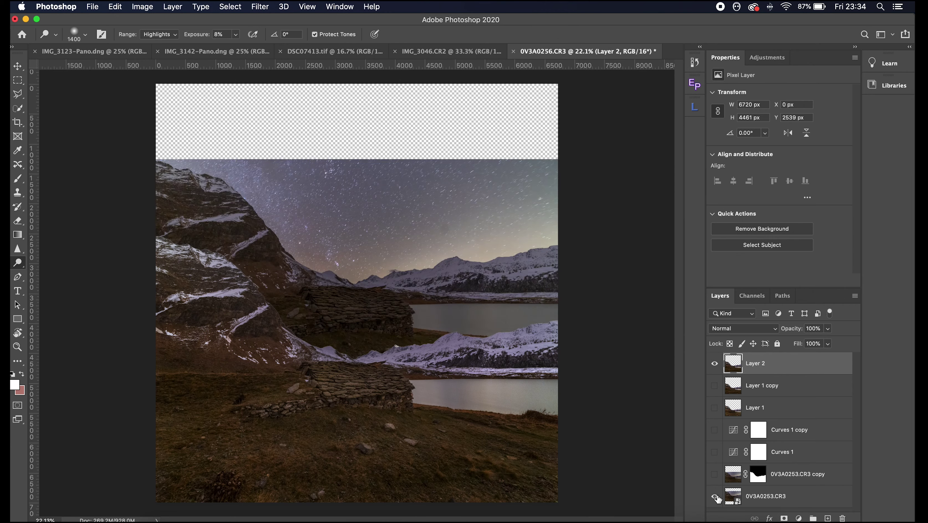
{"action": "key", "text": "super+t"}
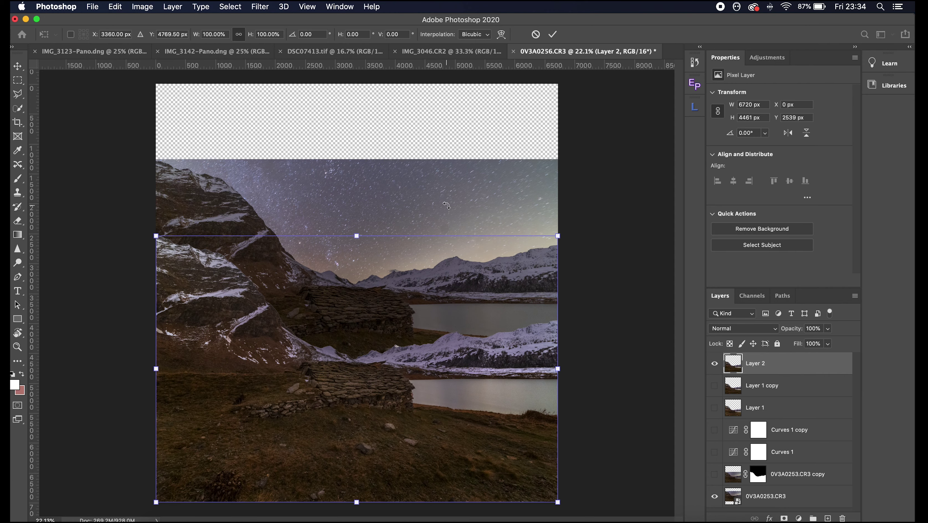
{"action": "key", "text": "Return"}
{"action": "key", "text": "o"}
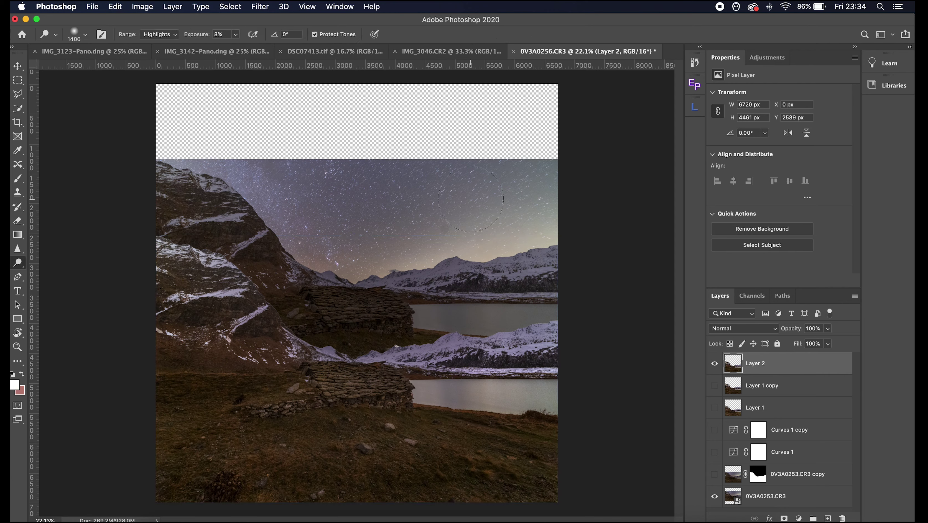
- Move the 0V3A0253.CR3 smart object down to Y 2520 px to align with Layer 2, and compare Layer 2 hidden and shown
{"action": "left_click", "coordinate": [776, 506]}
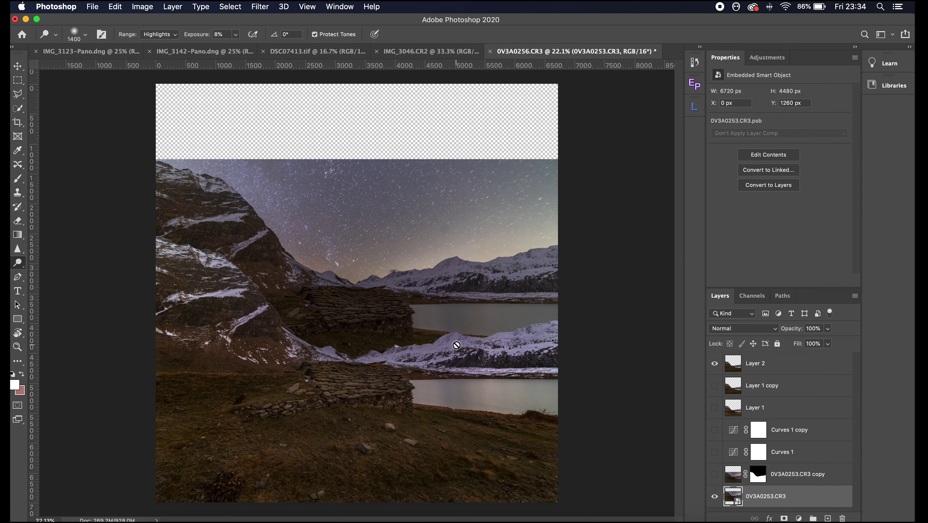
{"action": "key", "text": "super+t"}
{"action": "left_click_drag", "start_coordinate": [408, 245], "coordinate": [413, 292]}
{"action": "key", "text": "Return"}
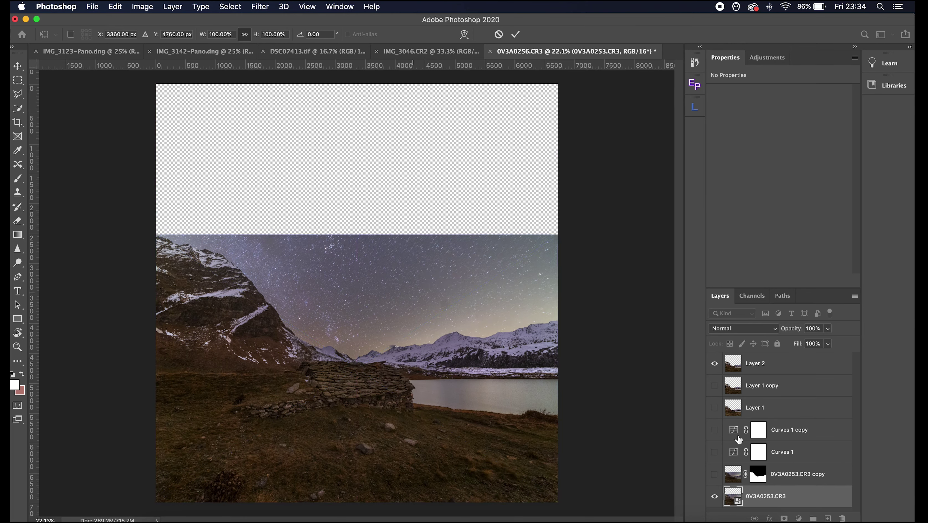
{"action": "left_click", "coordinate": [715, 364]}
{"action": "left_click", "coordinate": [715, 365]}
{"action": "left_click", "coordinate": [714, 364]}
{"action": "left_click", "coordinate": [714, 365]}
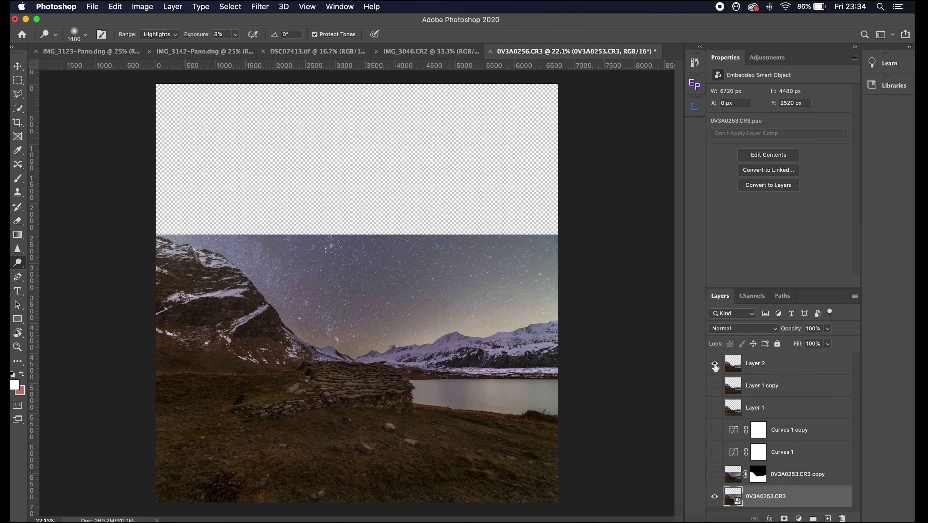
- Add a Color Balance adjustment above Layer 2 with Midtones Magenta–Green at +4 and Yellow–Blue at +9
{"action": "left_click", "coordinate": [785, 371]}
{"action": "left_click", "coordinate": [767, 57]}
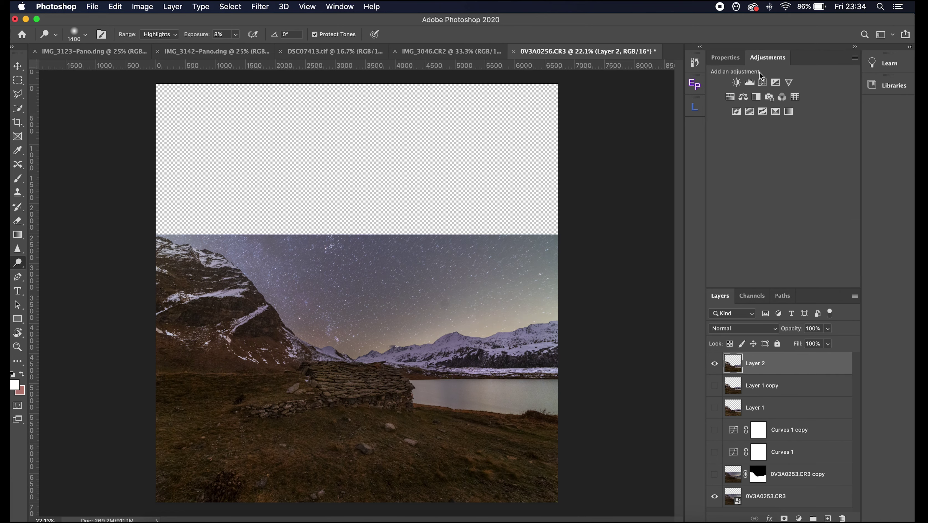
{"action": "left_click", "coordinate": [741, 97]}
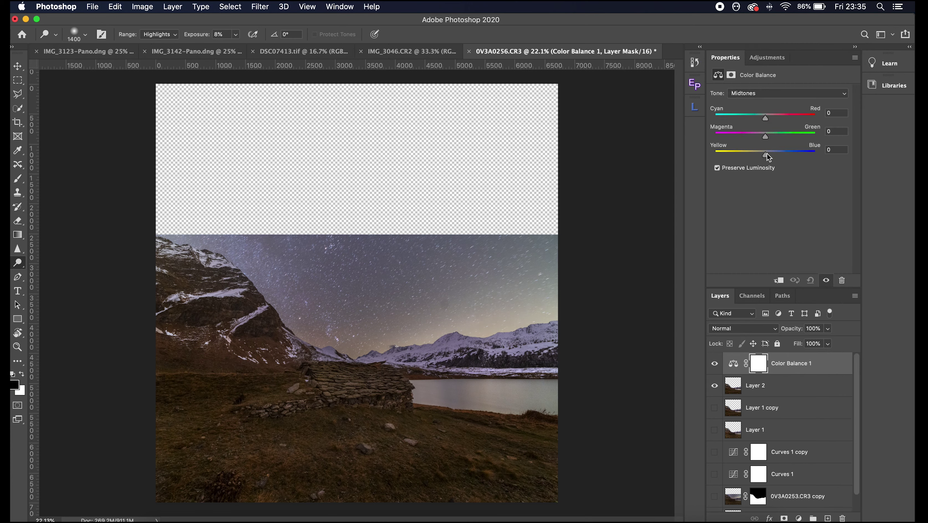
{"action": "left_click_drag", "start_coordinate": [767, 153], "coordinate": [766, 158]}
{"action": "left_click_drag", "start_coordinate": [765, 137], "coordinate": [765, 140]}
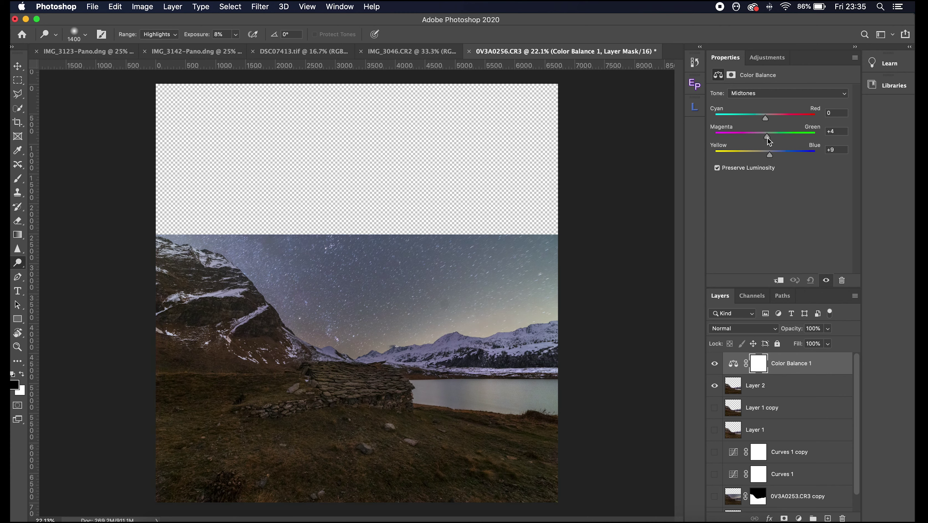
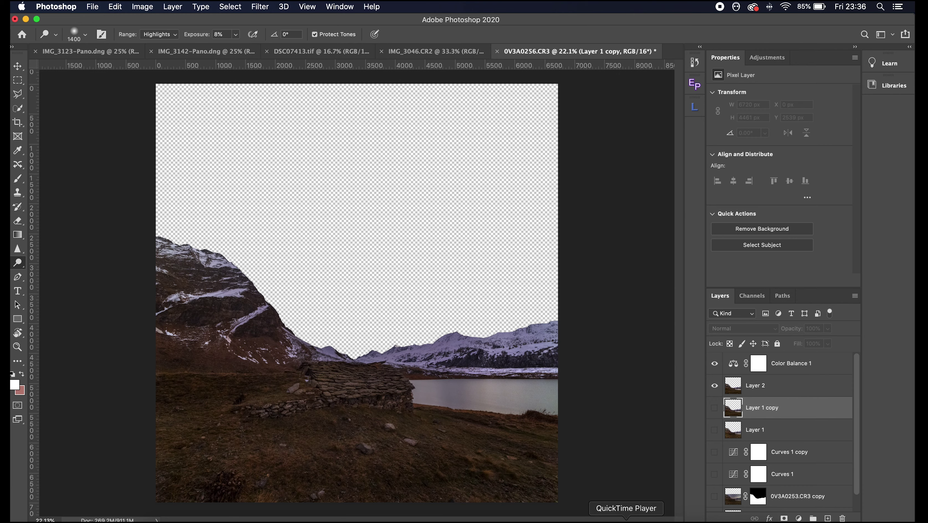
- Switch to QuickTime Player and start a new screen recording
{"action": "left_click", "coordinate": [582, 506]}
{"action": "left_click", "coordinate": [603, 311]}
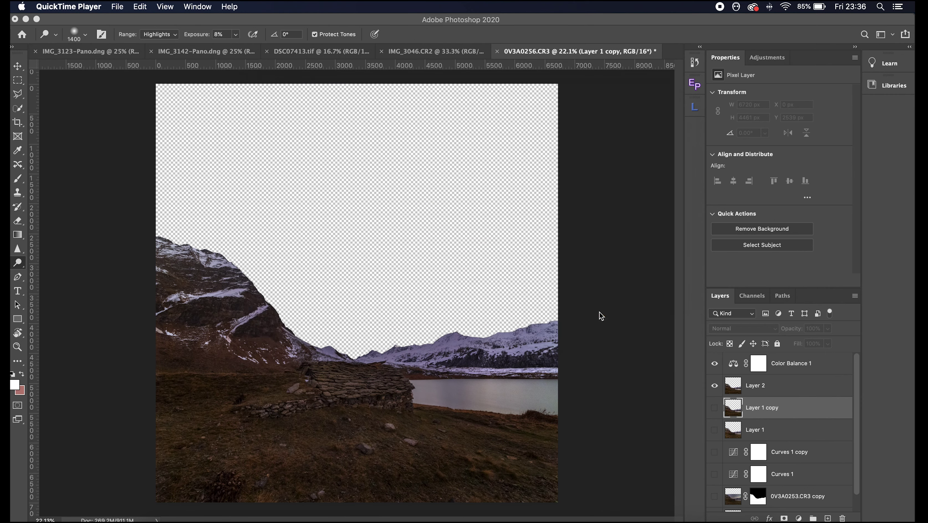
{"action": "right_click", "coordinate": [627, 516]}
{"action": "mouse_move", "coordinate": [667, 471]}
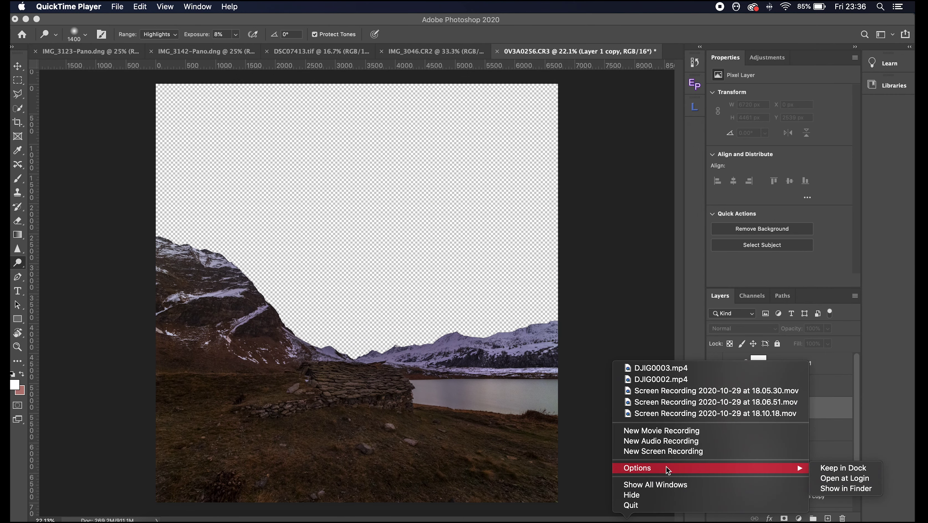
{"action": "left_click", "coordinate": [664, 451]}
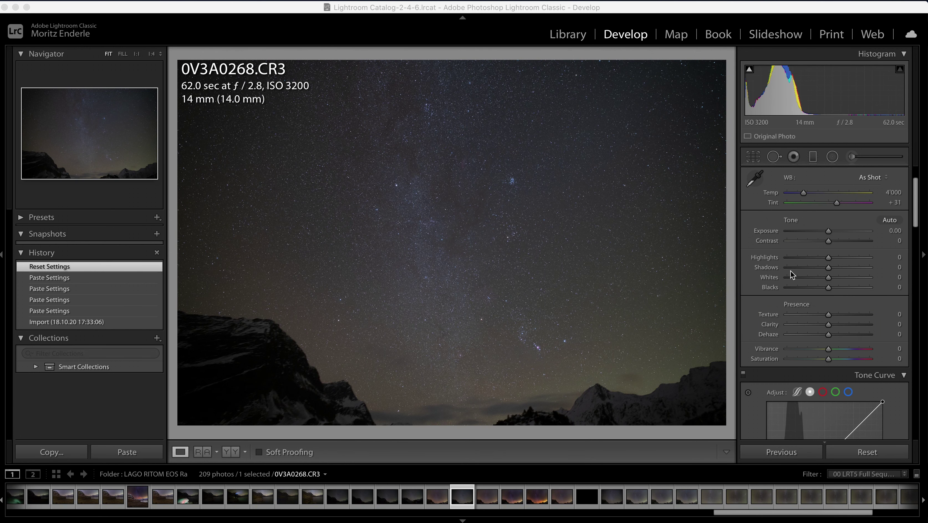
- In Lightroom Classic, remove chromatic aberration from 0V3A0268.CR3 and enable profile corrections with Distortion 0 and Vignetting 116
{"action": "scroll", "coordinate": [815, 285], "scroll_direction": "down", "scroll_amount": 15}
{"action": "scroll", "coordinate": [815, 284], "scroll_direction": "down", "scroll_amount": 10}
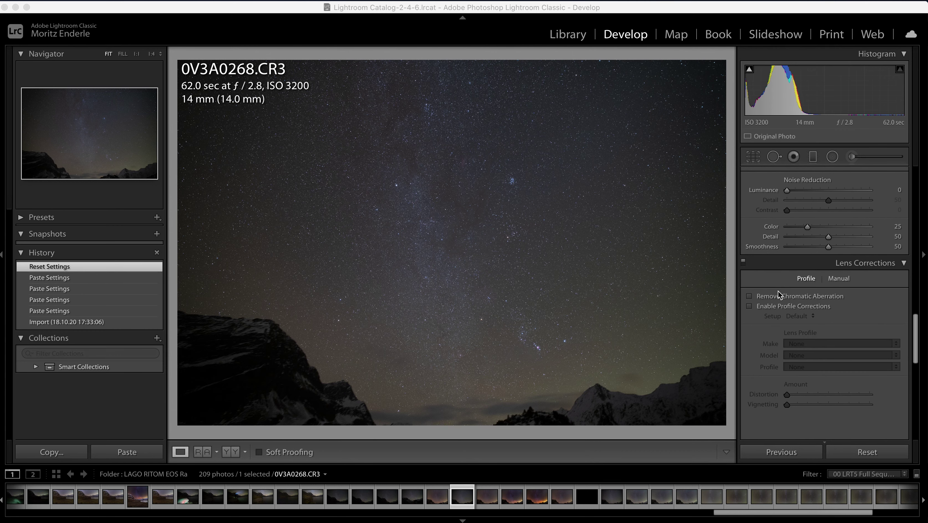
{"action": "left_click", "coordinate": [750, 296]}
{"action": "left_click", "coordinate": [749, 306]}
{"action": "left_click_drag", "start_coordinate": [817, 396], "coordinate": [751, 397]}
{"action": "left_click_drag", "start_coordinate": [829, 405], "coordinate": [835, 405]}
- Sample the white balance from the sky and fine-tune it to Temp 4008 and Tint +37
{"action": "scroll", "coordinate": [831, 346], "scroll_direction": "up", "scroll_amount": 1}
{"action": "scroll", "coordinate": [831, 346], "scroll_direction": "up", "scroll_amount": 20}
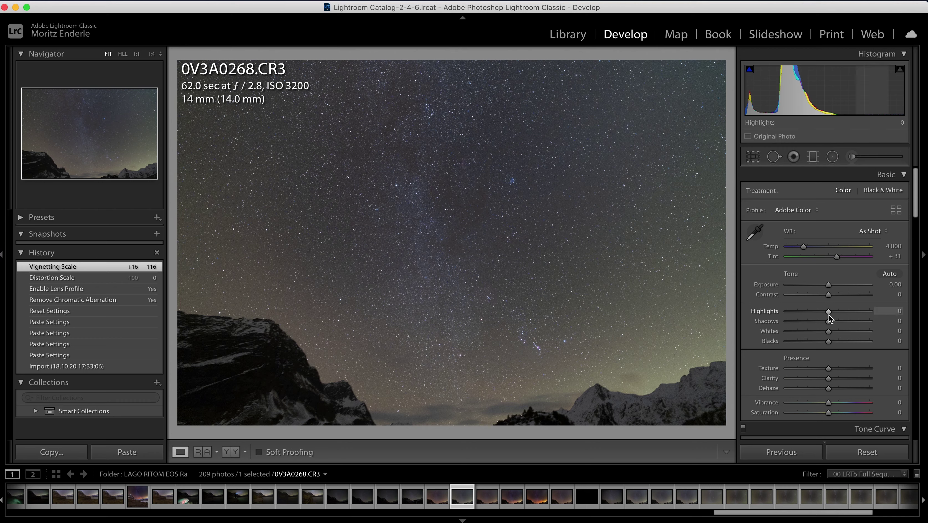
{"action": "left_click", "coordinate": [754, 233]}
{"action": "left_click", "coordinate": [651, 183]}
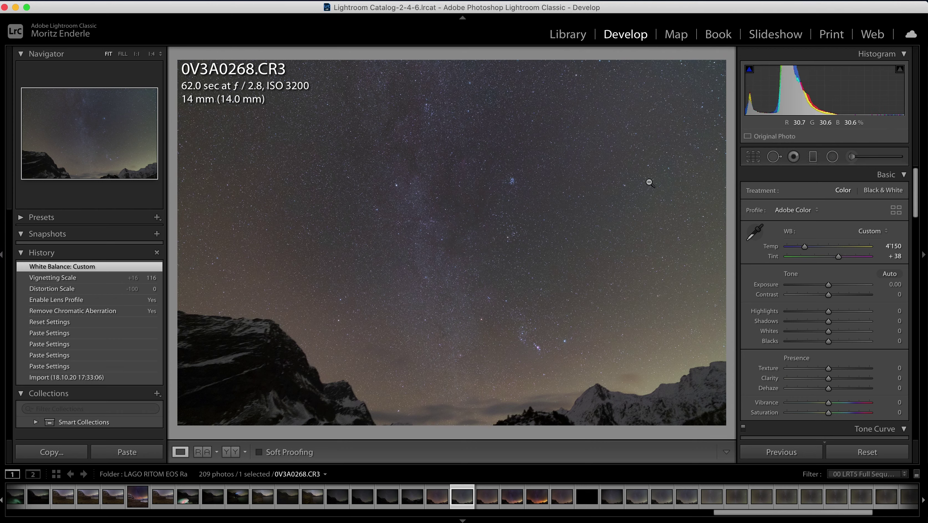
{"action": "left_click_drag", "start_coordinate": [806, 249], "coordinate": [839, 257]}
- Set the sky photo's Saturation to +29 and Contrast to +19
{"action": "left_click_drag", "start_coordinate": [829, 413], "coordinate": [841, 414]}
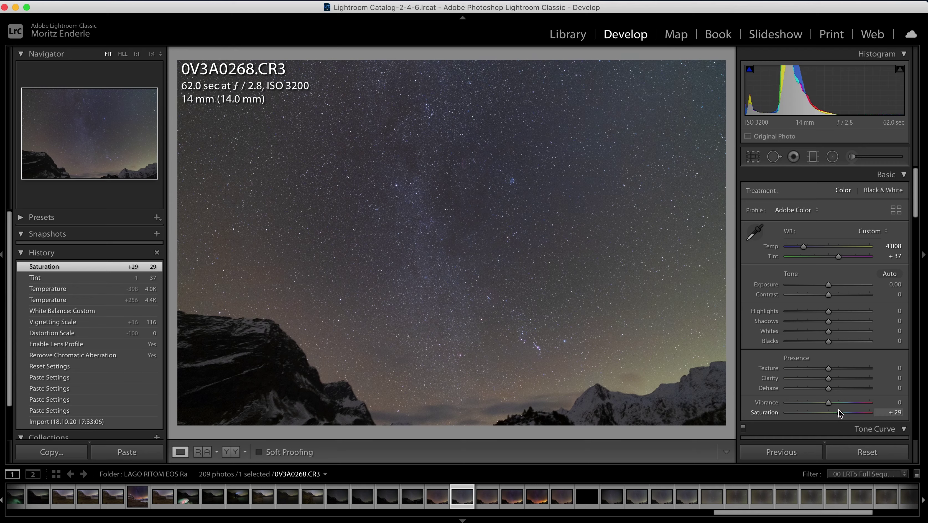
{"action": "left_click_drag", "start_coordinate": [828, 295], "coordinate": [837, 298]}
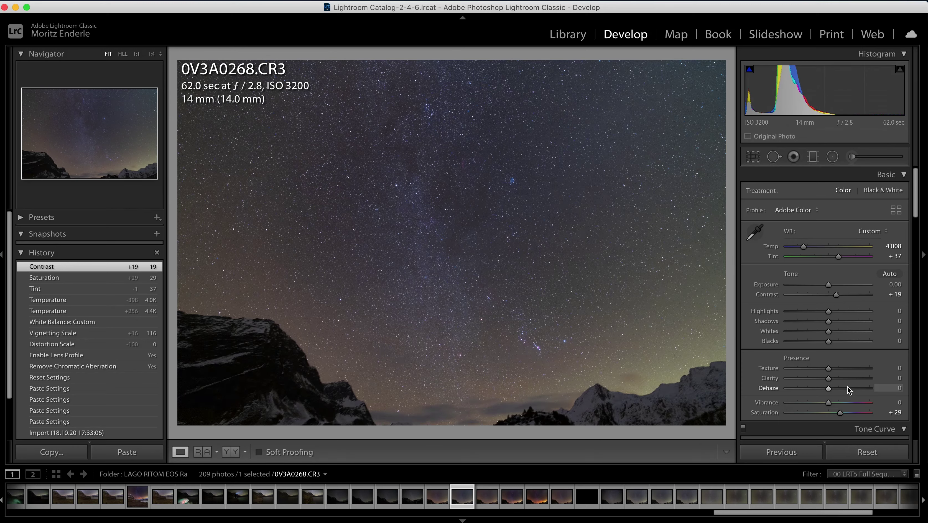
{"action": "scroll", "coordinate": [851, 385], "scroll_direction": "down", "scroll_amount": 5}
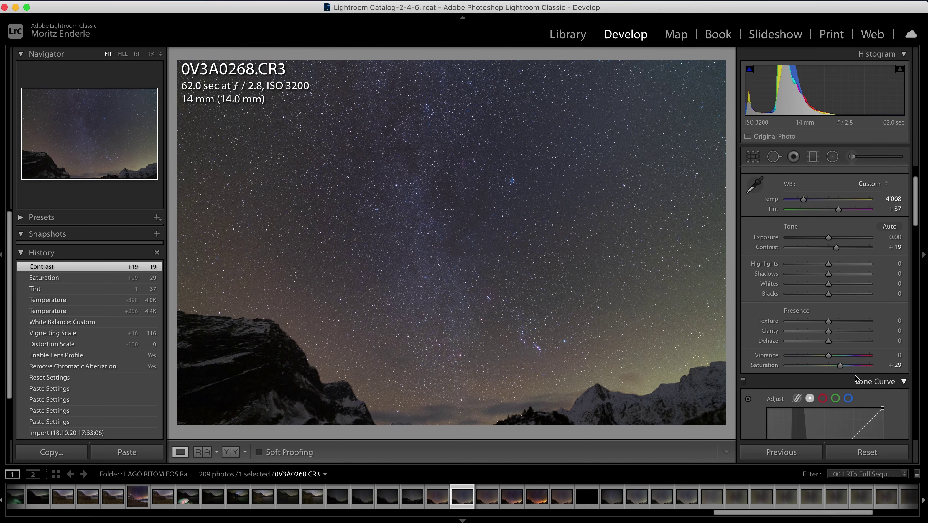
{"action": "scroll", "coordinate": [855, 379], "scroll_direction": "down", "scroll_amount": 2}
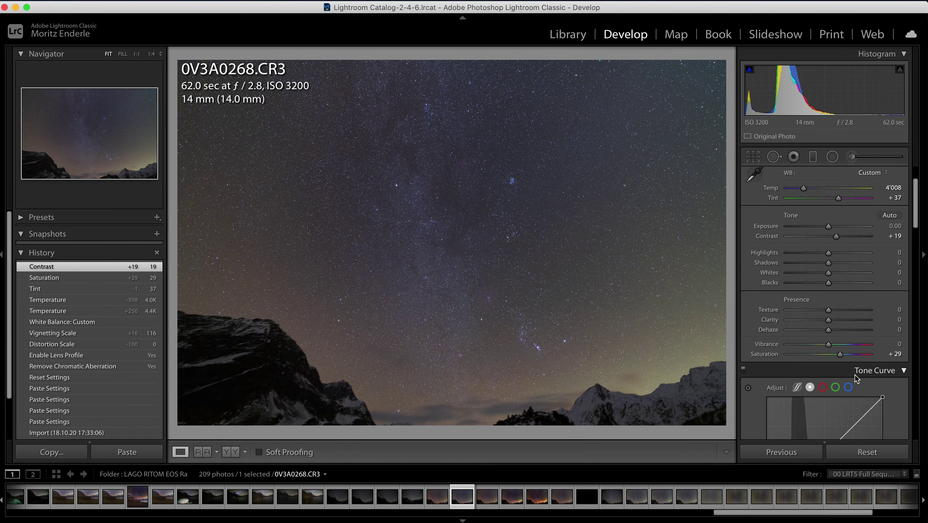
- Set the sky photo's Temp to 4072 and lower Highlights to -23
{"action": "scroll", "coordinate": [856, 379], "scroll_direction": "up", "scroll_amount": 6}
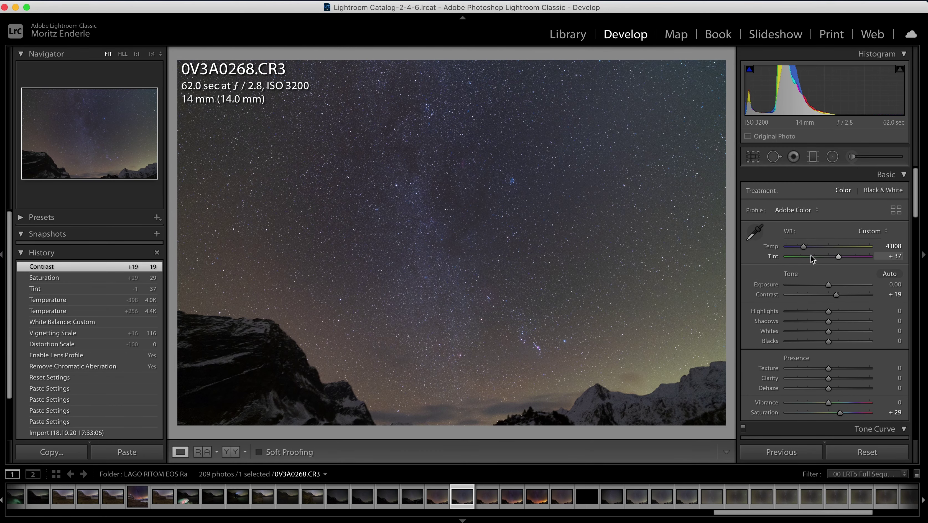
{"action": "left_click_drag", "start_coordinate": [803, 247], "coordinate": [804, 249]}
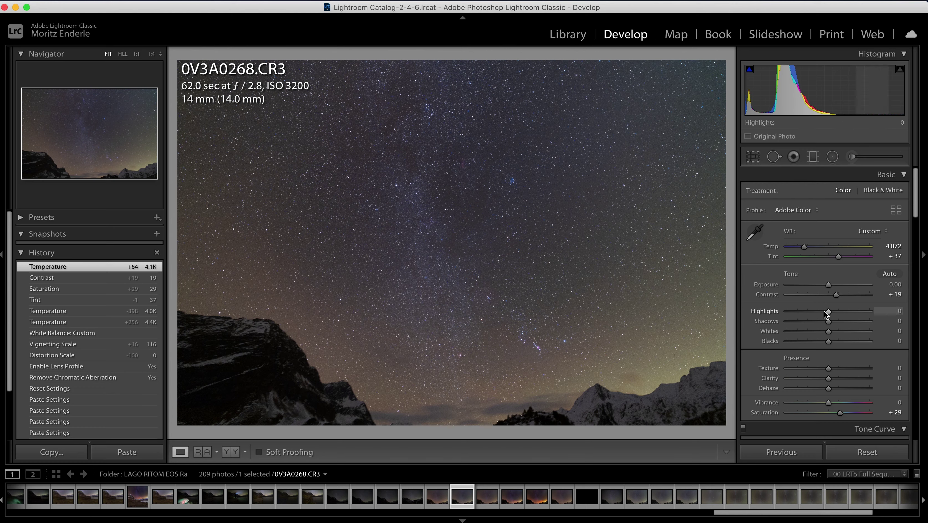
{"action": "mouse_move", "coordinate": [826, 314]}
{"action": "left_mouse_down"}
{"action": "mouse_move", "coordinate": [808, 314]}
{"action": "mouse_move", "coordinate": [819, 314]}
{"action": "left_mouse_up"}
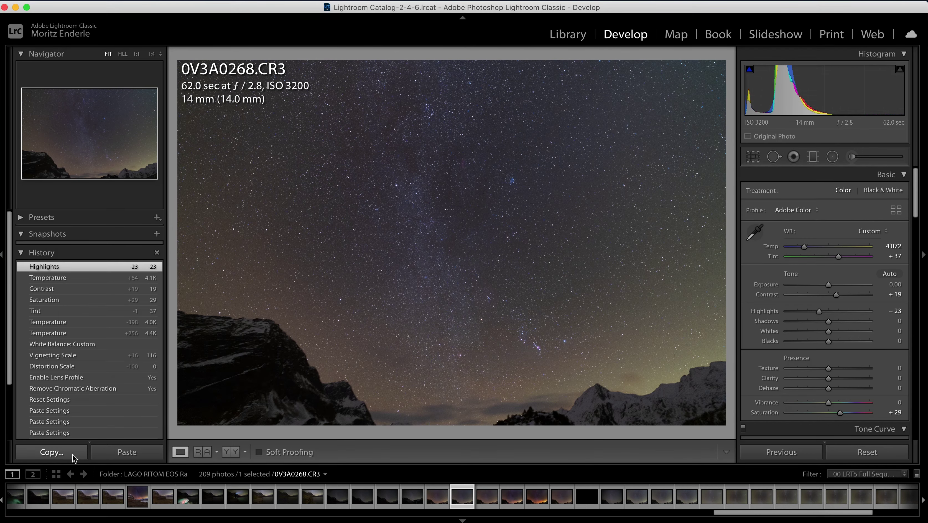
- Copy all develop settings except Crop from 0V3A0268.CR3
{"action": "left_click", "coordinate": [488, 500]}
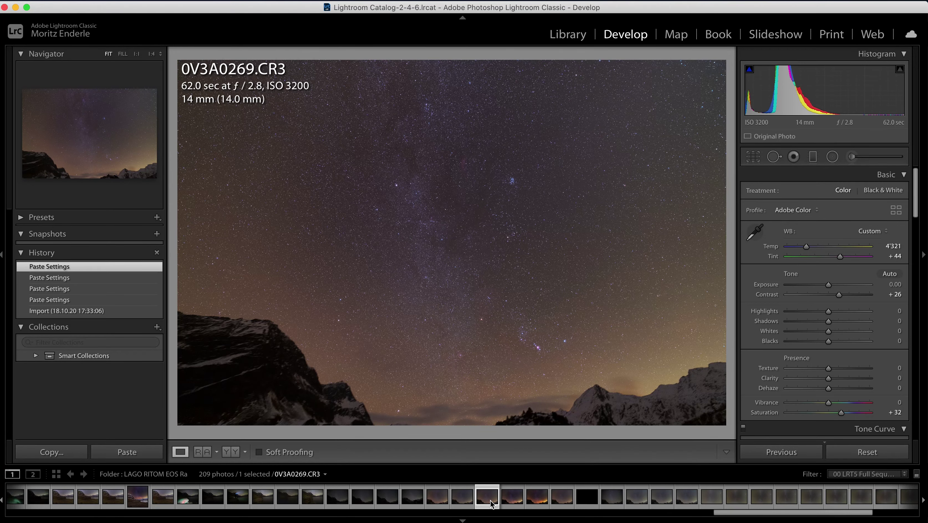
{"action": "left_click", "coordinate": [465, 498]}
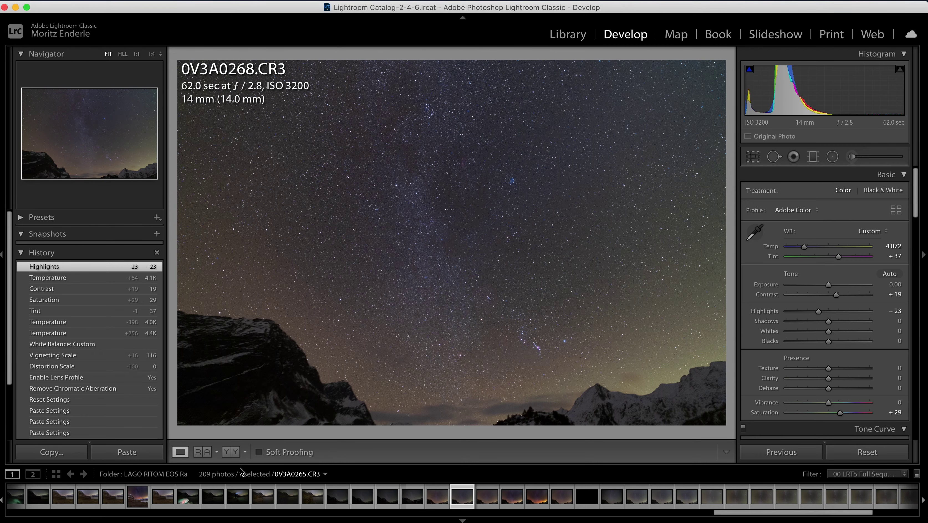
{"action": "left_click", "coordinate": [41, 454]}
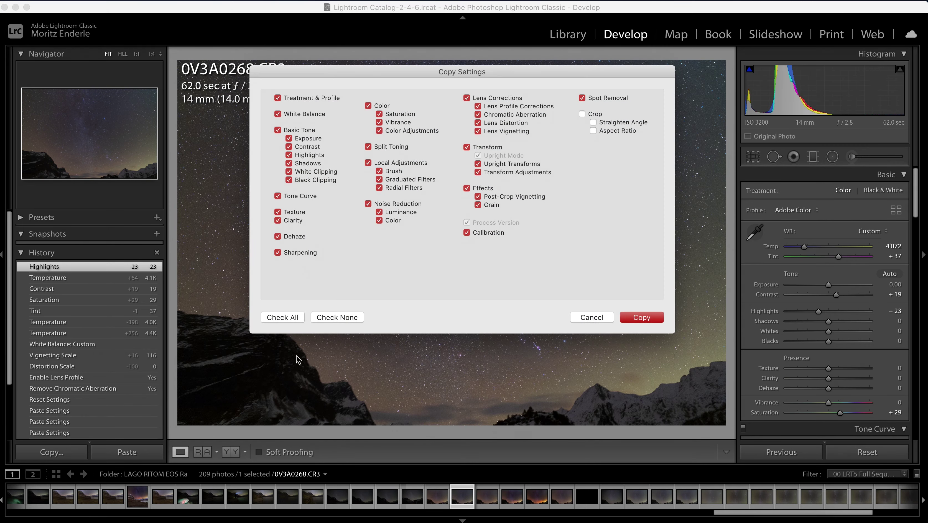
{"action": "left_click", "coordinate": [645, 317]}
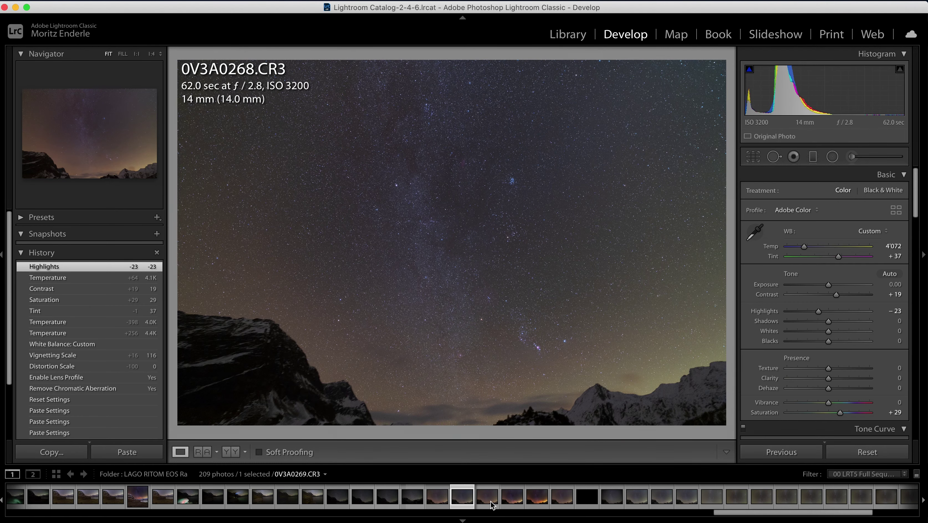
- Add the other two sky exposures, 0V3A0269.CR3 and 0V3A0270.CR3, to the selection and paste the copied develop settings onto them
{"action": "left_click", "coordinate": [490, 505], "text": "super"}
{"action": "left_click", "coordinate": [562, 497], "text": "super"}
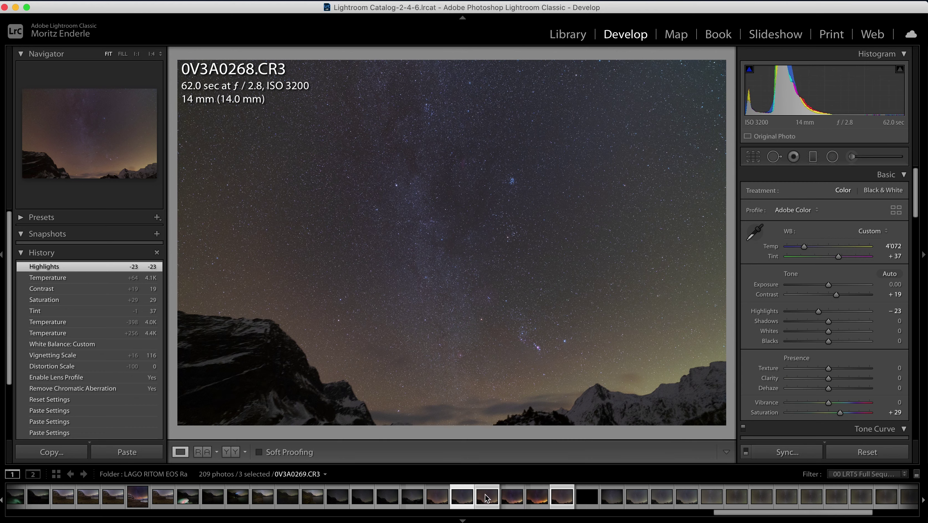
{"action": "right_click", "coordinate": [484, 497]}
{"action": "mouse_move", "coordinate": [562, 456]}
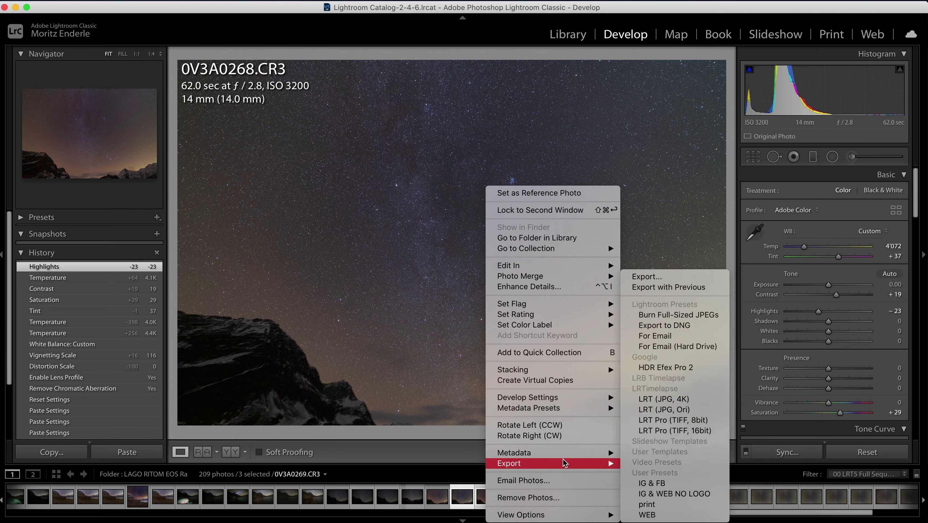
{"action": "mouse_move", "coordinate": [593, 400]}
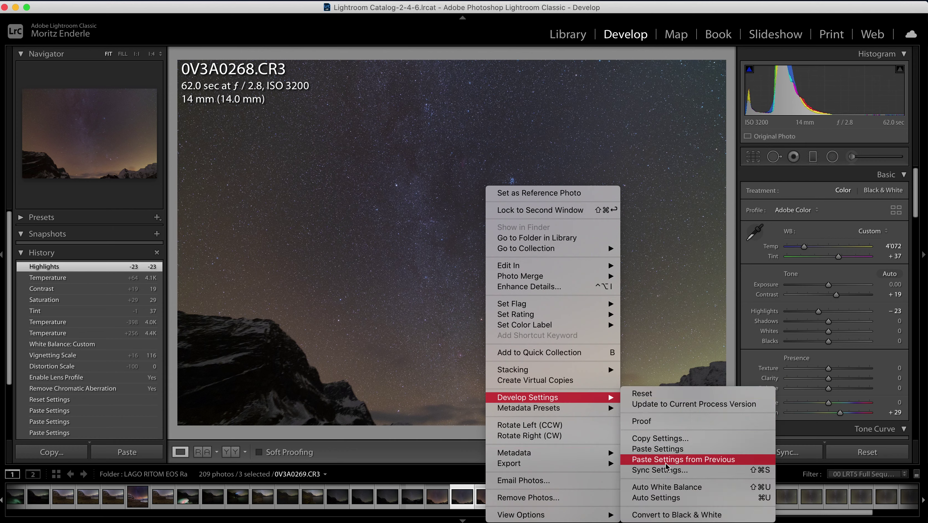
{"action": "left_click", "coordinate": [668, 449]}
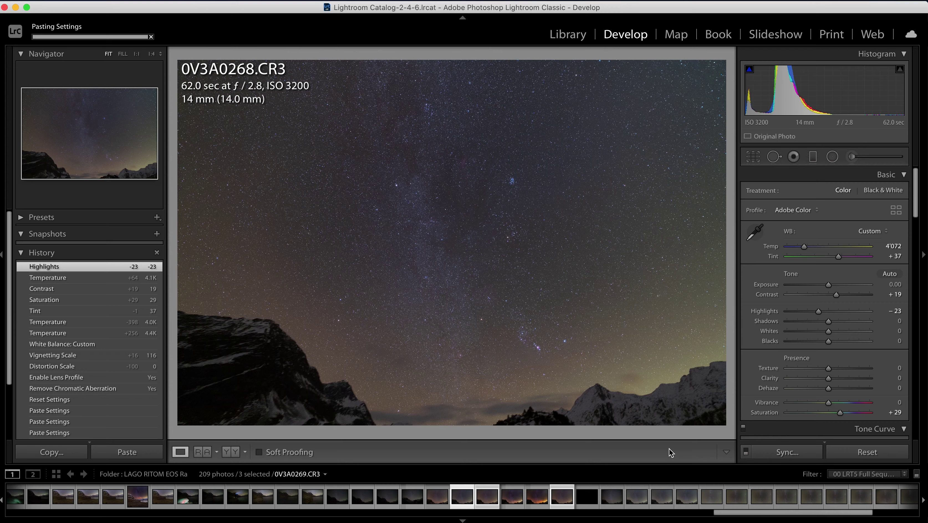
- Open the three selected sky exposures as layers in one Photoshop document
{"action": "right_click", "coordinate": [460, 499]}
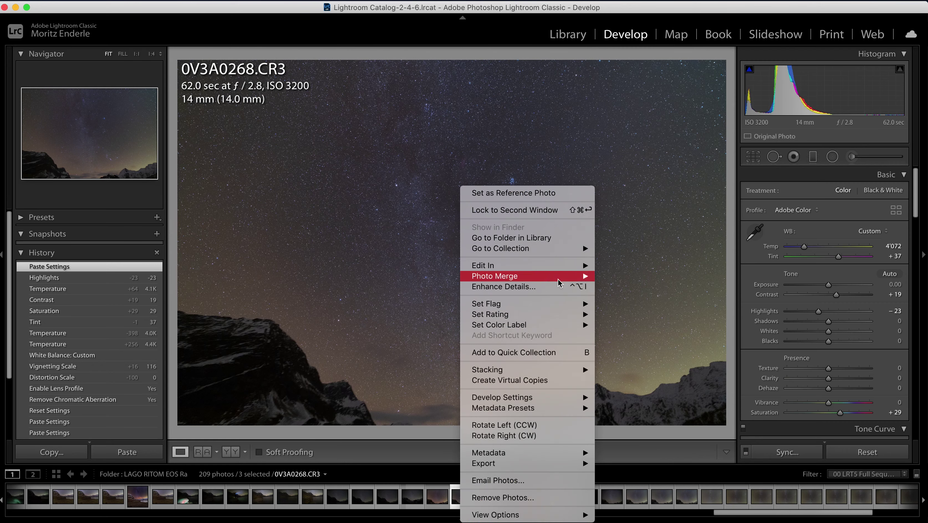
{"action": "mouse_move", "coordinate": [559, 271]}
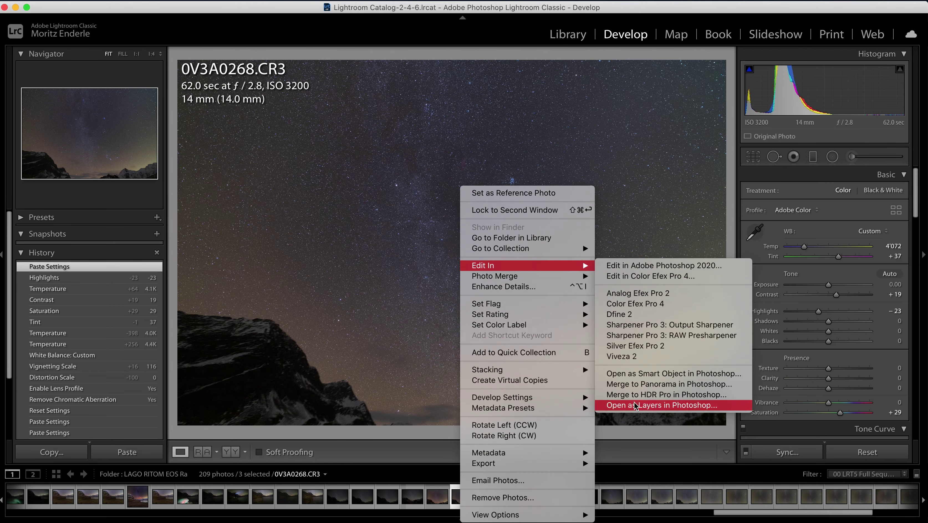
{"action": "left_click", "coordinate": [683, 405]}
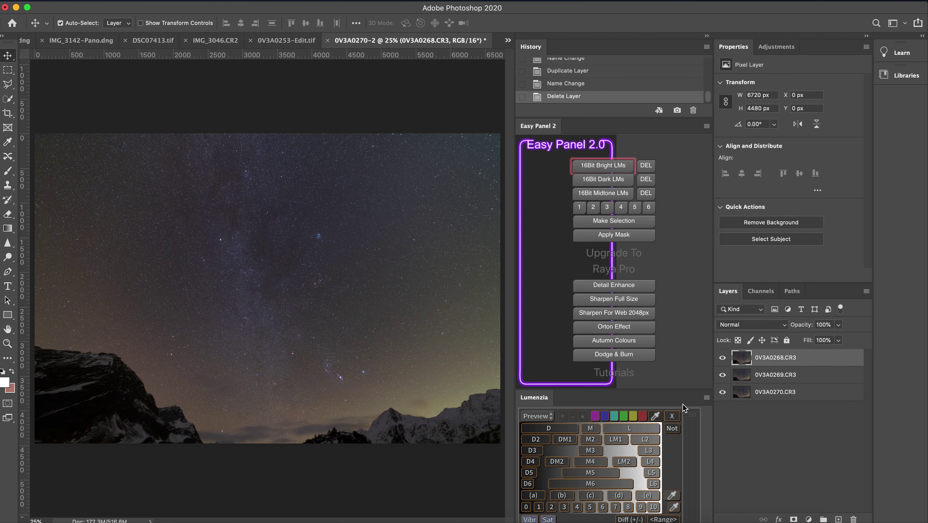
- Hide the 0V3A0268.CR3 layer and set the 0V3A0269.CR3 layer's blend mode to Lighten
{"action": "left_click", "coordinate": [722, 358]}
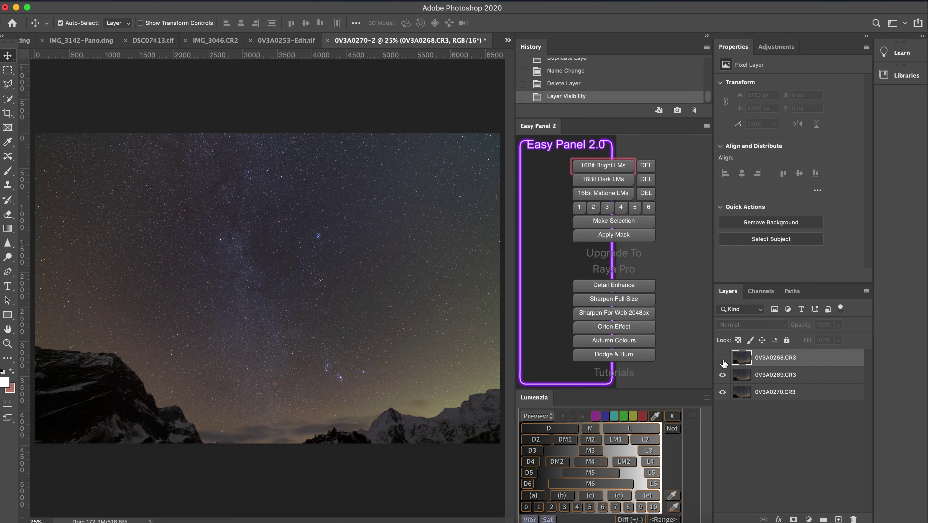
{"action": "left_click", "coordinate": [722, 375]}
{"action": "left_click", "coordinate": [727, 375]}
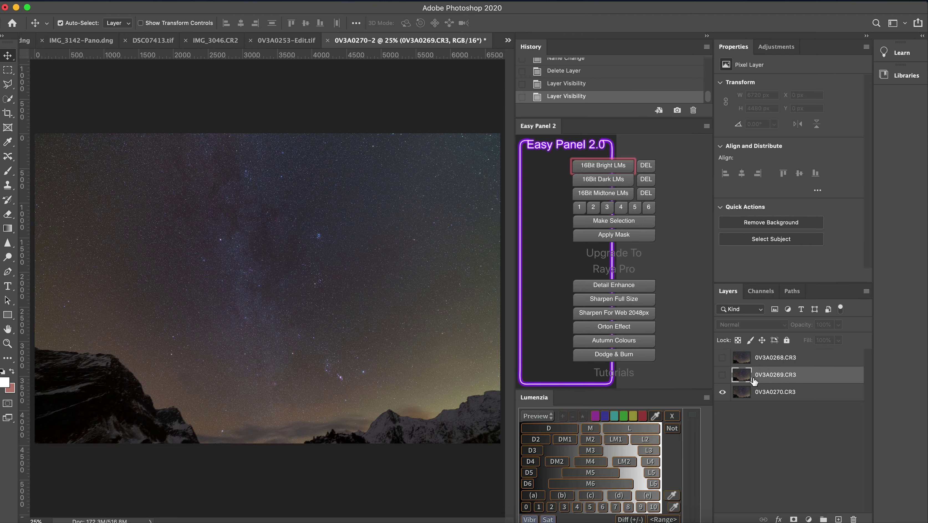
{"action": "left_click", "coordinate": [725, 375]}
{"action": "left_click", "coordinate": [772, 325]}
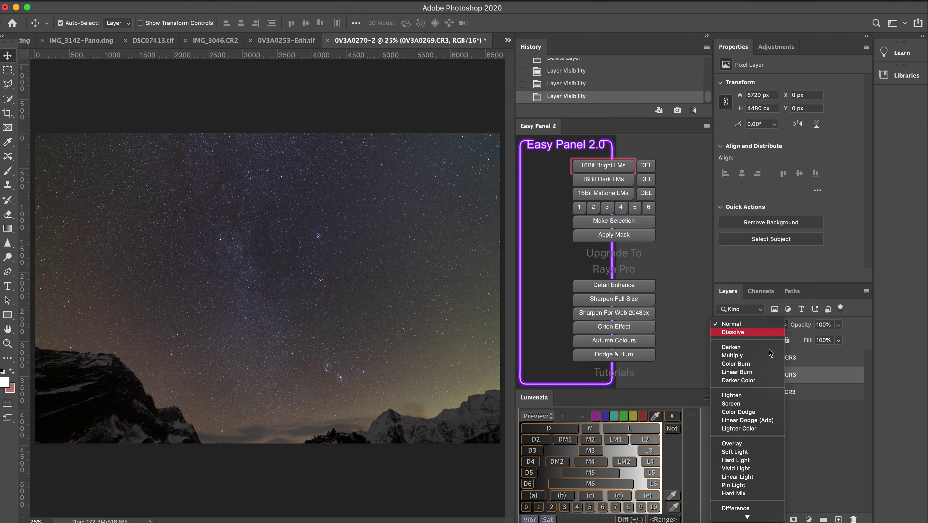
{"action": "left_click", "coordinate": [758, 396]}
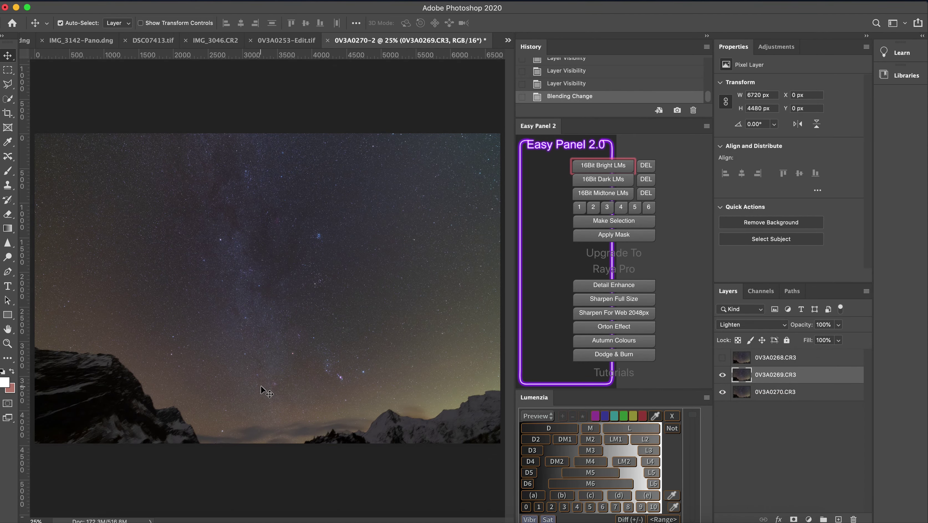
- Compare the star alignment of the 0V3A0269.CR3 layer with the base layer at close range around the bright orange star
{"action": "scroll", "coordinate": [261, 385], "scroll_direction": "up", "scroll_amount": 5}
{"action": "scroll", "coordinate": [261, 386], "scroll_direction": "up", "scroll_amount": 4}
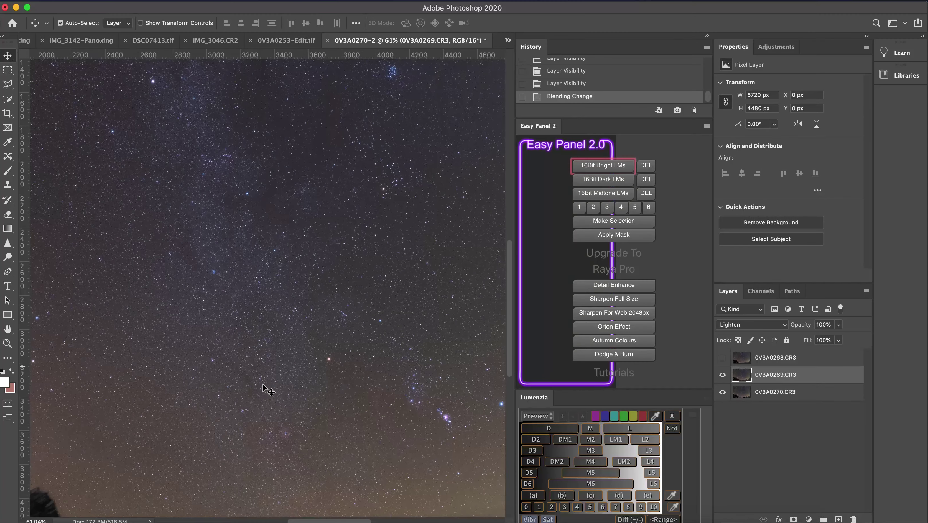
{"action": "scroll", "coordinate": [262, 388], "scroll_direction": "up", "scroll_amount": 6}
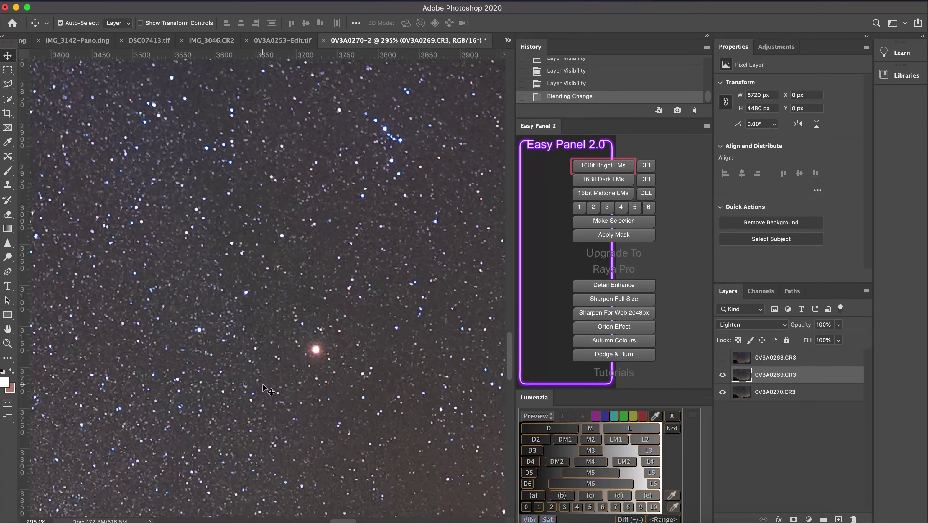
{"action": "scroll", "coordinate": [267, 390], "scroll_direction": "up", "scroll_amount": 1}
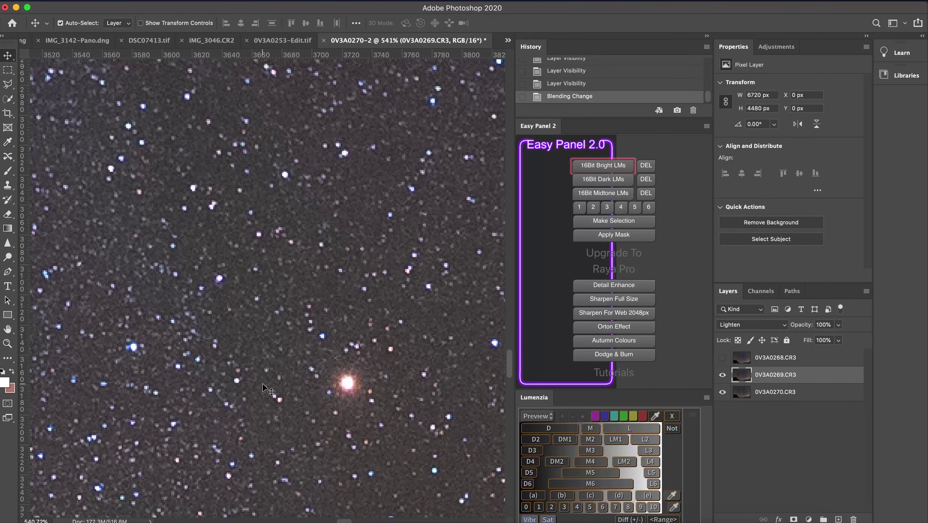
{"action": "left_click", "coordinate": [721, 375]}
{"action": "left_click", "coordinate": [722, 375]}
- Show the 0V3A0268.CR3 layer and set its blend mode to Lighten
{"action": "left_click", "coordinate": [738, 361]}
{"action": "left_click", "coordinate": [722, 357]}
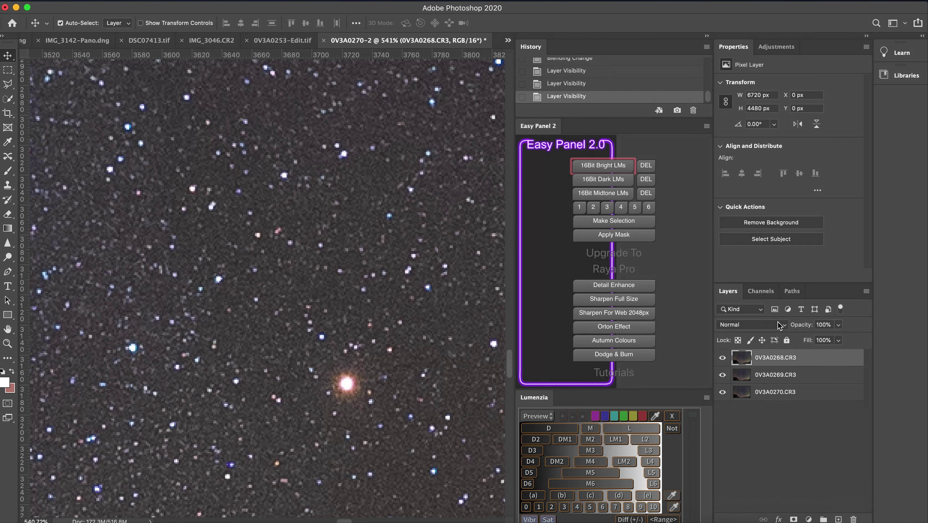
{"action": "left_click", "coordinate": [751, 325]}
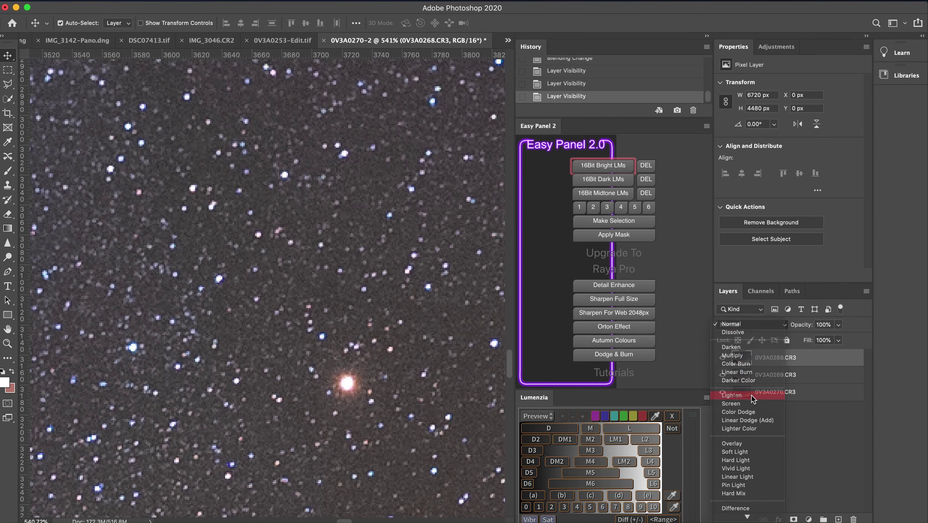
{"action": "left_click", "coordinate": [752, 396]}
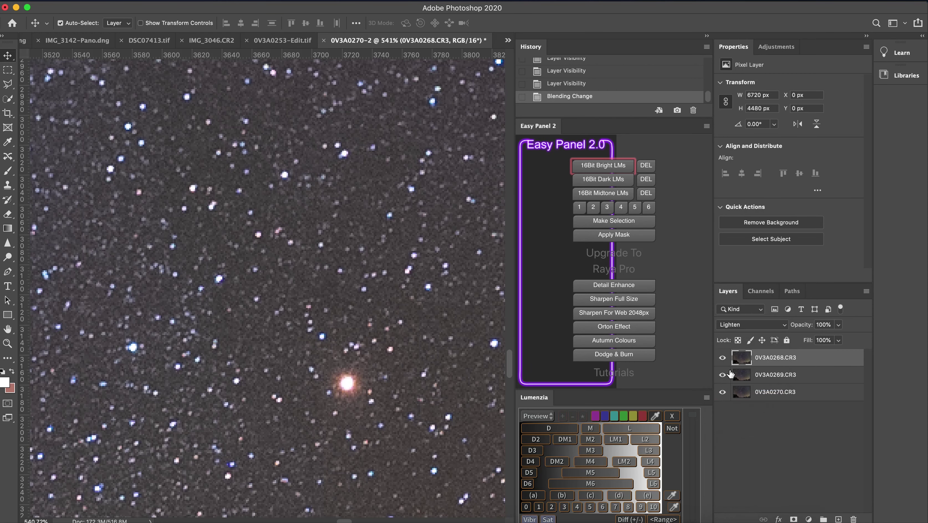
- Check the 0V3A0268.CR3 layer's star offset and shift the layer 1 px to the right with Free Transform
{"action": "left_click", "coordinate": [722, 359]}
{"action": "left_click", "coordinate": [722, 360]}
{"action": "key", "text": "super+t"}
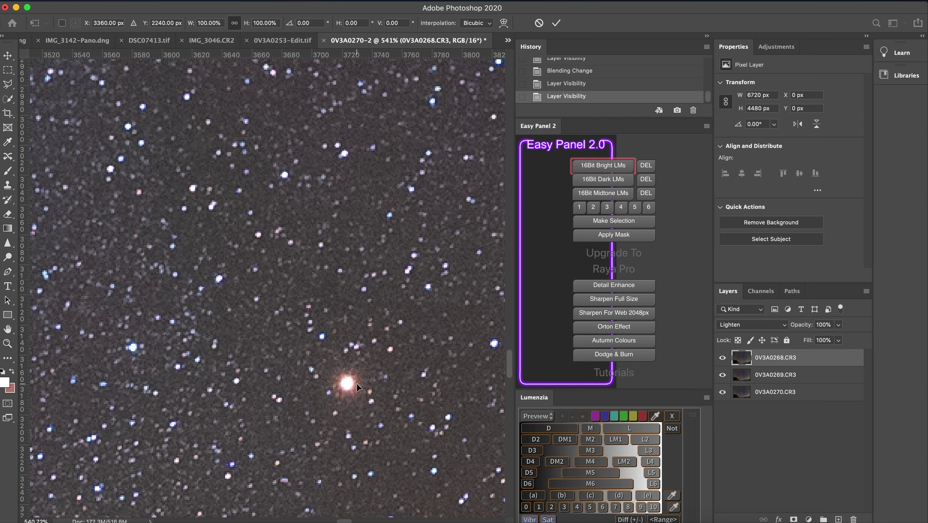
{"action": "key", "text": "Up"}
{"action": "key", "text": "Right"}
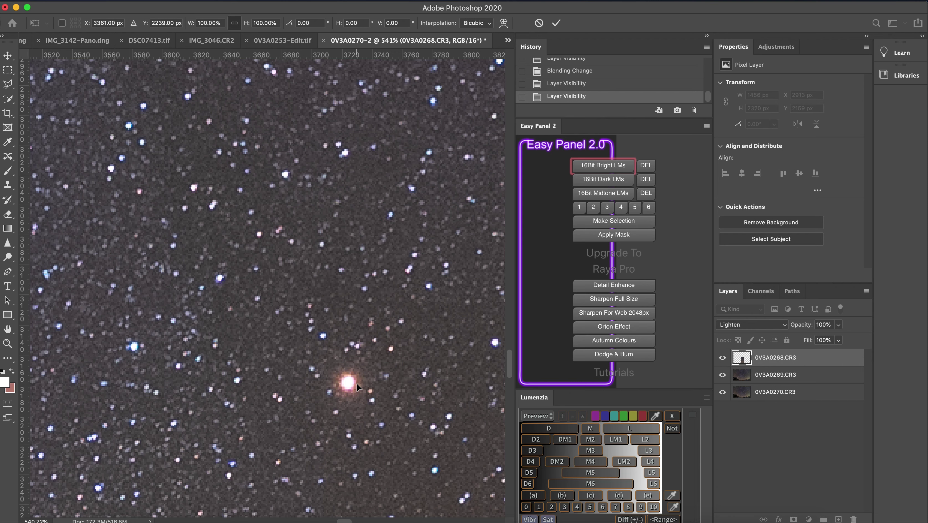
{"action": "key", "text": "Left"}
{"action": "key", "text": "Right"}
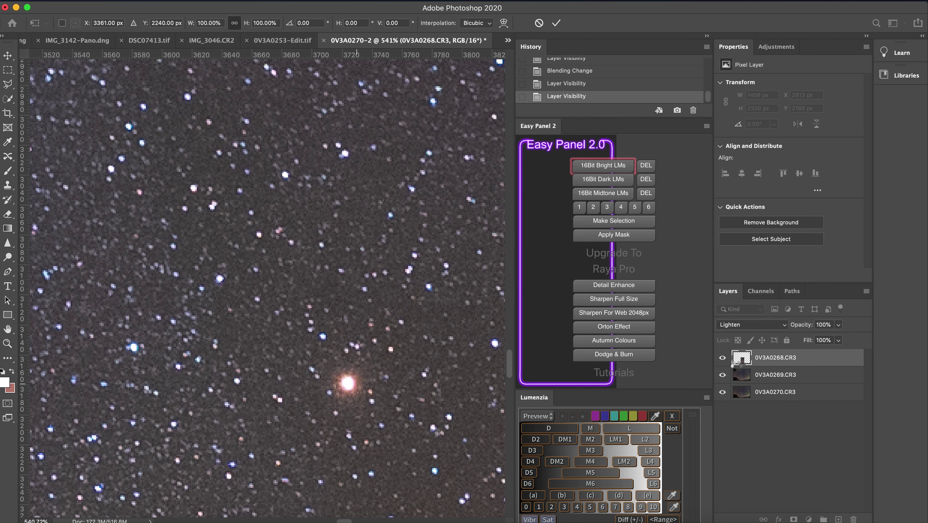
{"action": "key", "text": "Return"}
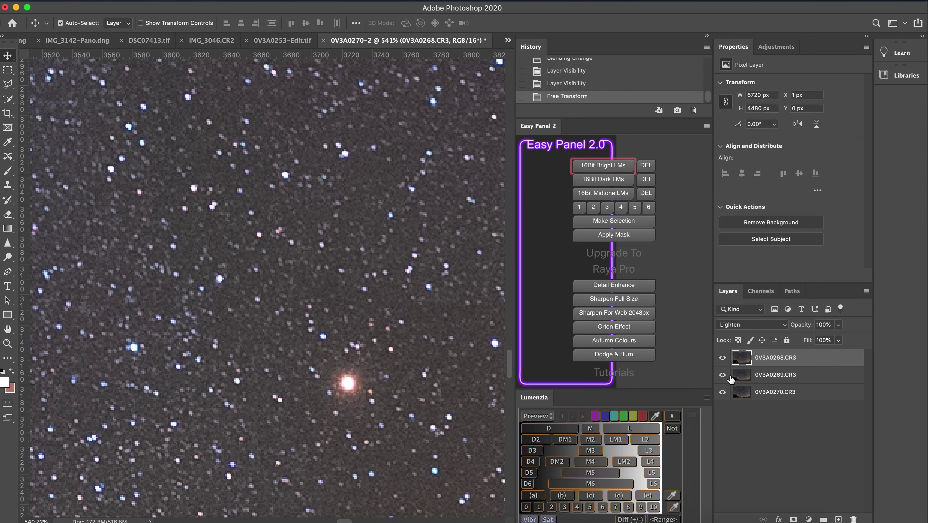
- Hide the 0V3A0269.CR3 layer and compare the stars of 0V3A0268.CR3 with the 0V3A0270.CR3 base layer
{"action": "left_click", "coordinate": [722, 358]}
{"action": "left_click", "coordinate": [722, 375]}
{"action": "left_click", "coordinate": [722, 375]}
{"action": "left_click", "coordinate": [722, 375]}
{"action": "left_click", "coordinate": [723, 359]}
{"action": "left_click", "coordinate": [723, 359]}
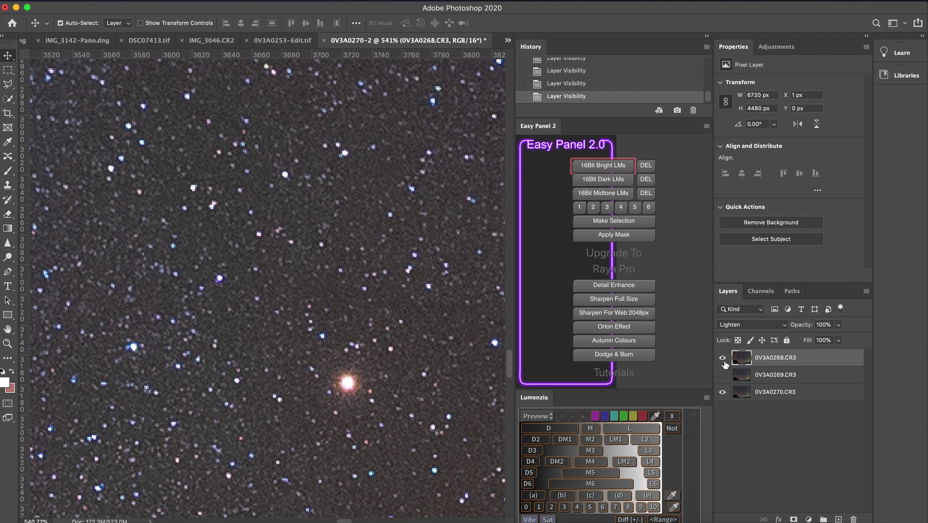
- Free Transform the 0V3A0268.CR3 layer 1 px up and 1 px left, and check its stars against the base layer
{"action": "key", "text": "super+t"}
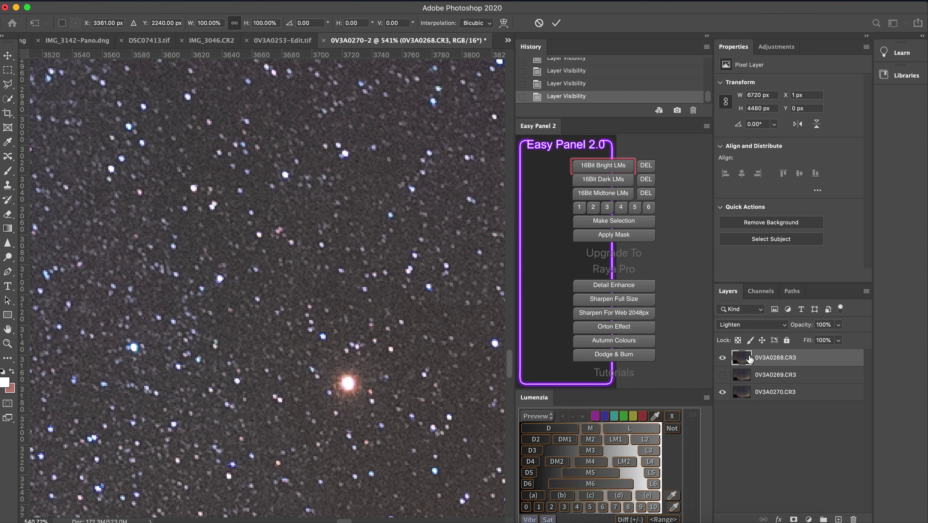
{"action": "key", "text": "Up"}
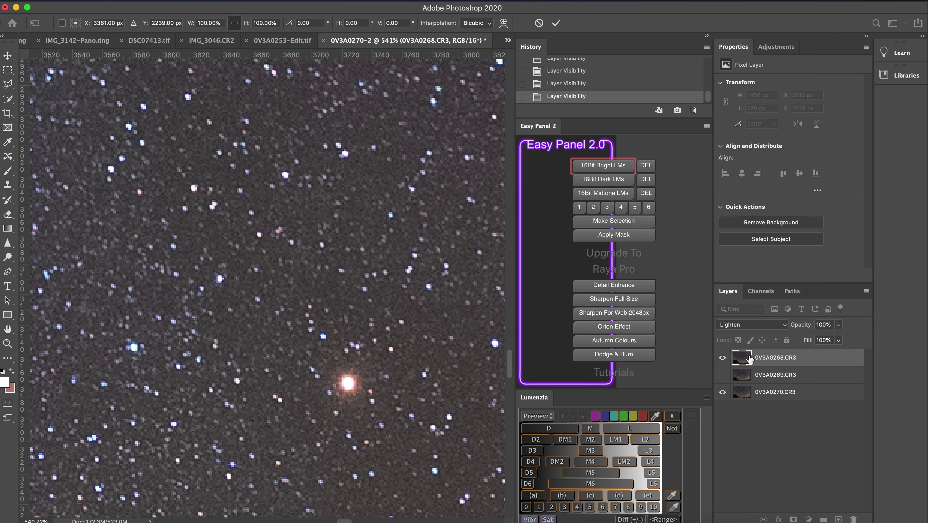
{"action": "key", "text": "Left"}
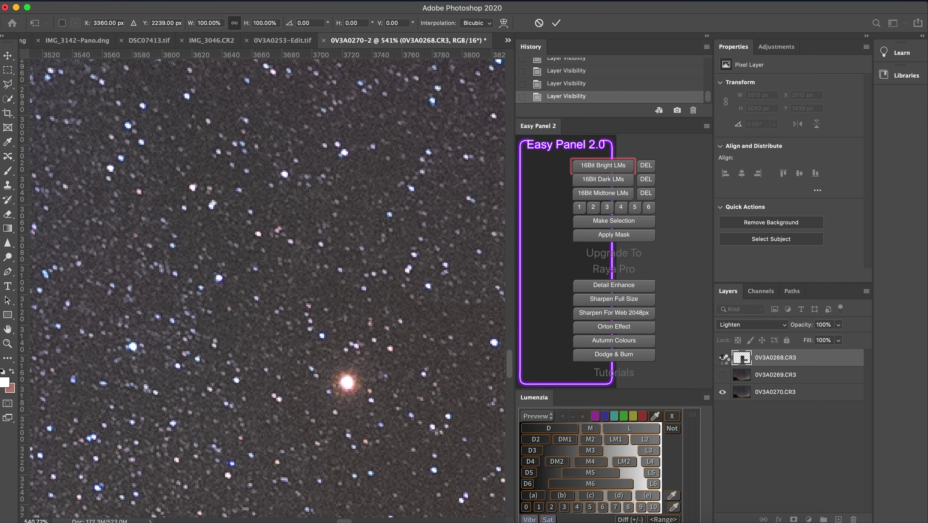
{"action": "key", "text": "Return"}
{"action": "left_click", "coordinate": [723, 358]}
{"action": "left_click", "coordinate": [722, 358]}
{"action": "left_click", "coordinate": [722, 358]}
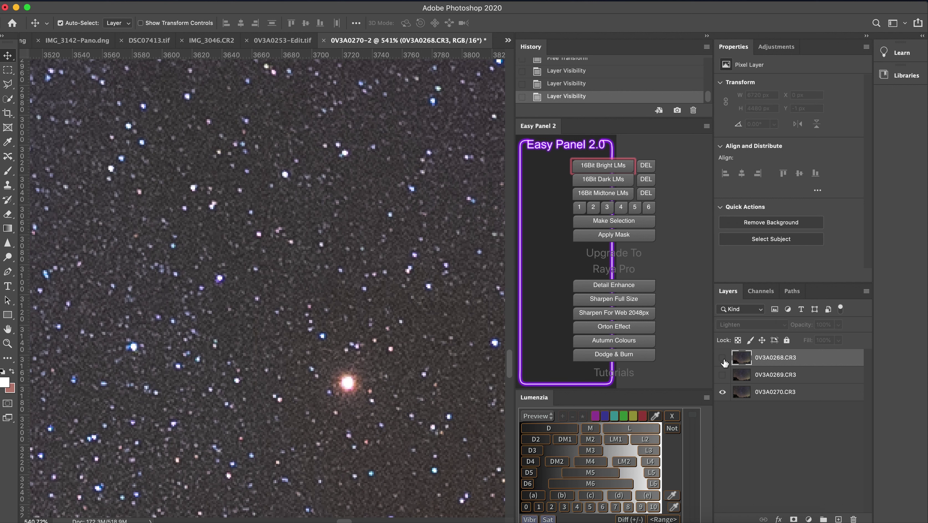
{"action": "left_click", "coordinate": [722, 358]}
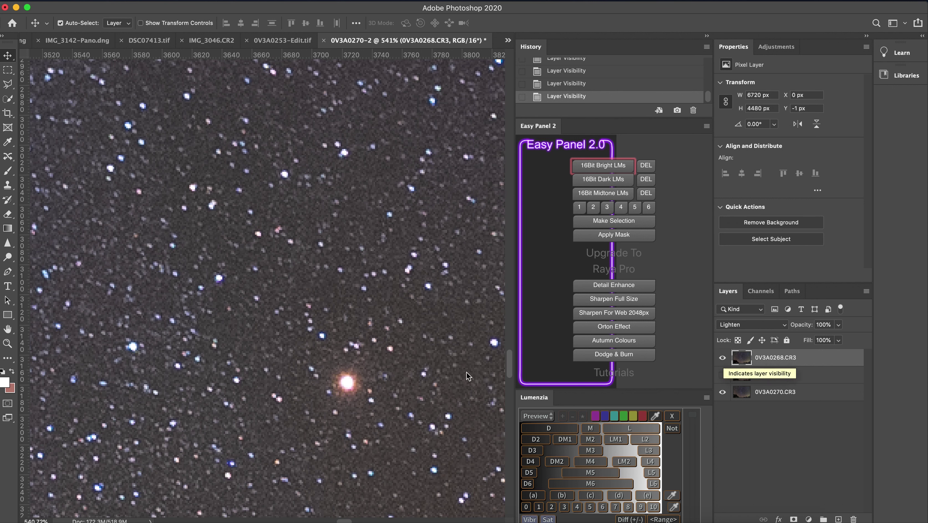
- Inspect the stars toward the image's right edge and rotate the 0V3A0268.CR3 layer by -0.01° with Free Transform
{"action": "scroll", "coordinate": [351, 372], "scroll_direction": "right", "scroll_amount": 10}
{"action": "scroll", "coordinate": [352, 377], "scroll_direction": "right", "scroll_amount": 20}
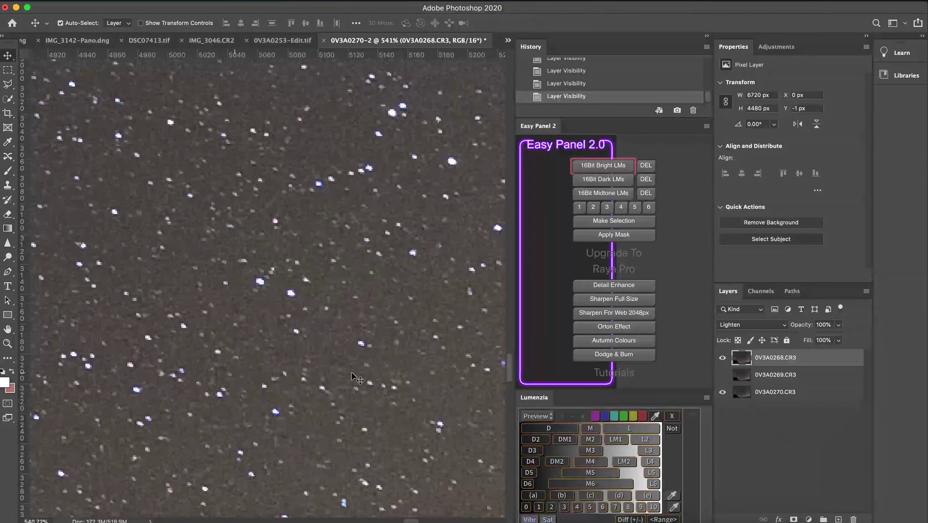
{"action": "scroll", "coordinate": [351, 373], "scroll_direction": "right", "scroll_amount": 16}
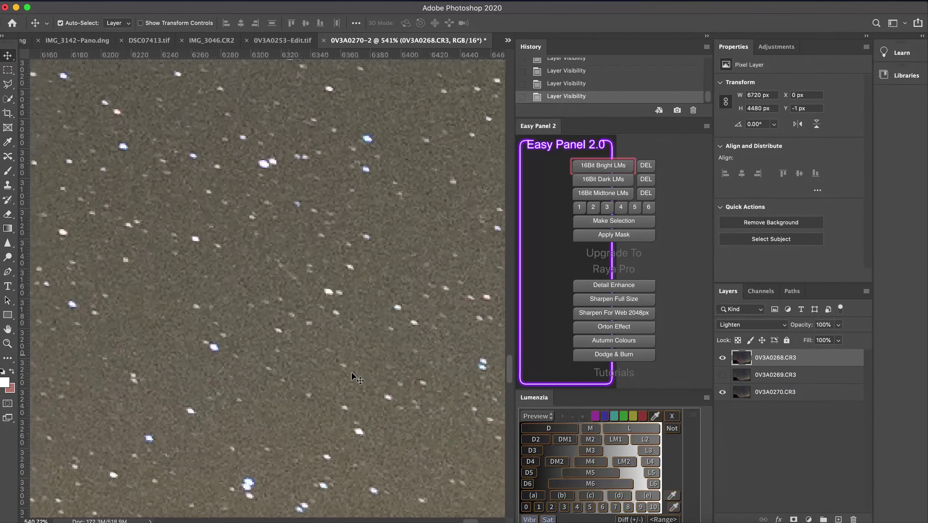
{"action": "scroll", "coordinate": [351, 377], "scroll_direction": "left", "scroll_amount": 3}
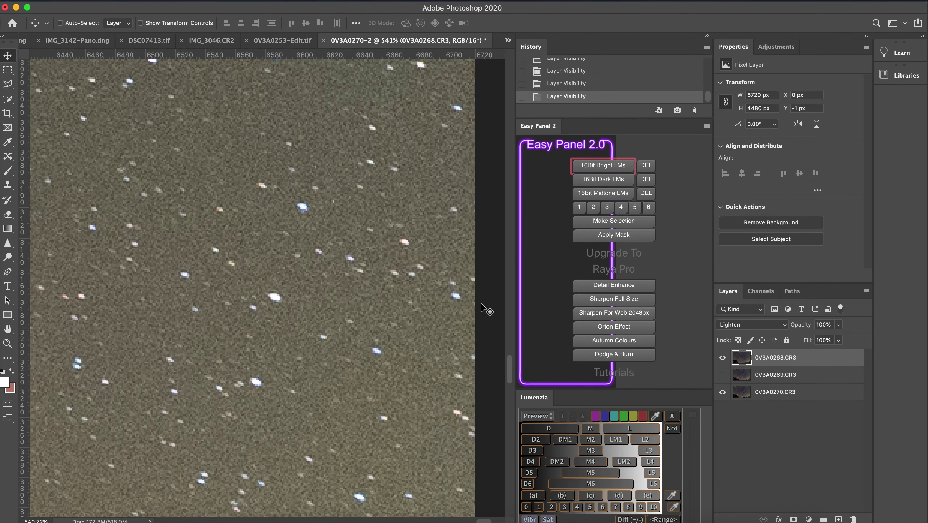
{"action": "key", "text": "super+t"}
{"action": "mouse_move", "coordinate": [488, 309]}
{"action": "left_mouse_down"}
{"action": "mouse_move", "coordinate": [491, 318]}
{"action": "mouse_move", "coordinate": [496, 310]}
{"action": "left_mouse_up"}
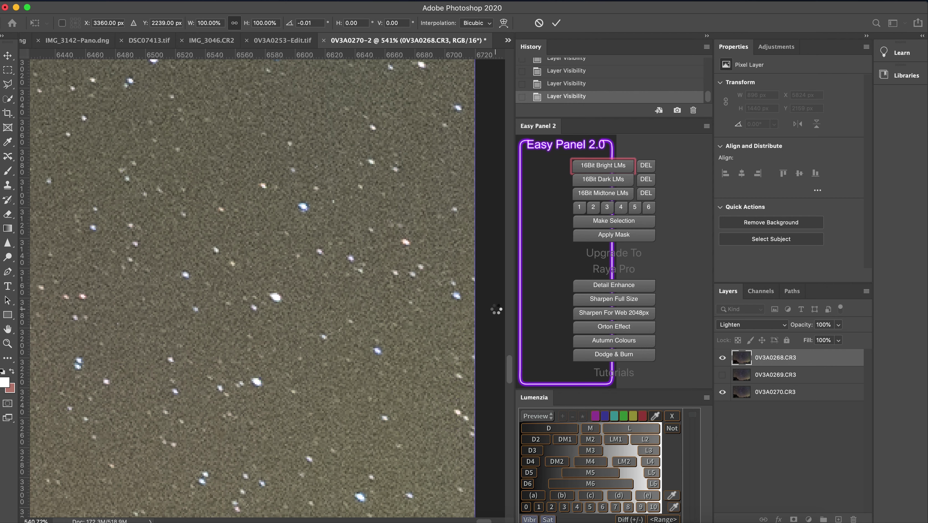
{"action": "key", "text": "Return"}
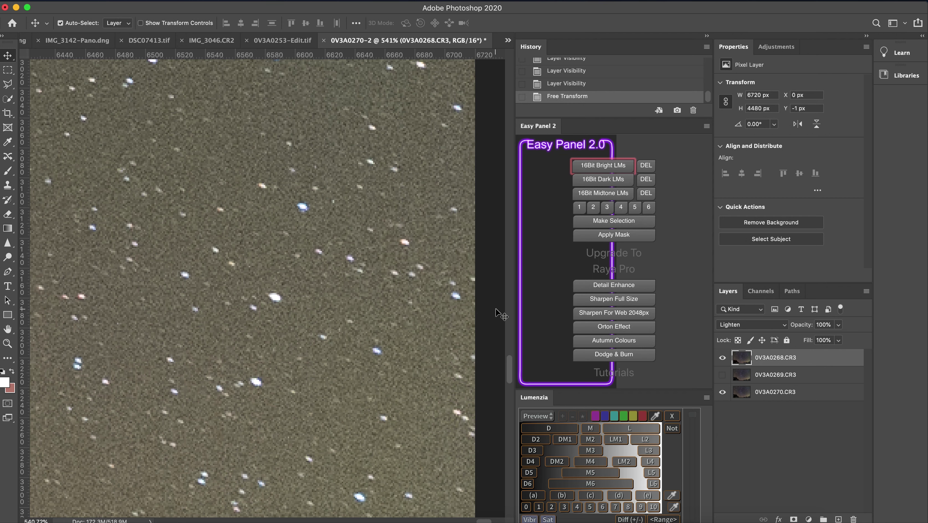
- Free Transform the 0V3A0268.CR3 layer 1 px to the right and check the star alignment toward the image centre
{"action": "key", "text": "super+t"}
{"action": "key", "text": "Right"}
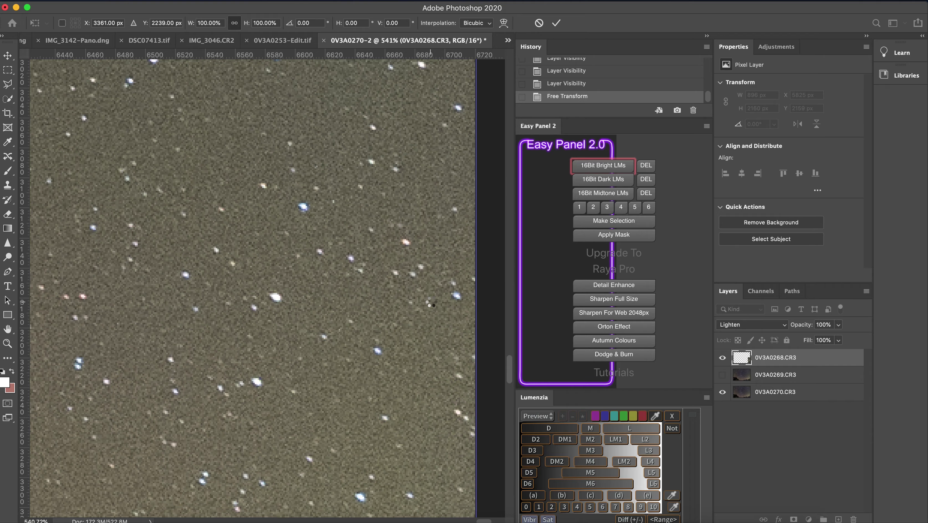
{"action": "key", "text": "Return"}
{"action": "scroll", "coordinate": [320, 350], "scroll_direction": "left", "scroll_amount": 10}
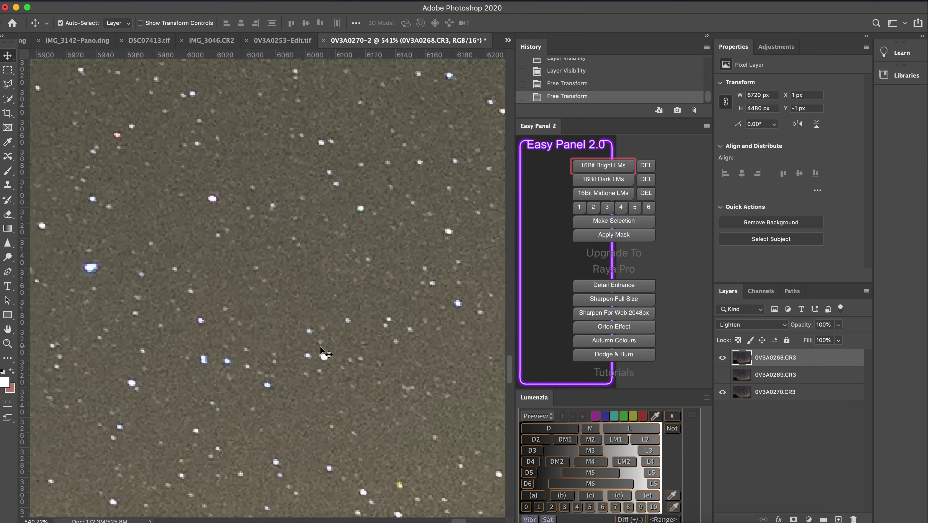
{"action": "scroll", "coordinate": [321, 346], "scroll_direction": "left", "scroll_amount": 6}
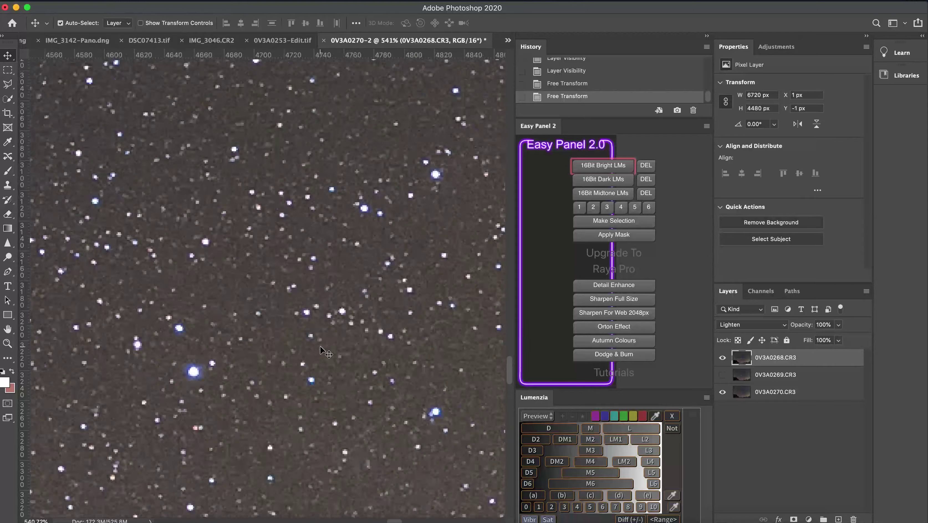
{"action": "scroll", "coordinate": [321, 350], "scroll_direction": "left", "scroll_amount": 1}
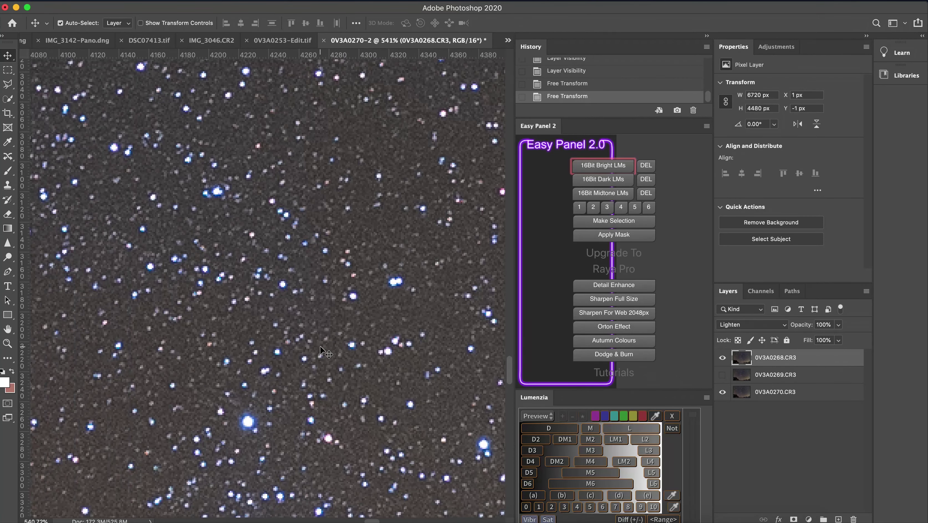
- Compare the stars with and without the 0V3A0268.CR3 layer, and make the 0V3A0269.CR3 layer visible again
{"action": "left_click", "coordinate": [722, 358]}
{"action": "left_click", "coordinate": [720, 361]}
{"action": "left_click", "coordinate": [720, 360]}
{"action": "left_click", "coordinate": [720, 360]}
{"action": "left_click", "coordinate": [720, 360]}
{"action": "left_click", "coordinate": [720, 361]}
{"action": "left_click", "coordinate": [722, 375]}
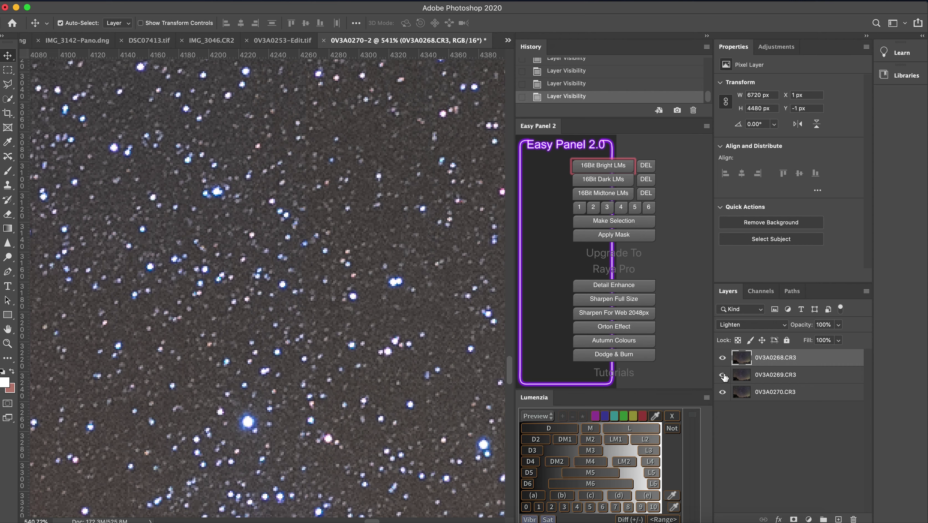
- Convert the three sky layers, 0V3A0268.CR3, 0V3A0269.CR3 and 0V3A0270.CR3, into a single smart object
{"action": "left_click", "coordinate": [780, 394], "text": "shift"}
{"action": "right_click", "coordinate": [786, 380]}
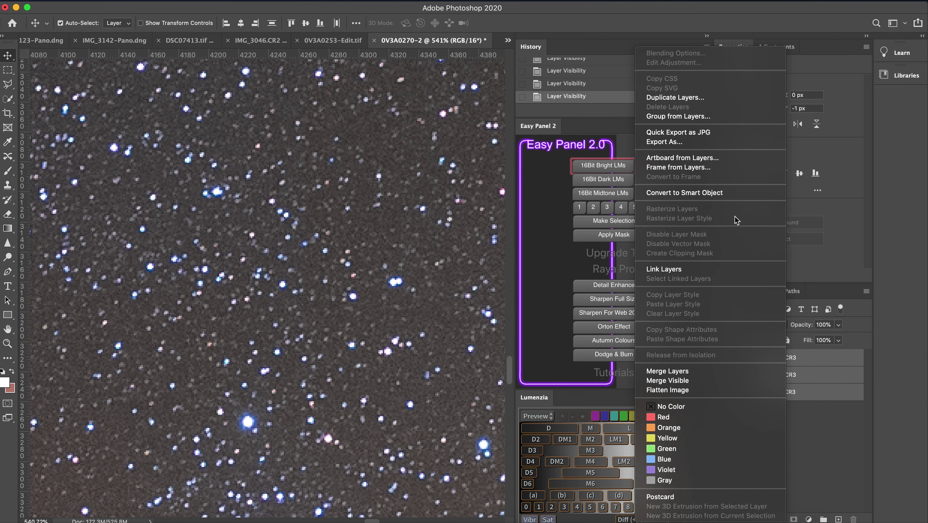
{"action": "left_click", "coordinate": [735, 193]}
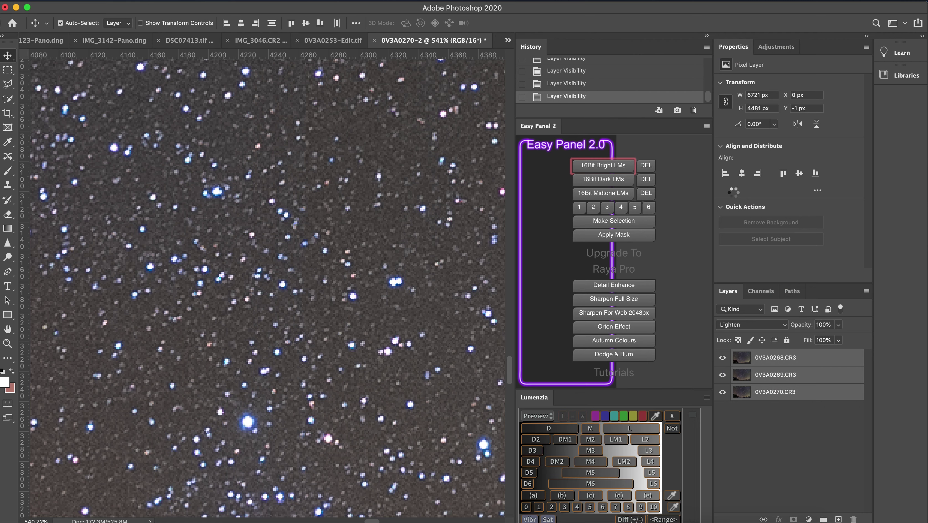
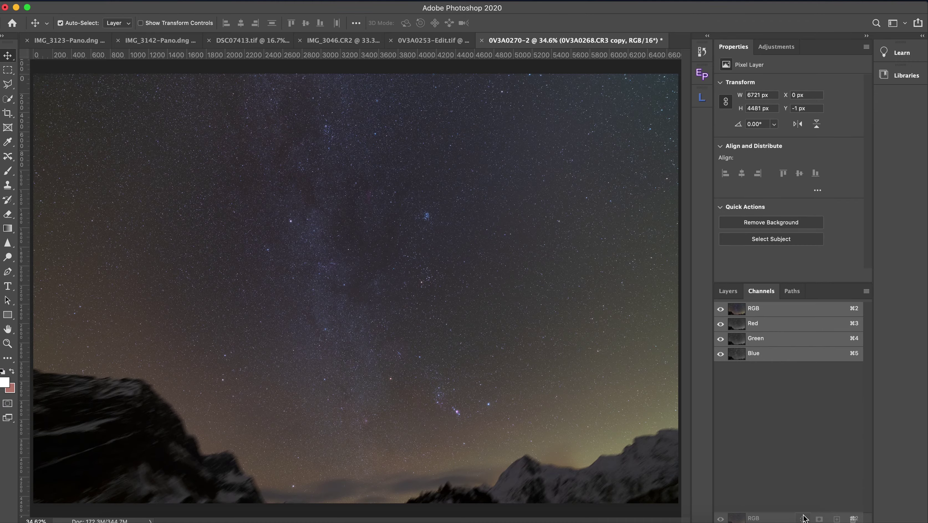
- Expand the star selection and feather it with a radius of 0.5 pixels
{"action": "left_click", "coordinate": [229, 0]}
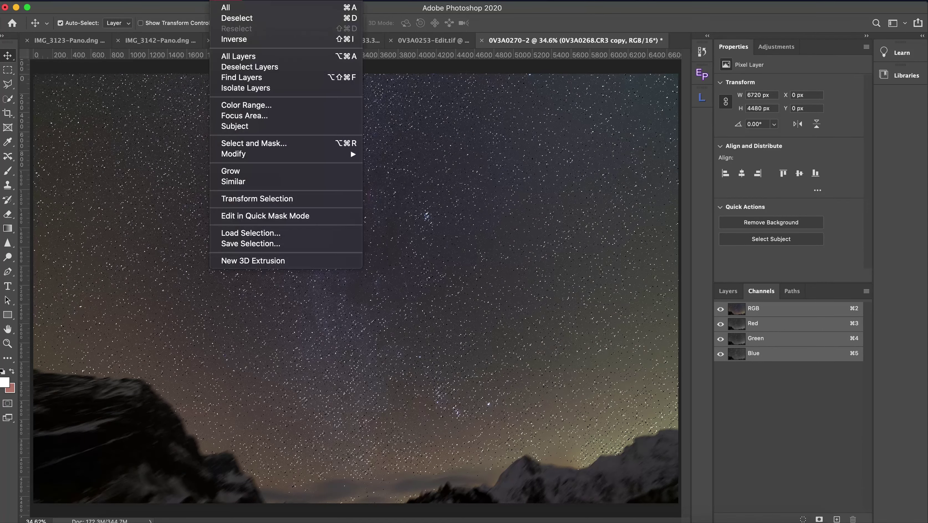
{"action": "mouse_move", "coordinate": [290, 158]}
{"action": "left_click", "coordinate": [406, 173]}
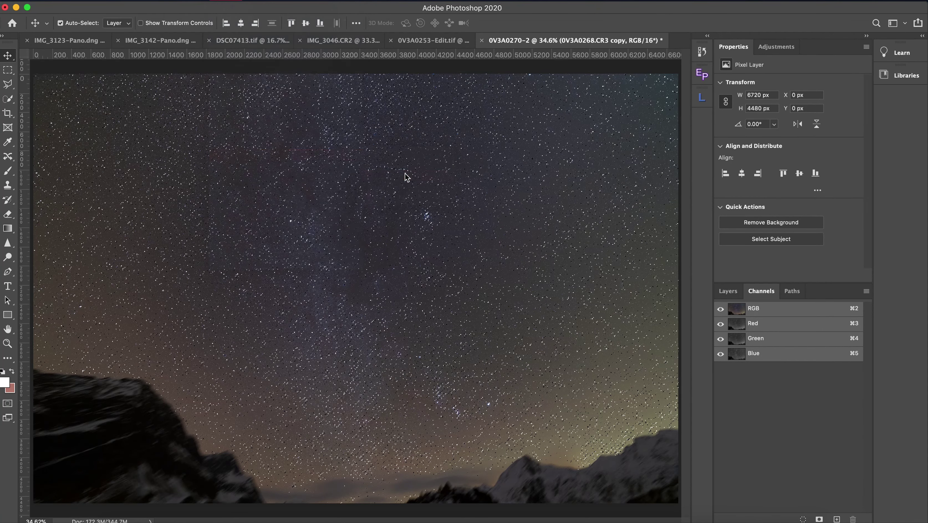
{"action": "left_click", "coordinate": [521, 241]}
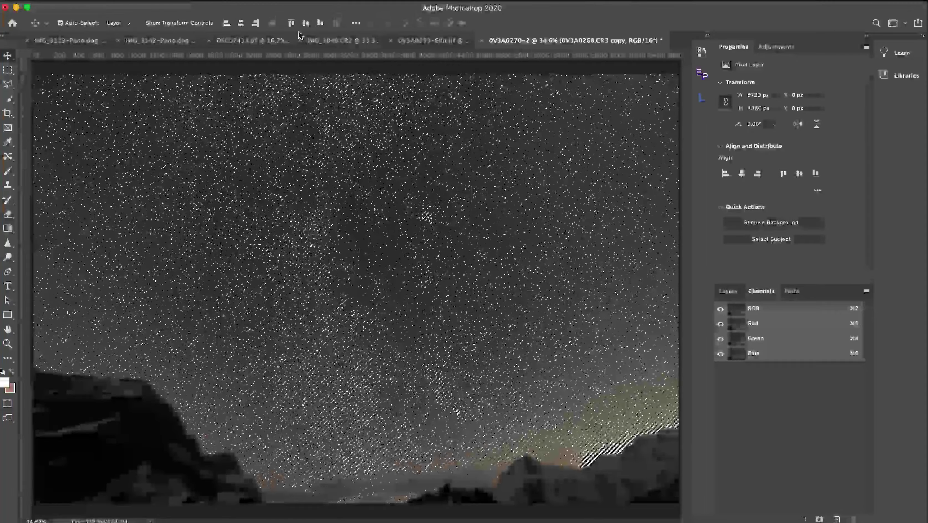
{"action": "left_click", "coordinate": [229, 0]}
{"action": "mouse_move", "coordinate": [306, 155]}
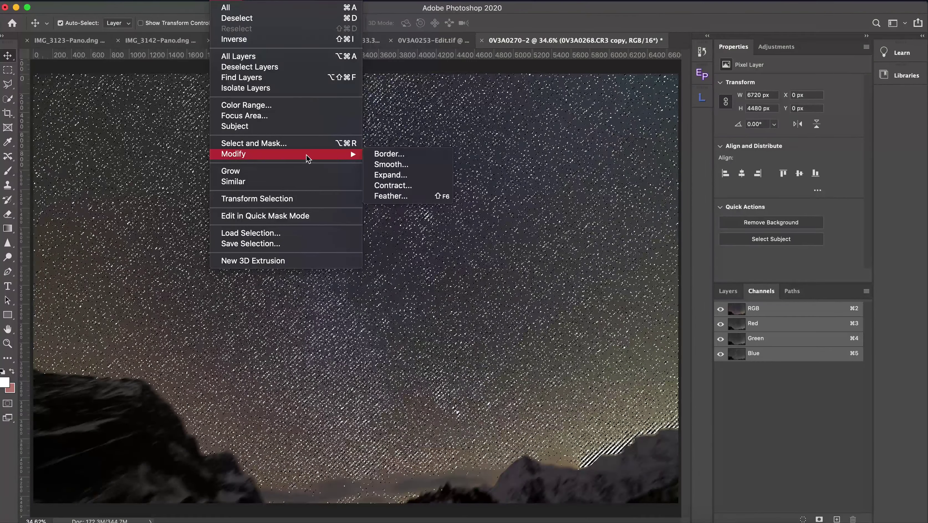
{"action": "left_click", "coordinate": [394, 196]}
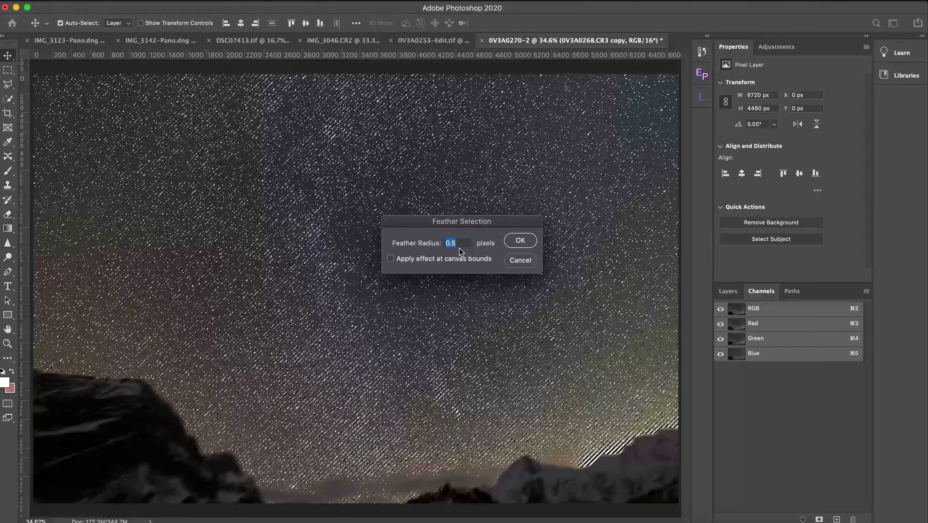
{"action": "left_click", "coordinate": [520, 240]}
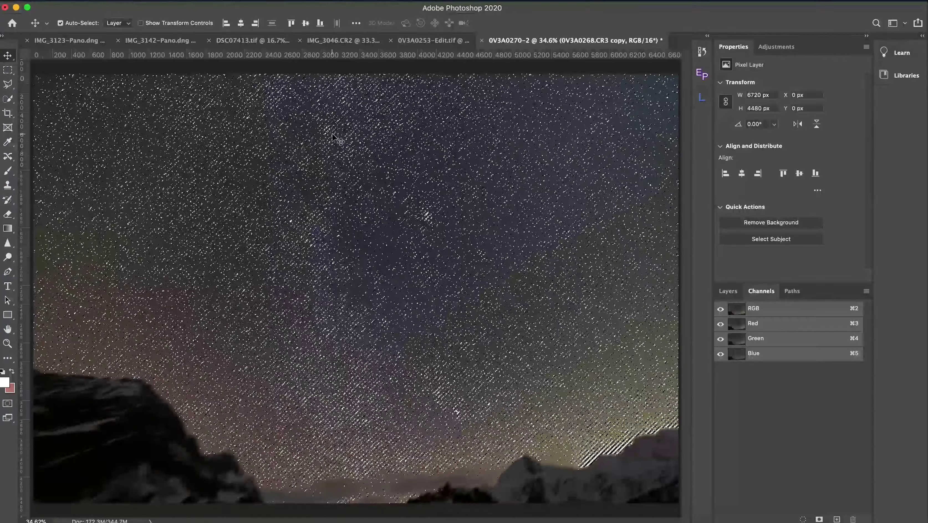
- Shrink the selected stars with the Minimum filter at a 0.4 pixel radius preserving roundness, and deselect
{"action": "left_click", "coordinate": [253, 0]}
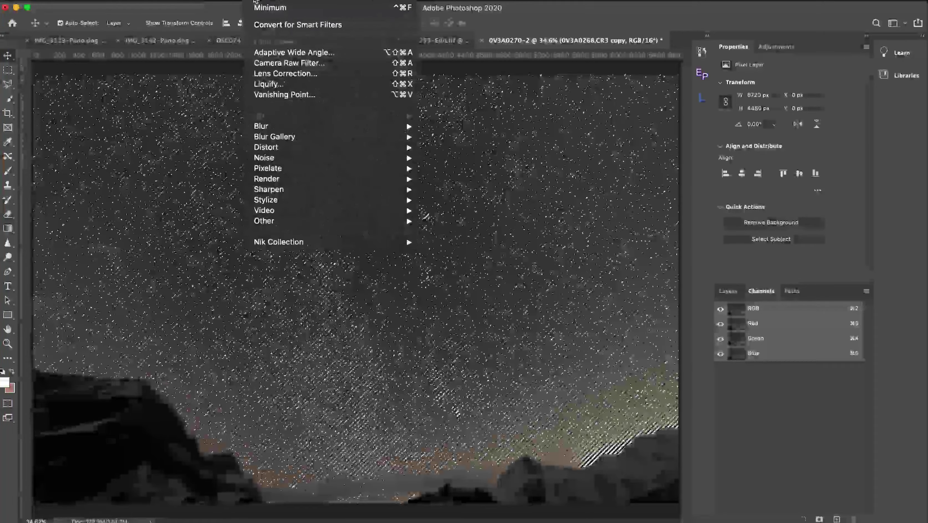
{"action": "mouse_move", "coordinate": [327, 221]}
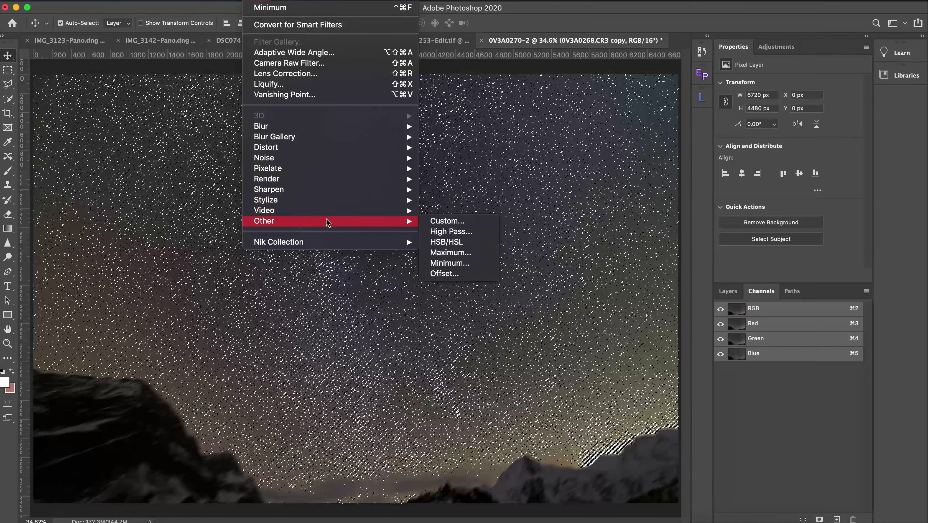
{"action": "left_click", "coordinate": [455, 263]}
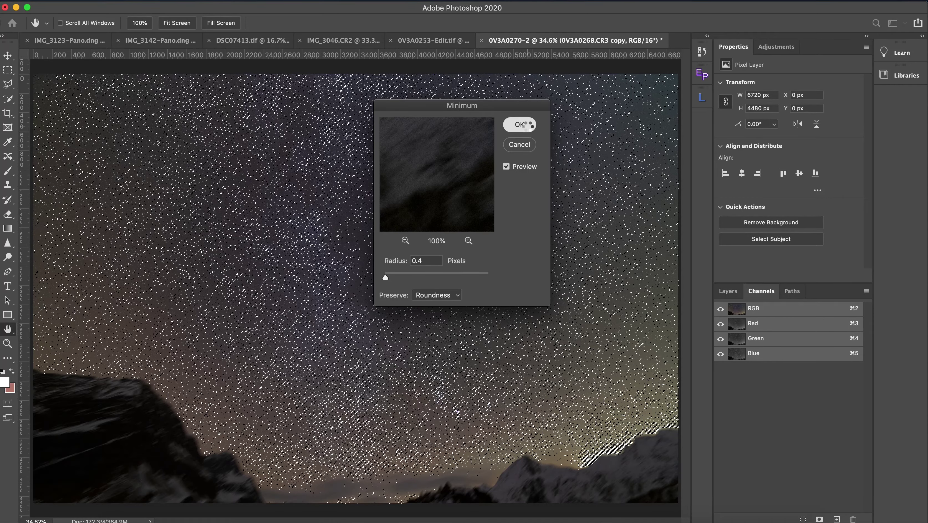
{"action": "key", "text": "Return"}
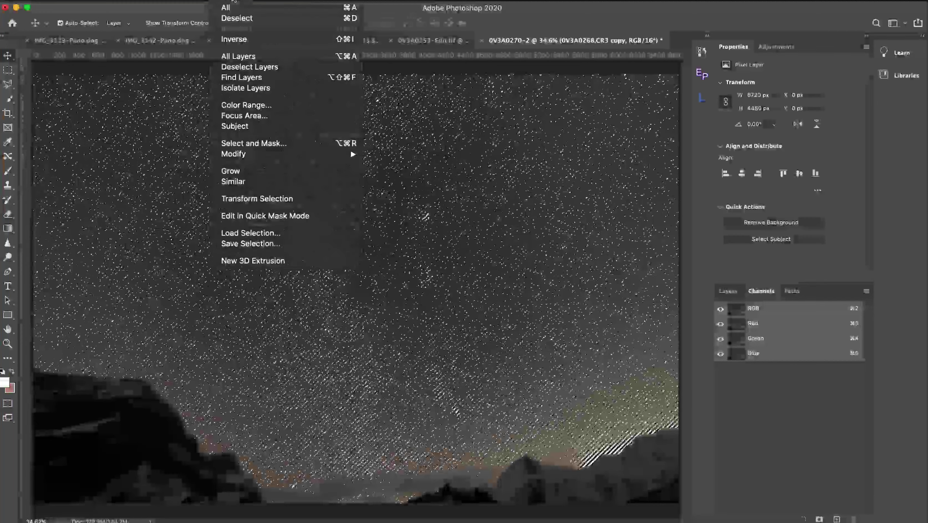
{"action": "left_click", "coordinate": [237, 18]}
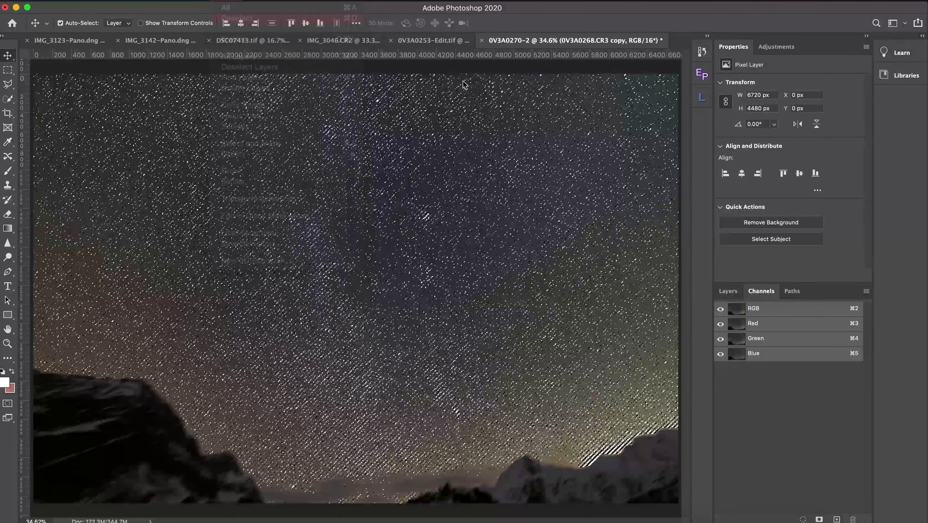
- Compare the sky with and without the star-reduced 0V3A0268.CR3 copy layer
{"action": "left_click", "coordinate": [731, 292]}
{"action": "left_click", "coordinate": [723, 361]}
{"action": "left_click", "coordinate": [722, 358]}
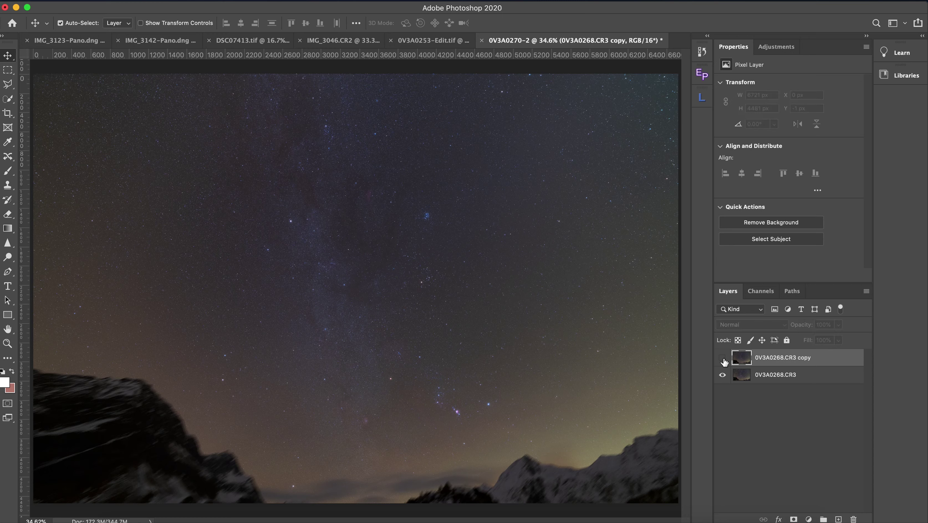
{"action": "left_click", "coordinate": [723, 360]}
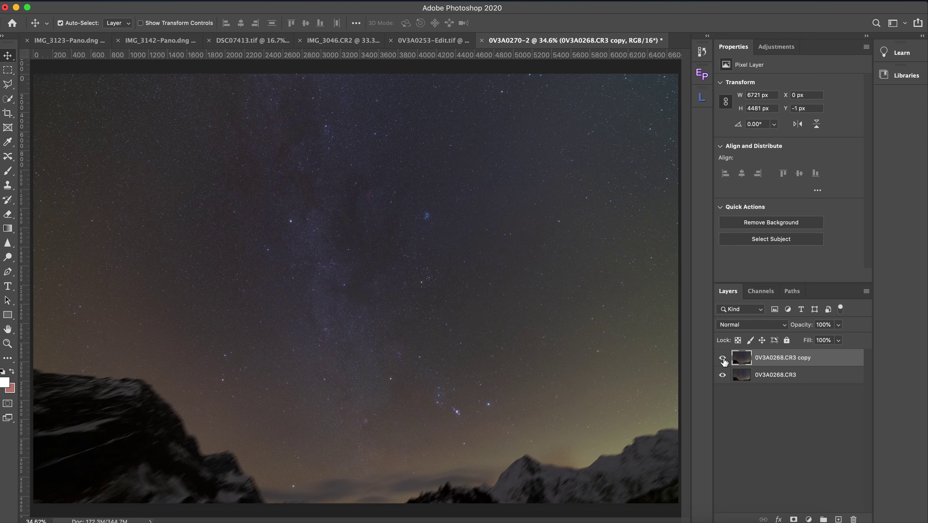
{"action": "left_click", "coordinate": [722, 359]}
{"action": "left_click", "coordinate": [723, 359]}
- Add a Curves adjustment that raises the highlights and anchors the shadows at input 43, output 42
{"action": "left_click", "coordinate": [779, 47]}
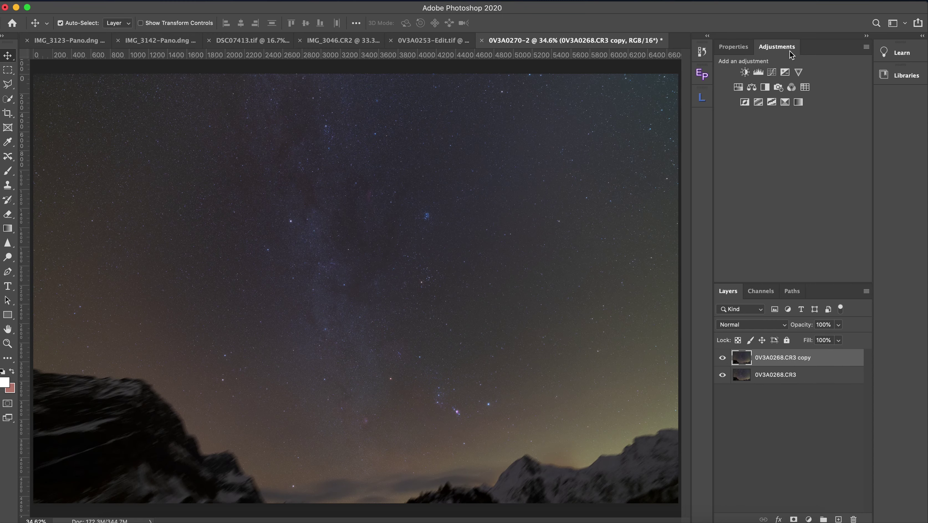
{"action": "left_click", "coordinate": [772, 72]}
{"action": "left_click_drag", "start_coordinate": [820, 146], "coordinate": [813, 139]}
{"action": "left_click", "coordinate": [762, 200]}
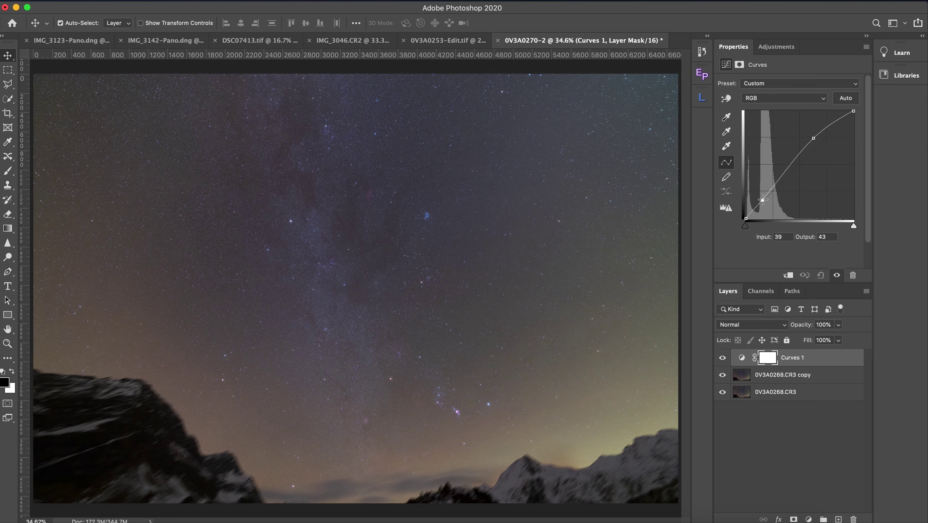
{"action": "left_click_drag", "start_coordinate": [762, 200], "coordinate": [764, 200]}
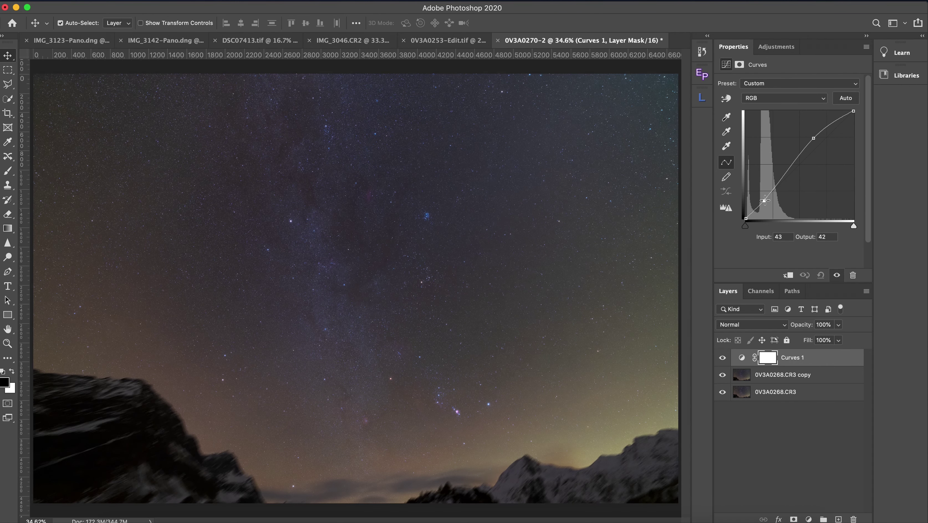
- Duplicate the Curves adjustment layer four times to build up the sky's contrast
{"action": "left_click_drag", "start_coordinate": [809, 360], "coordinate": [838, 519]}
{"action": "left_click_drag", "start_coordinate": [845, 361], "coordinate": [838, 519]}
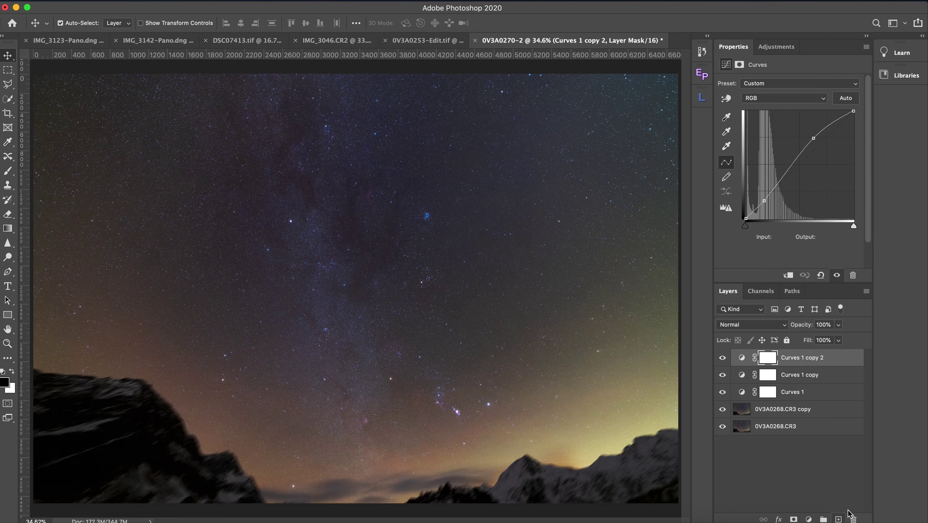
{"action": "left_click_drag", "start_coordinate": [822, 361], "coordinate": [838, 519]}
{"action": "left_click_drag", "start_coordinate": [791, 359], "coordinate": [839, 517]}
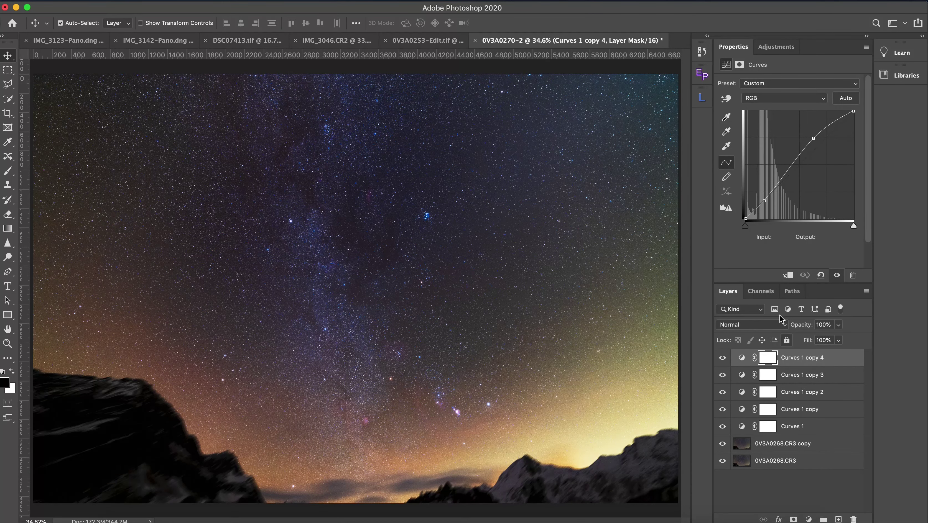
- Try the Luminosity blend mode on the topmost Curves copy
{"action": "left_click", "coordinate": [782, 326]}
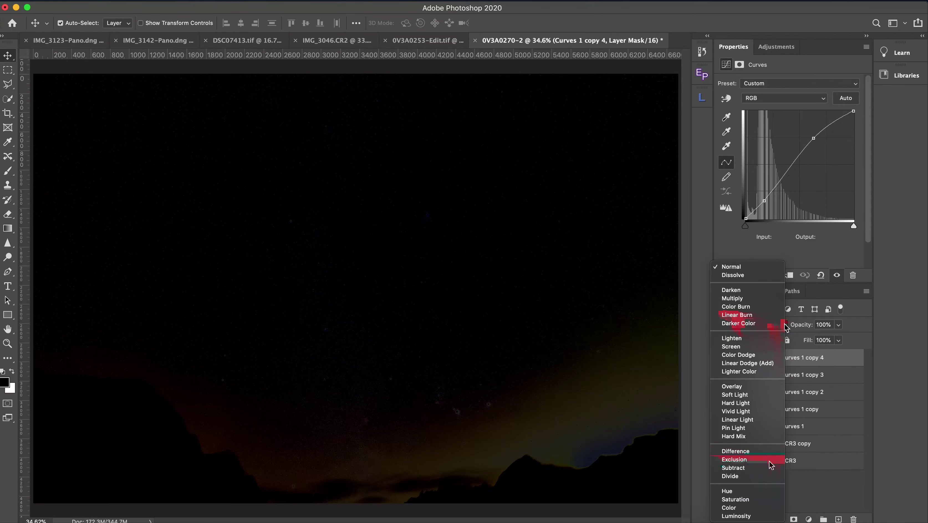
{"action": "key", "text": "Escape"}
{"action": "key", "text": "shift+alt+y"}
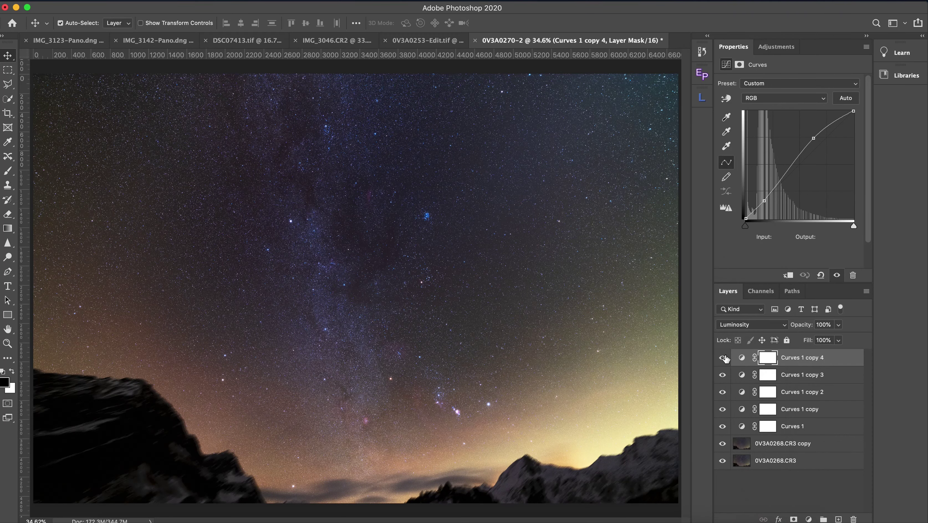
- Compare the image with and without the topmost Curves copy, and delete that layer
{"action": "left_click", "coordinate": [721, 358]}
{"action": "left_click", "coordinate": [721, 358]}
{"action": "left_click", "coordinate": [723, 358]}
{"action": "left_click", "coordinate": [722, 358]}
{"action": "left_click", "coordinate": [722, 358]}
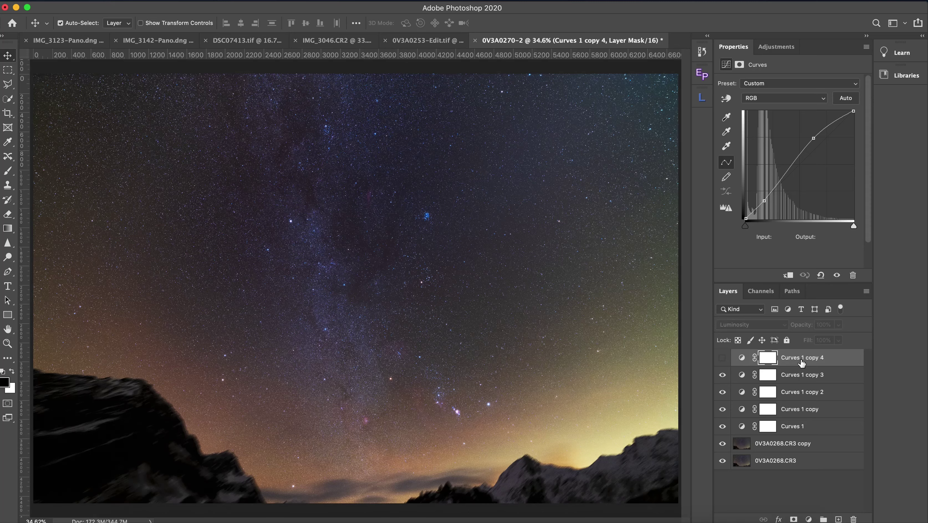
{"action": "left_click_drag", "start_coordinate": [801, 363], "coordinate": [852, 519]}
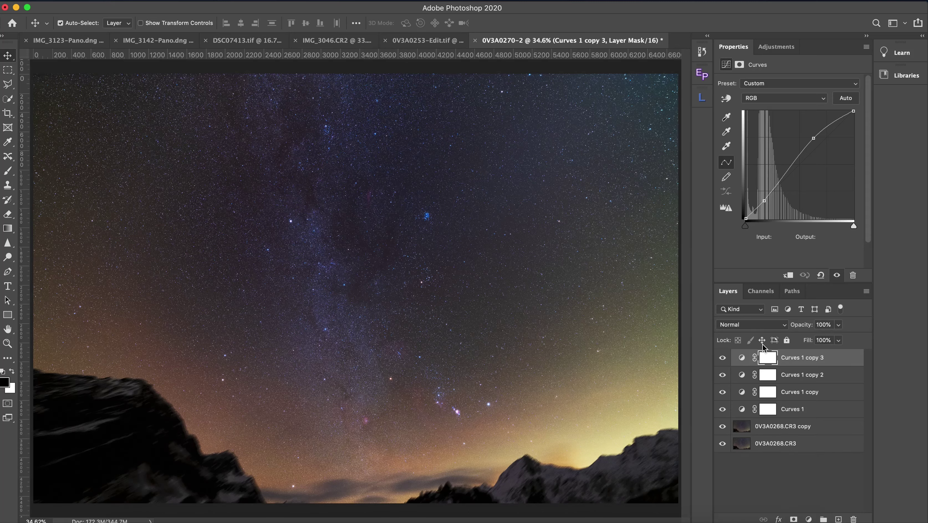
- Stamp the visible result into a new layer, hide the Curves layers and 0V3A0268.CR3 copy, and compare it with the original exposure
{"action": "left_click", "coordinate": [723, 358]}
{"action": "left_click", "coordinate": [723, 359]}
{"action": "key", "text": "ctrl"}
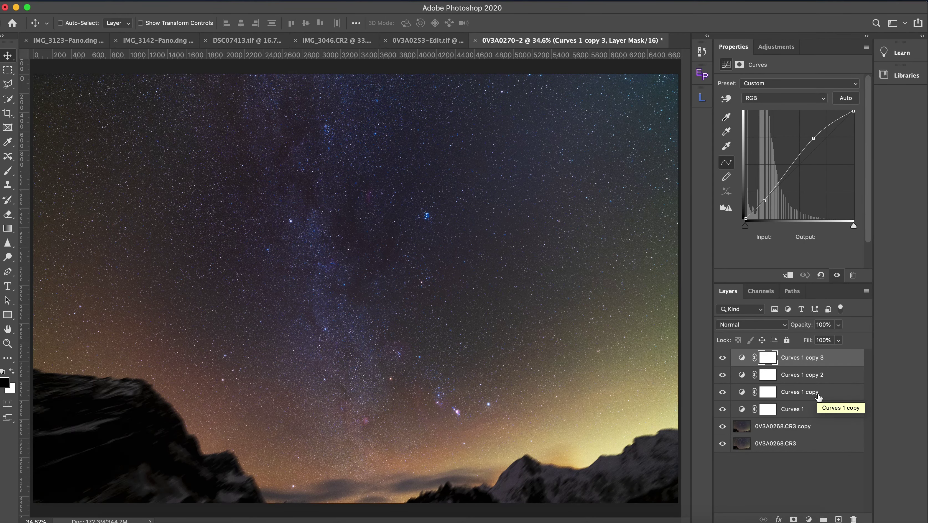
{"action": "key", "text": "super+alt+shift+e"}
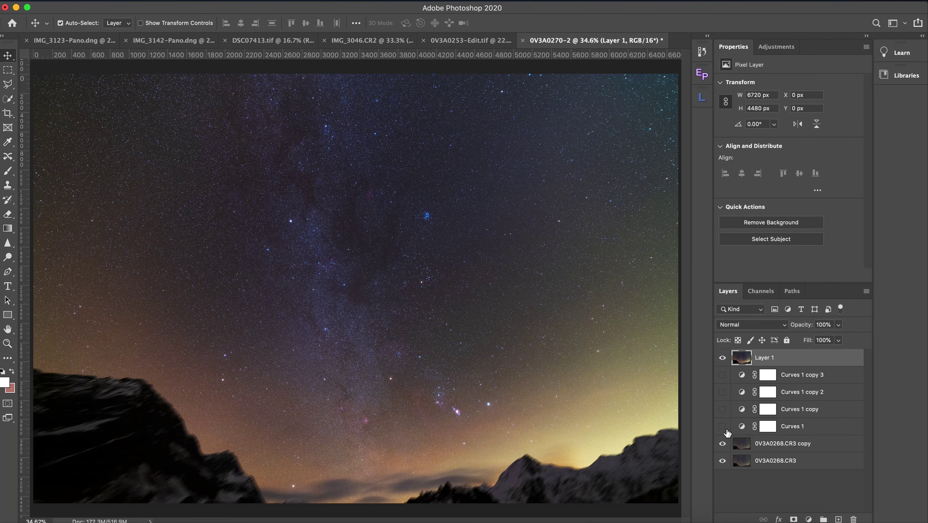
{"action": "left_click", "coordinate": [721, 358]}
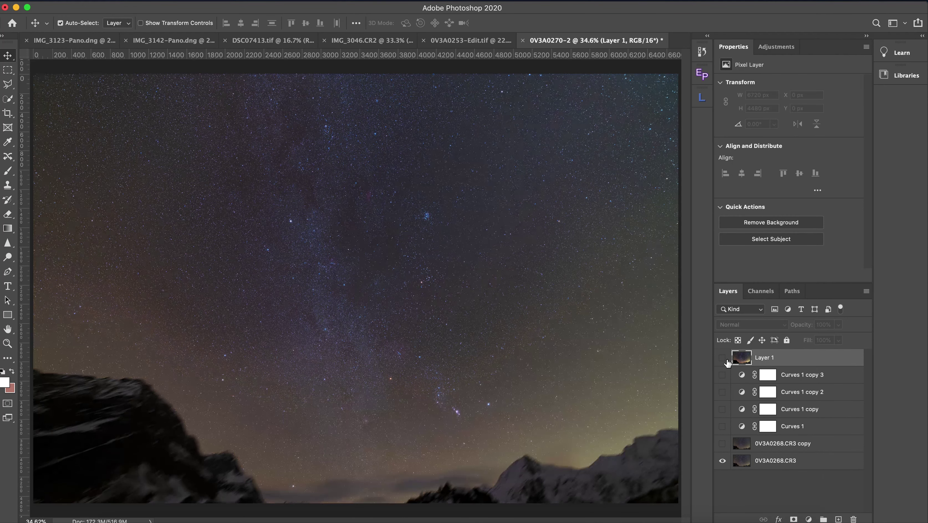
{"action": "left_click", "coordinate": [722, 358]}
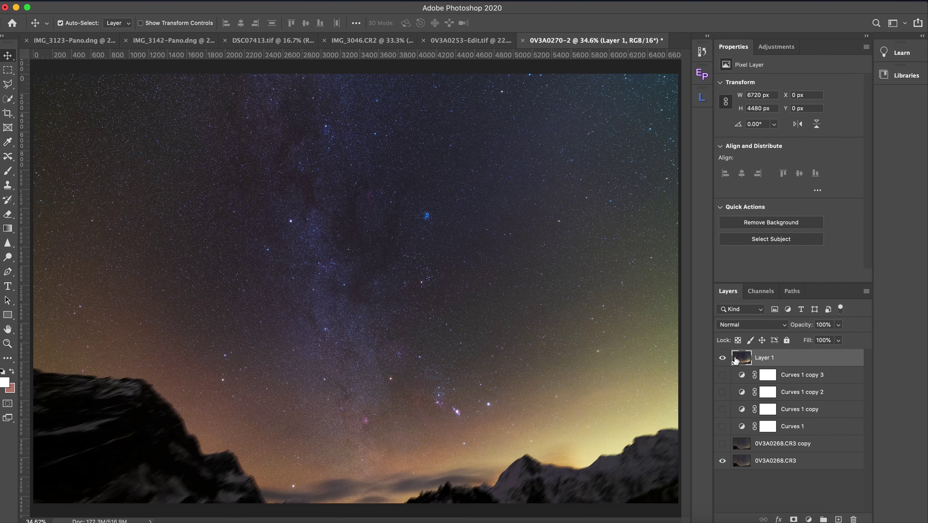
- Add a Color Balance adjustment nudging the midtones slightly toward red and blue, and stamp the visible result into a new layer
{"action": "left_click", "coordinate": [772, 52]}
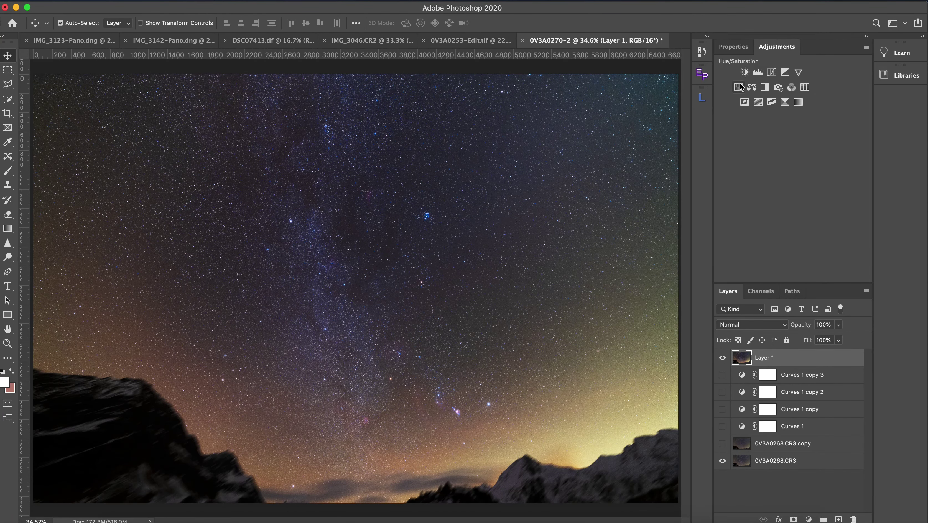
{"action": "left_click", "coordinate": [753, 87]}
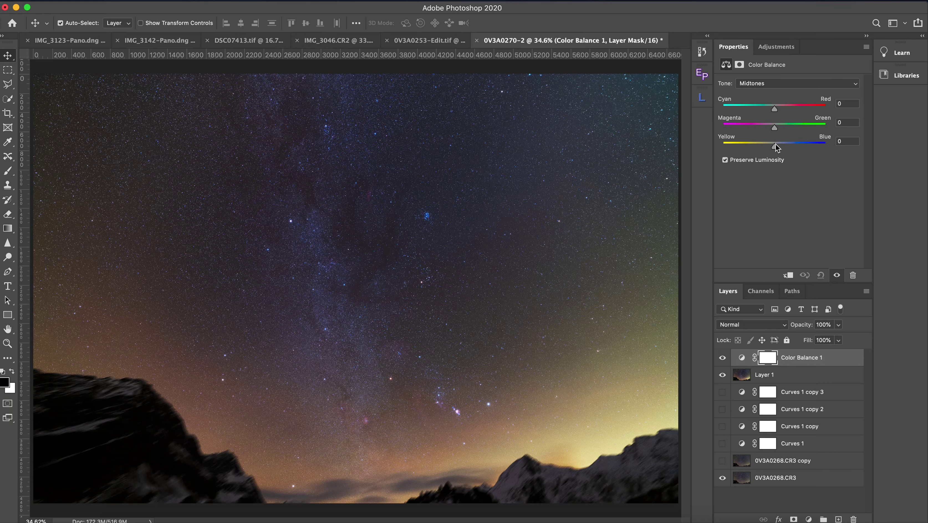
{"action": "left_click_drag", "start_coordinate": [778, 143], "coordinate": [779, 143]}
{"action": "left_click_drag", "start_coordinate": [774, 109], "coordinate": [776, 110]}
{"action": "left_click_drag", "start_coordinate": [771, 112], "coordinate": [775, 112]}
{"action": "left_click", "coordinate": [723, 360]}
{"action": "left_click", "coordinate": [724, 359]}
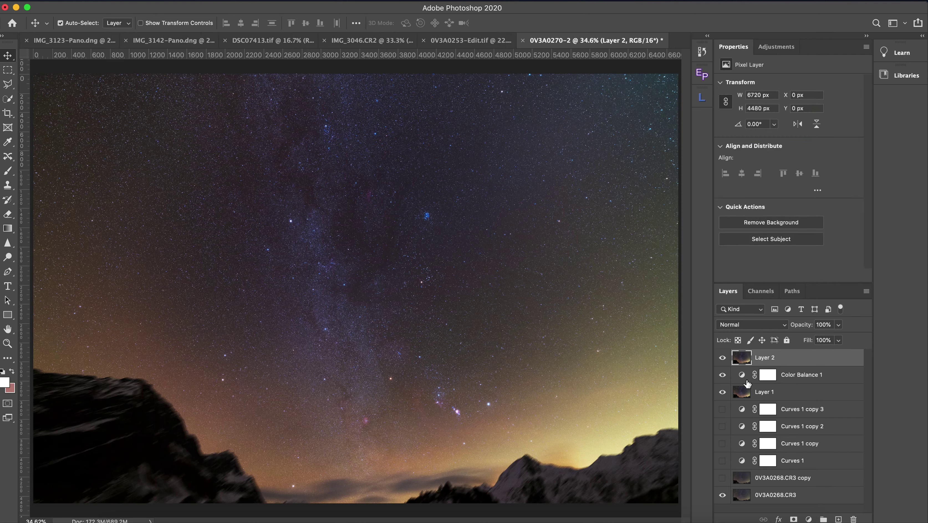
- Hide the Color Balance layer and dodge the Milky Way and nebula highlights on Layer 2 with a soft 1400 px brush
{"action": "left_click", "coordinate": [722, 375]}
{"action": "left_click_drag", "start_coordinate": [7, 257], "coordinate": [56, 257]}
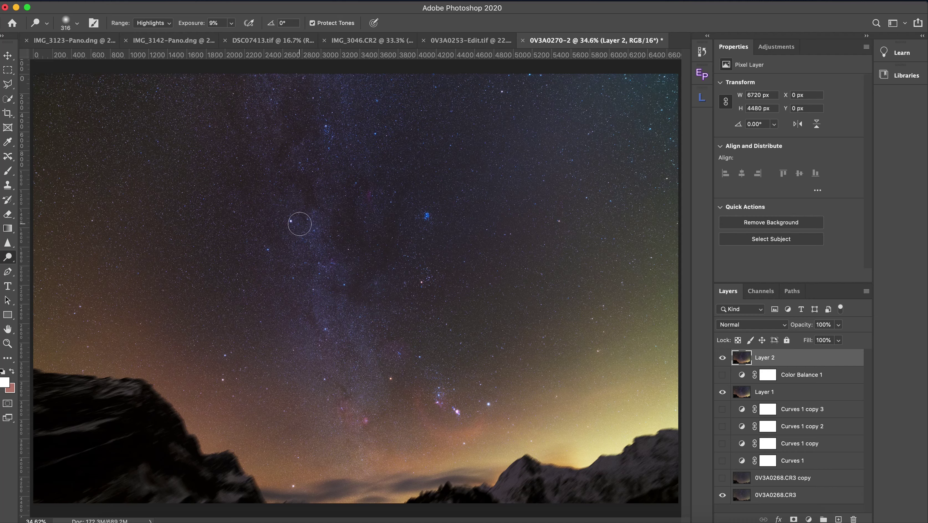
{"action": "right_click", "coordinate": [421, 312]}
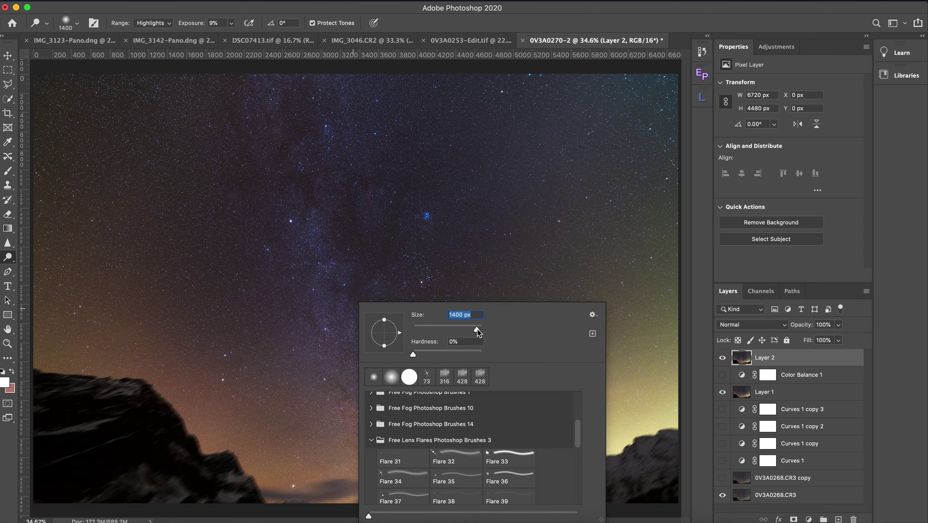
{"action": "left_click", "coordinate": [317, 227]}
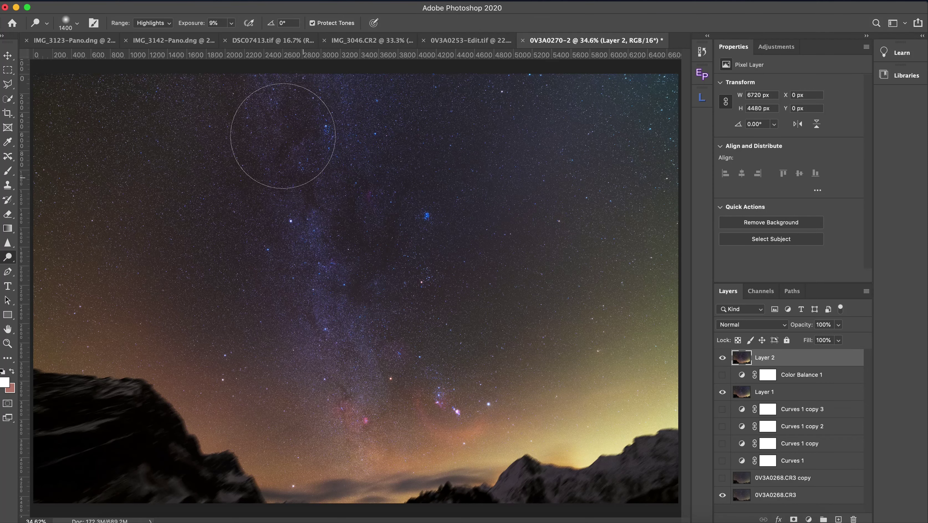
- Compare the sky with and without the dodging on Layer 2
{"action": "left_click", "coordinate": [722, 357]}
{"action": "left_click", "coordinate": [722, 357]}
{"action": "left_click", "coordinate": [722, 357]}
{"action": "left_click", "coordinate": [722, 358]}
{"action": "left_click", "coordinate": [722, 358]}
{"action": "left_click", "coordinate": [722, 357]}
- Set the Dodge range to Midtones, and burn the shadows around the Milky Way with a 2120 px brush at 5% exposure
{"action": "left_click", "coordinate": [169, 23]}
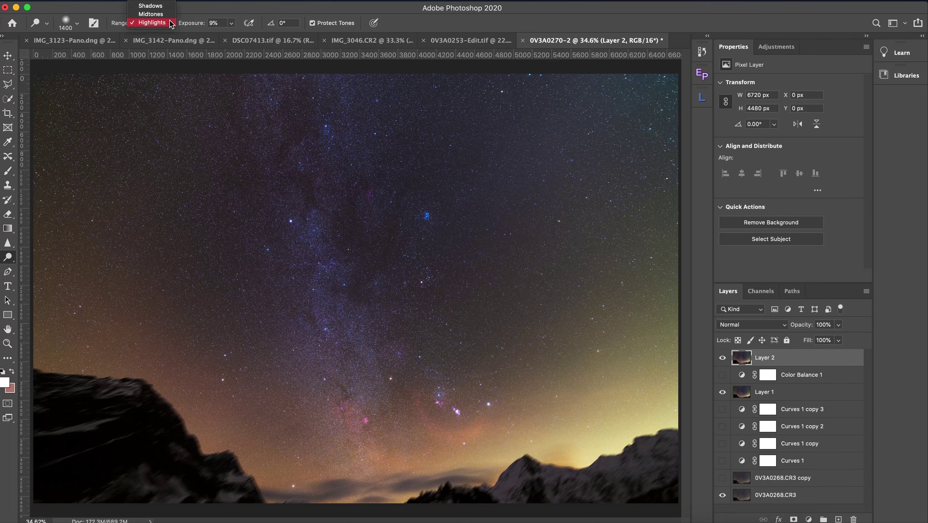
{"action": "left_click", "coordinate": [150, 14]}
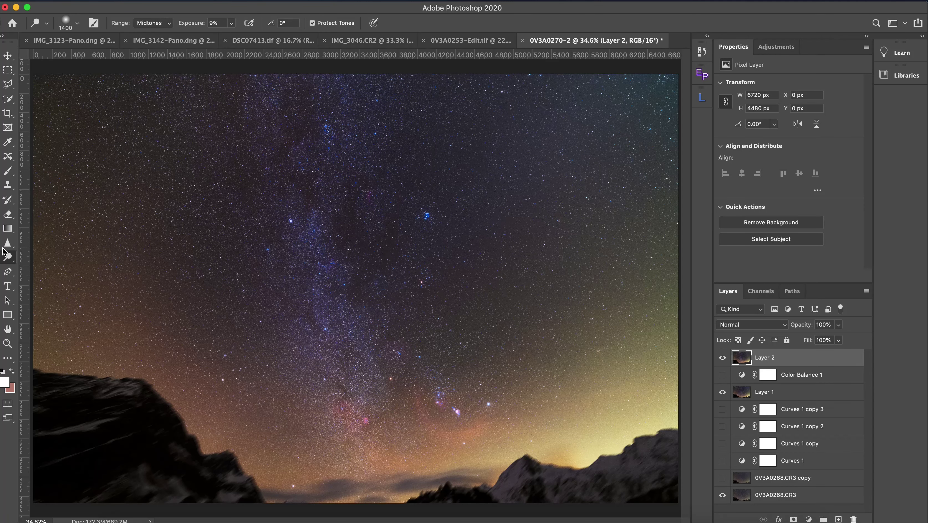
{"action": "right_click", "coordinate": [12, 254]}
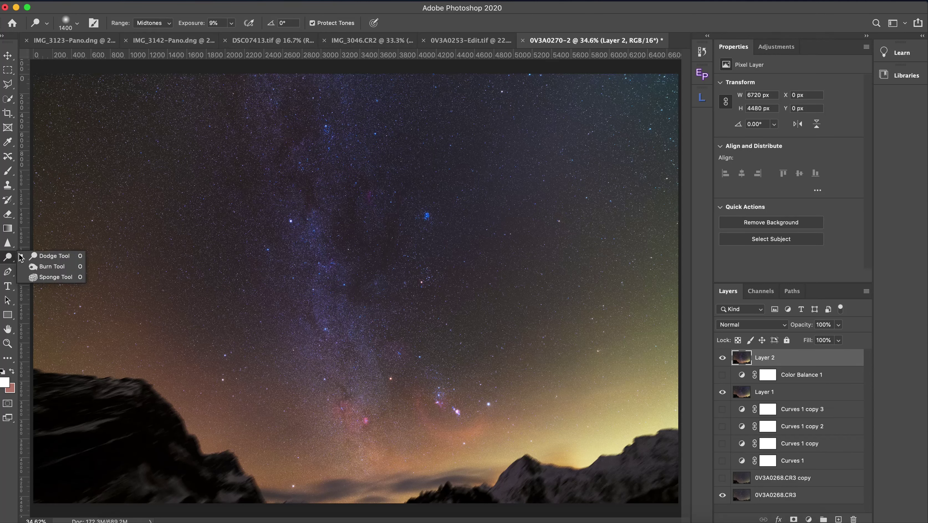
{"action": "left_click", "coordinate": [55, 267]}
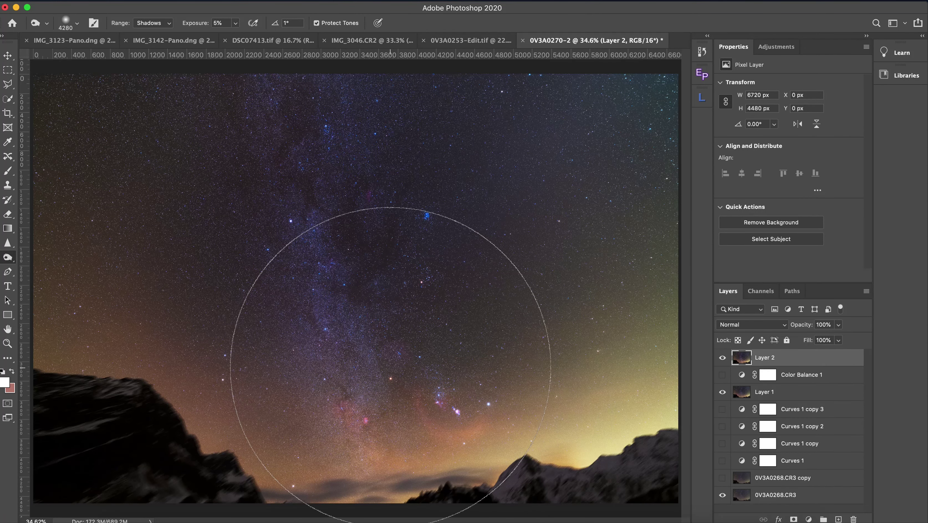
{"action": "right_click", "coordinate": [391, 368]}
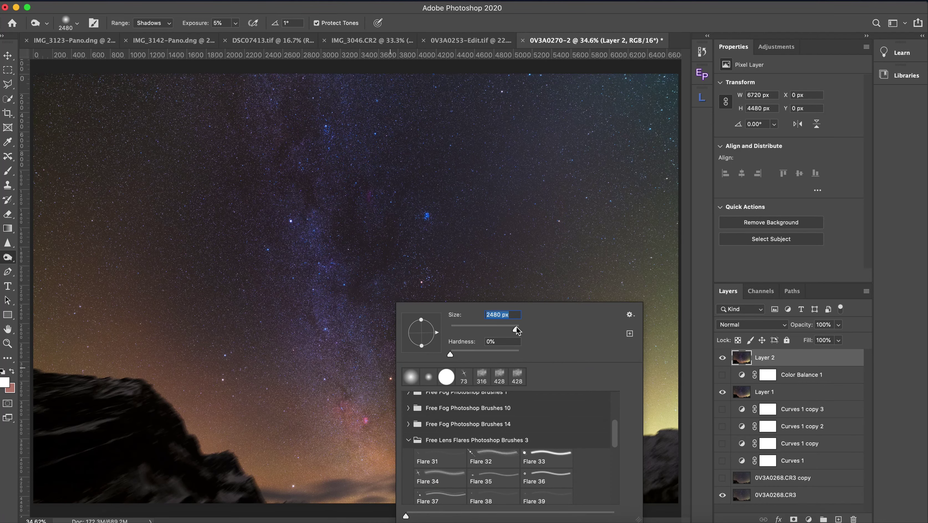
{"action": "left_click", "coordinate": [166, 243]}
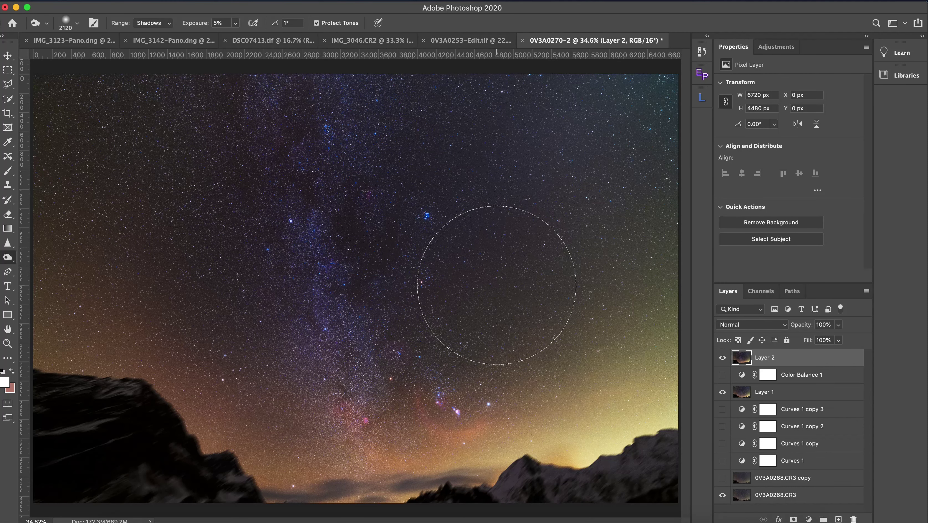
- Compare the sky with and without the dodged and burned layer
{"action": "left_click", "coordinate": [722, 358]}
{"action": "left_click", "coordinate": [722, 359]}
{"action": "left_click", "coordinate": [722, 358]}
{"action": "left_click", "coordinate": [722, 359]}
- Try a Curves adjustment with points at input 175, output 185 and input 46, output 41, compare it on and off, and delete it
{"action": "left_click", "coordinate": [792, 55]}
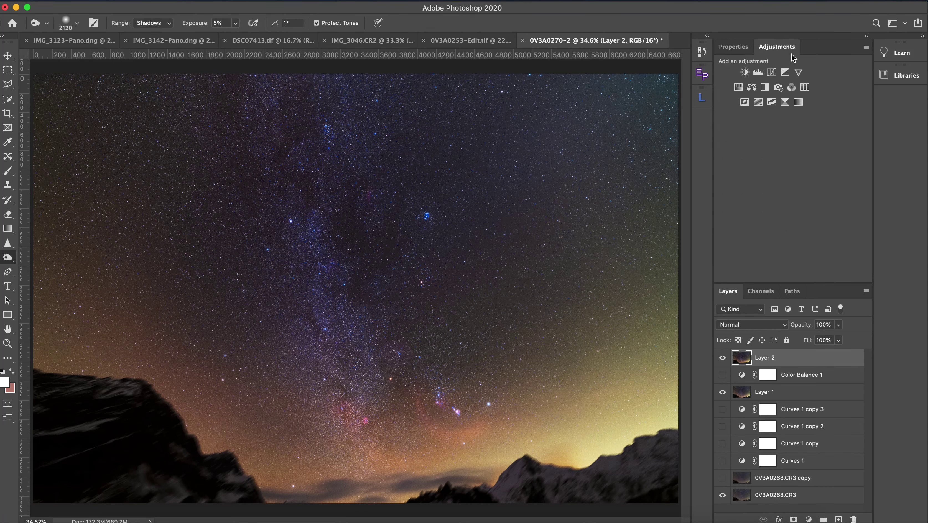
{"action": "left_click", "coordinate": [772, 72]}
{"action": "left_click", "coordinate": [820, 140]}
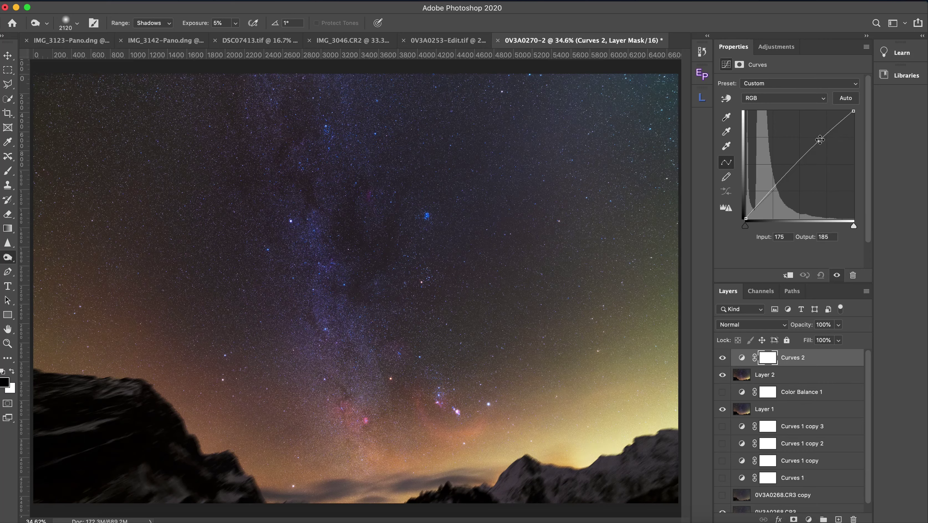
{"action": "left_click", "coordinate": [764, 201]}
{"action": "left_click_drag", "start_coordinate": [765, 201], "coordinate": [765, 201]}
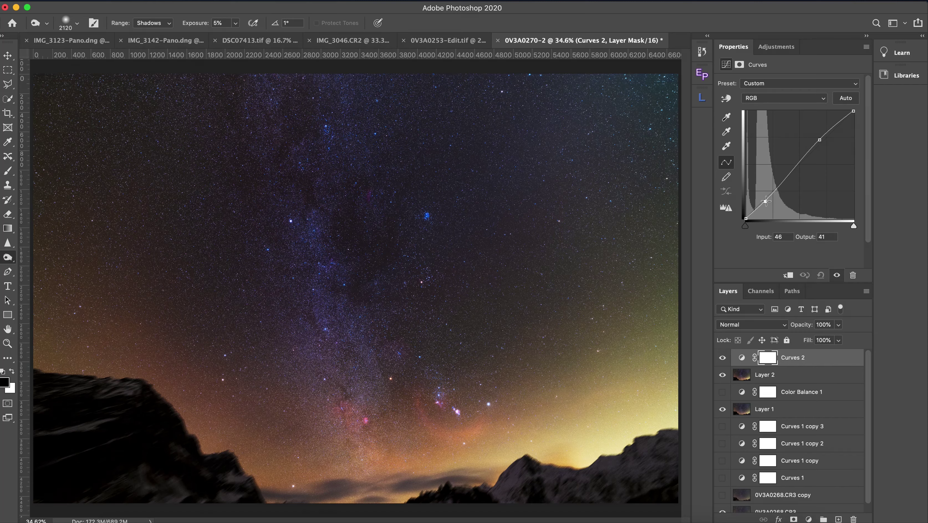
{"action": "left_click", "coordinate": [723, 359]}
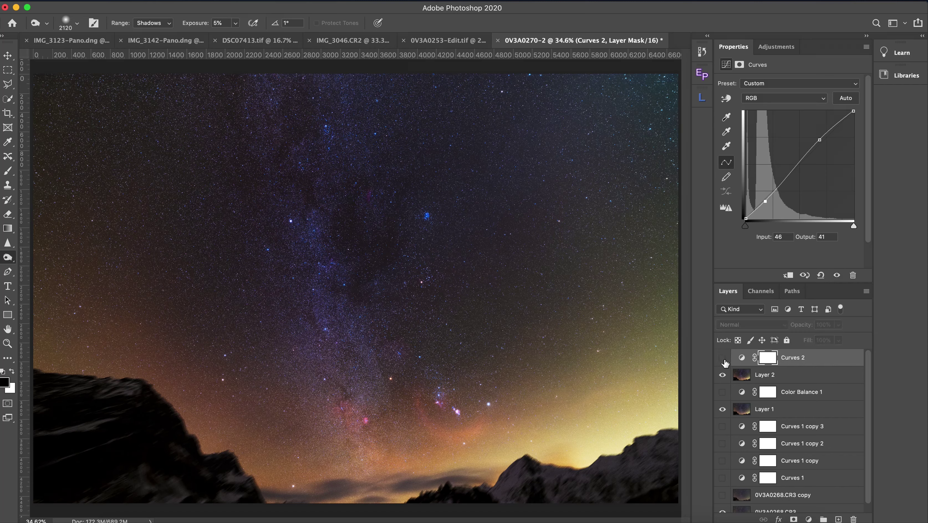
{"action": "left_click", "coordinate": [723, 359]}
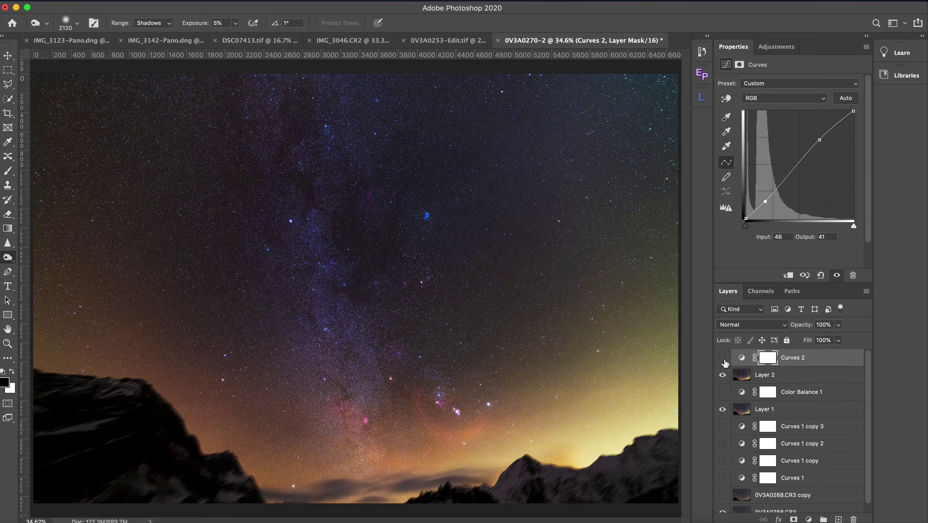
{"action": "left_click", "coordinate": [723, 360]}
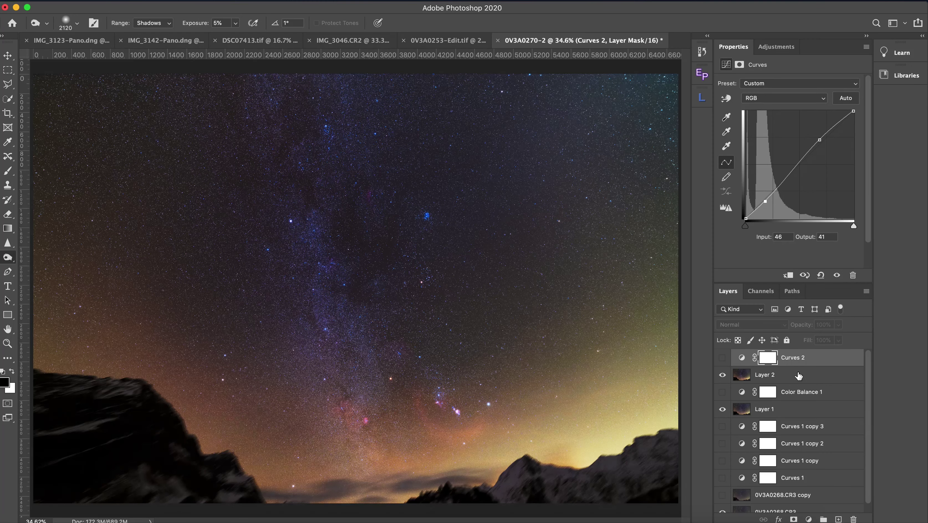
{"action": "left_click_drag", "start_coordinate": [829, 364], "coordinate": [852, 518]}
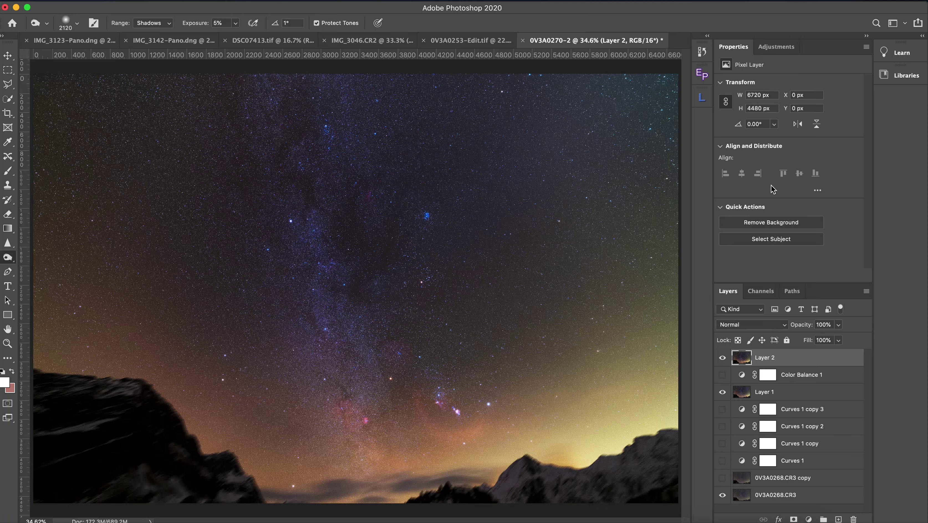
- Hide Layer 1 and compare the finished sky on Layer 2 with the original 0V3A0268.CR3 exposure
{"action": "left_click", "coordinate": [722, 358]}
{"action": "left_click", "coordinate": [722, 358]}
{"action": "left_click", "coordinate": [722, 393]}
{"action": "left_click", "coordinate": [722, 358]}
{"action": "left_click", "coordinate": [722, 358]}
{"action": "left_click", "coordinate": [722, 358]}
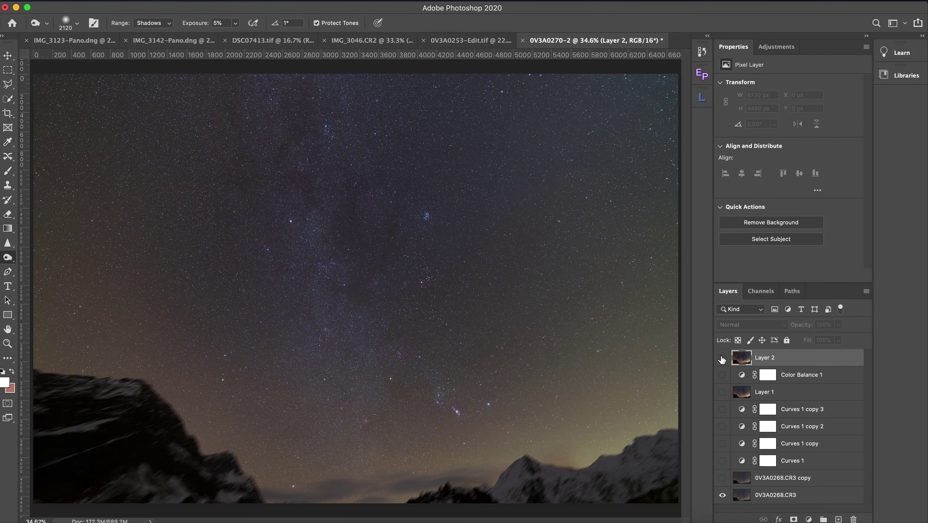
{"action": "left_click", "coordinate": [722, 359]}
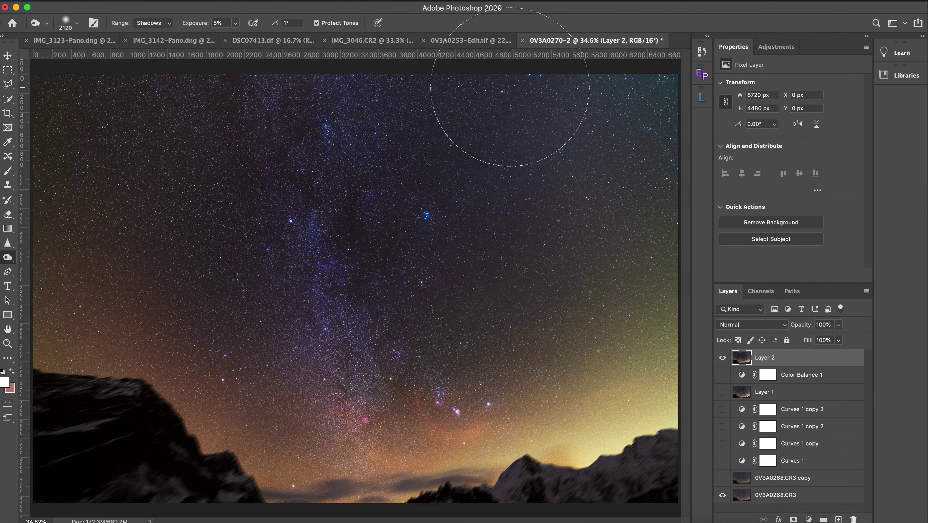
- Bring the finished sky into 0V3A0253-Edit.tif as a new layer beneath the foreground
{"action": "left_click", "coordinate": [493, 41]}
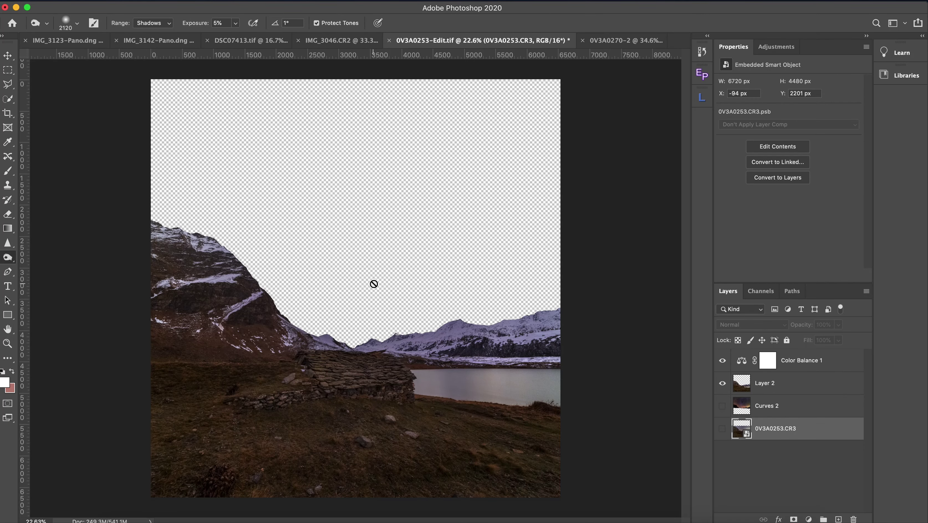
{"action": "key", "text": "super+alt+shift+e"}
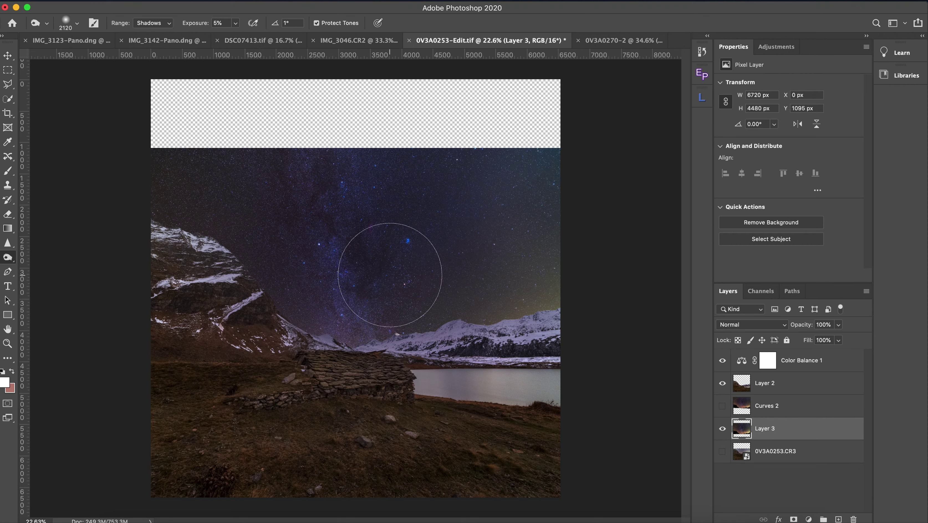
{"action": "left_click", "coordinate": [7, 56]}
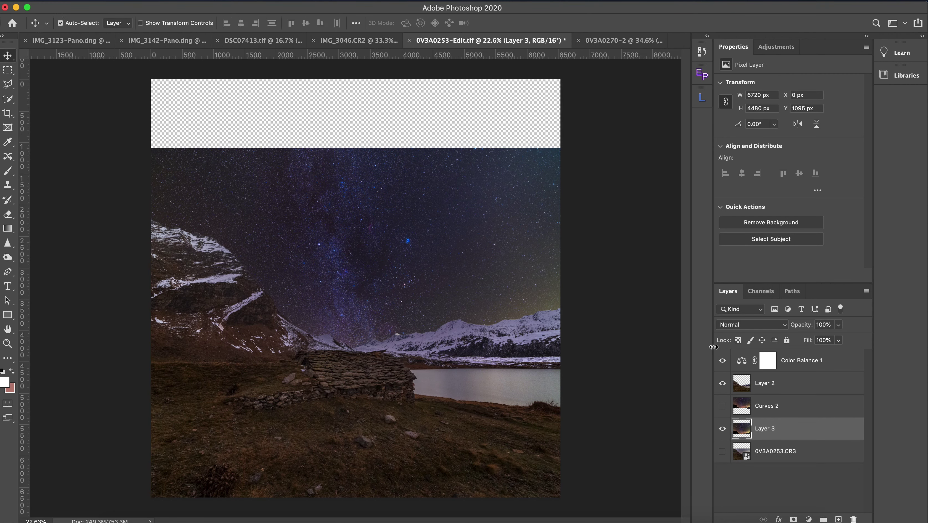
- Free-transform the new sky layer, moving it up behind the mountains and enlarging it to 6826 × 4642 px to fill the canvas
{"action": "left_click_drag", "start_coordinate": [474, 257], "coordinate": [469, 217]}
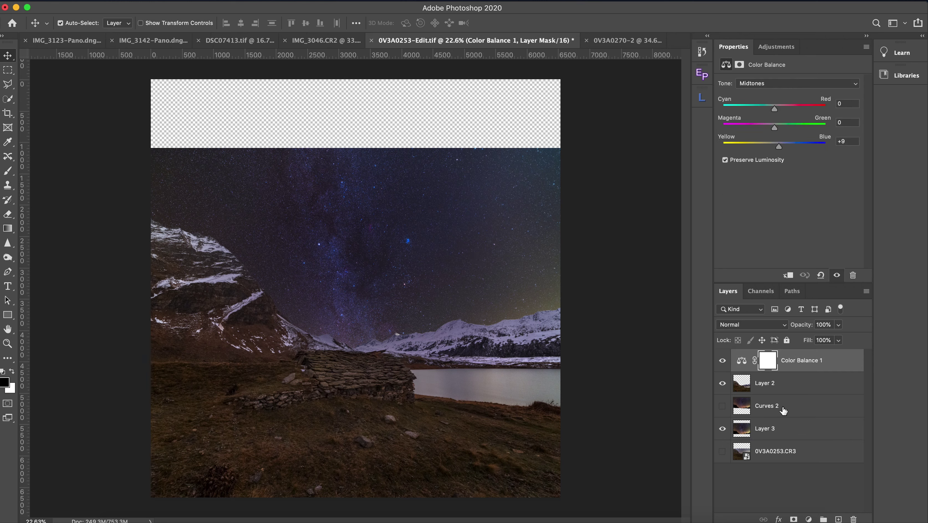
{"action": "key", "text": "super"}
{"action": "left_click", "coordinate": [777, 431]}
{"action": "key", "text": "super+t"}
{"action": "left_click_drag", "start_coordinate": [411, 211], "coordinate": [403, 137]}
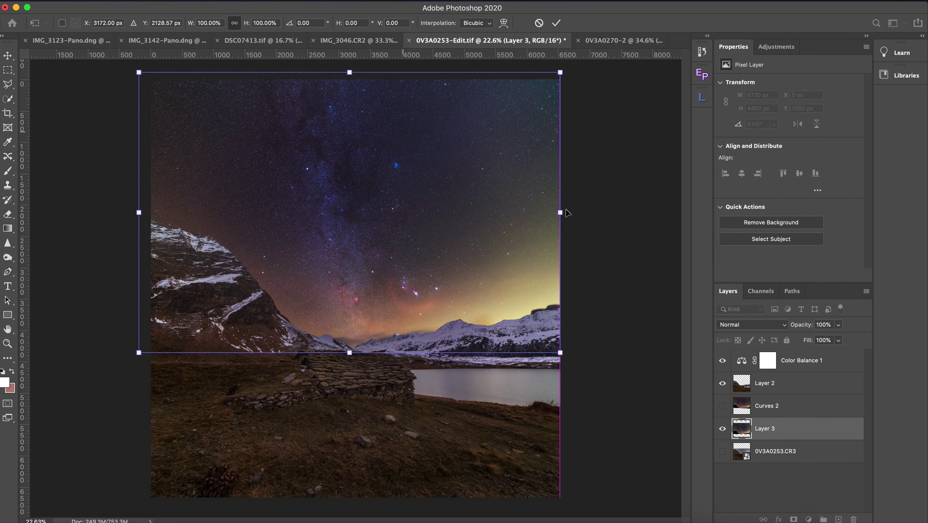
{"action": "left_click_drag", "start_coordinate": [582, 203], "coordinate": [585, 212]}
{"action": "left_click_drag", "start_coordinate": [514, 185], "coordinate": [517, 187]}
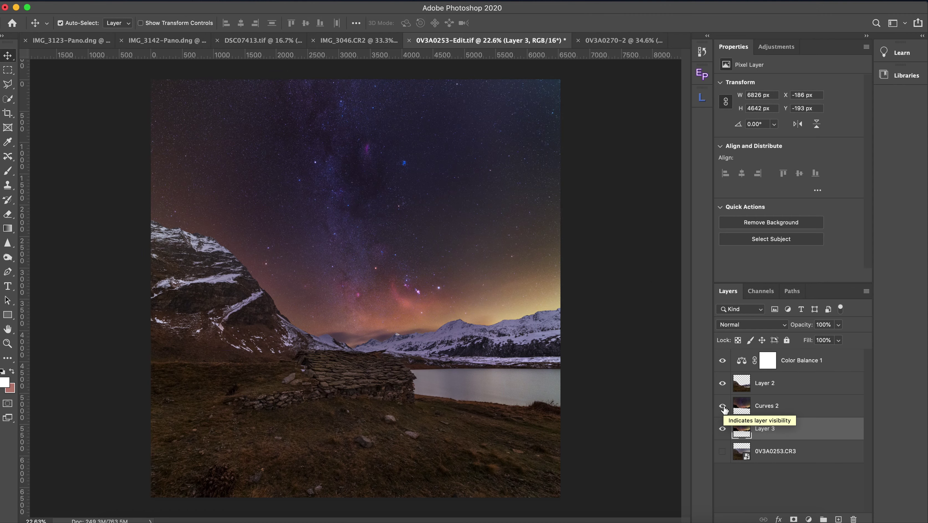
- Show the Curves 2 sky layer and examine the composite's nebulae, Milky Way and mountain horizon up close and as a whole
{"action": "left_click", "coordinate": [722, 407]}
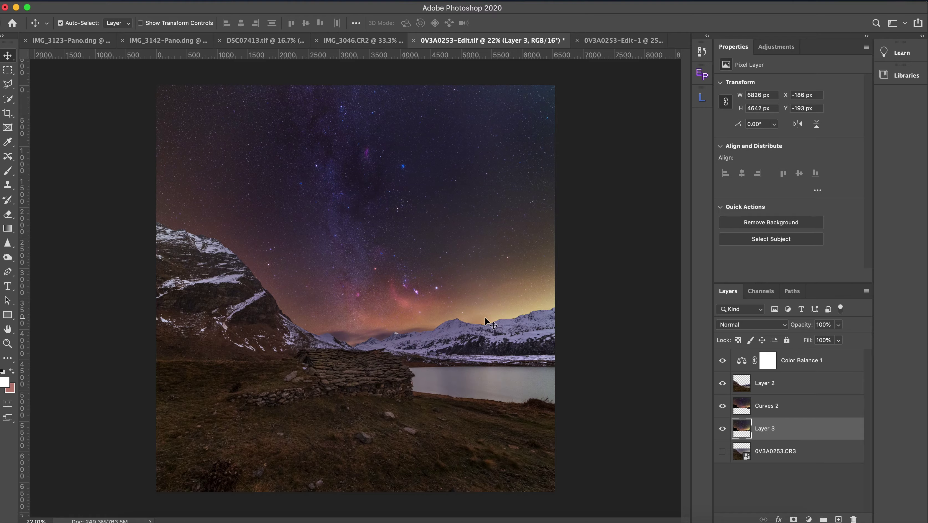
{"action": "scroll", "coordinate": [479, 320], "scroll_direction": "up", "scroll_amount": 5}
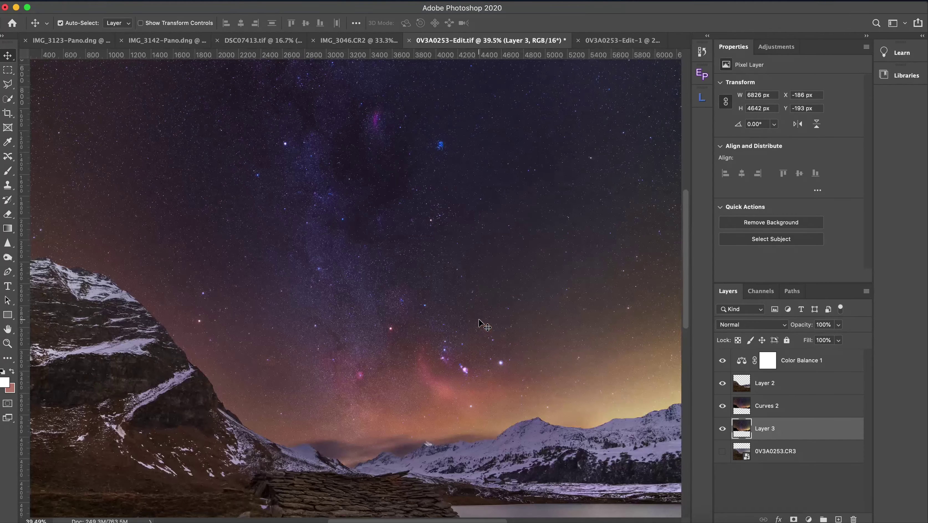
{"action": "scroll", "coordinate": [479, 320], "scroll_direction": "up", "scroll_amount": 6}
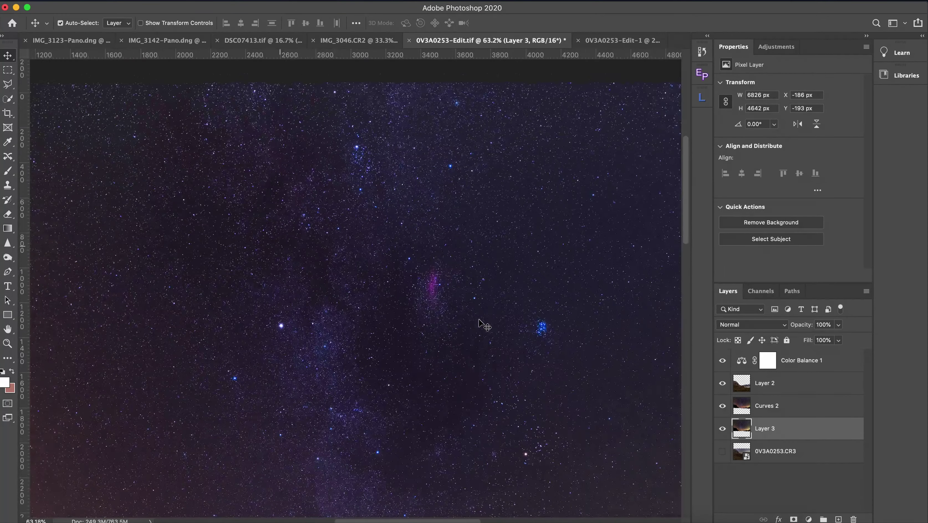
{"action": "scroll", "coordinate": [476, 322], "scroll_direction": "up", "scroll_amount": 3}
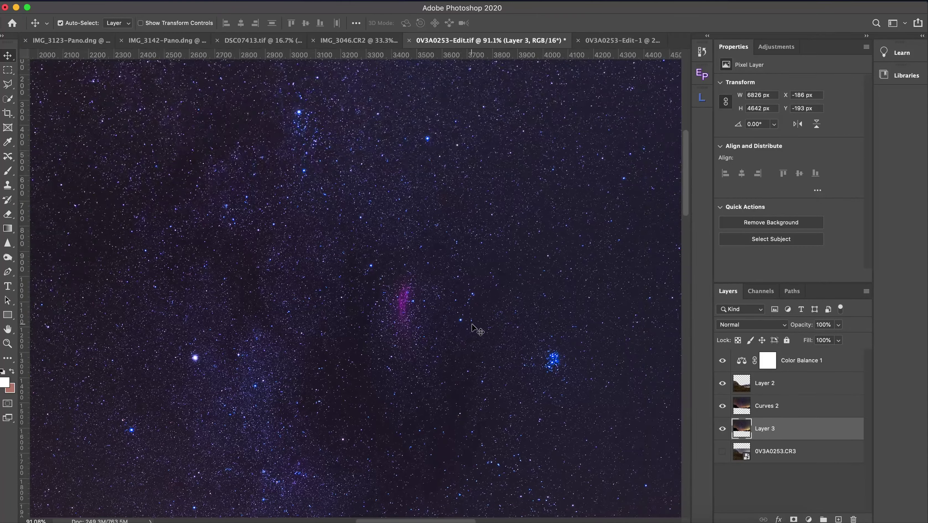
{"action": "scroll", "coordinate": [476, 327], "scroll_direction": "down", "scroll_amount": 4}
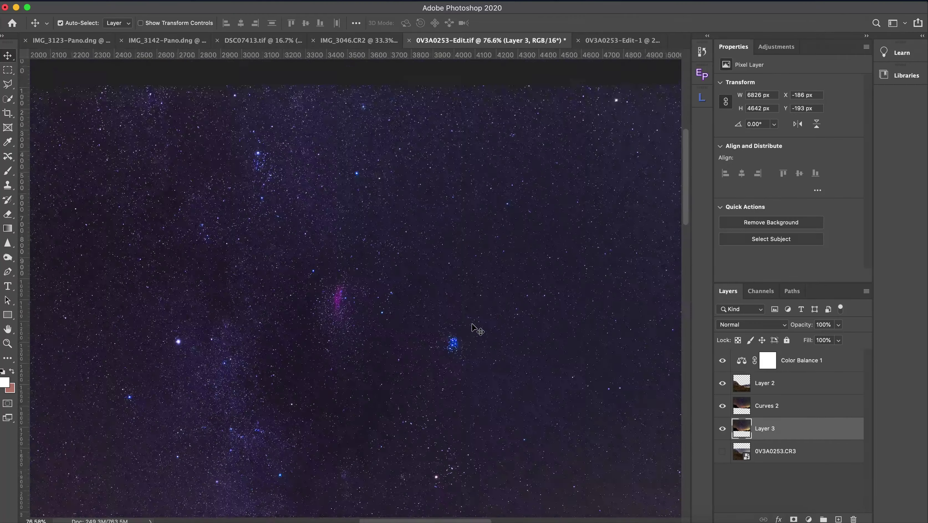
{"action": "scroll", "coordinate": [471, 325], "scroll_direction": "down", "scroll_amount": 5}
{"action": "scroll", "coordinate": [471, 324], "scroll_direction": "up", "scroll_amount": 4}
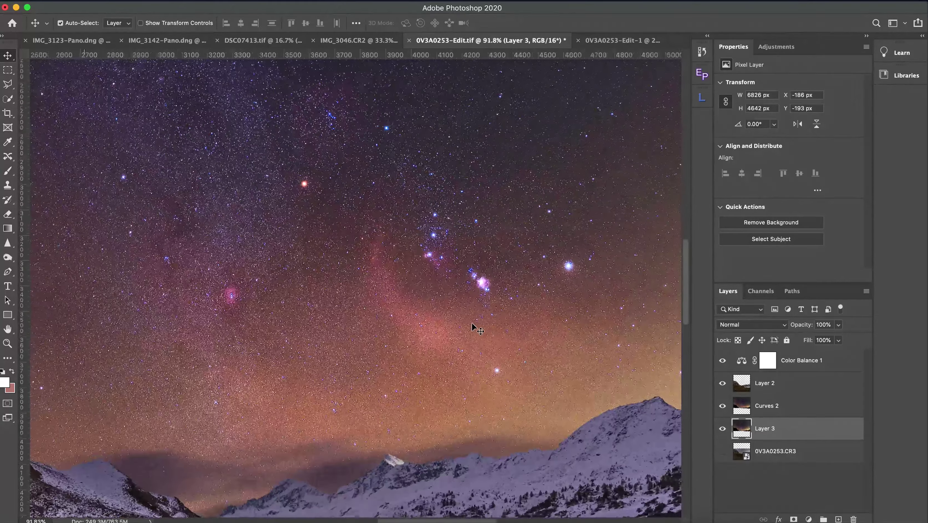
{"action": "scroll", "coordinate": [472, 323], "scroll_direction": "down", "scroll_amount": 5}
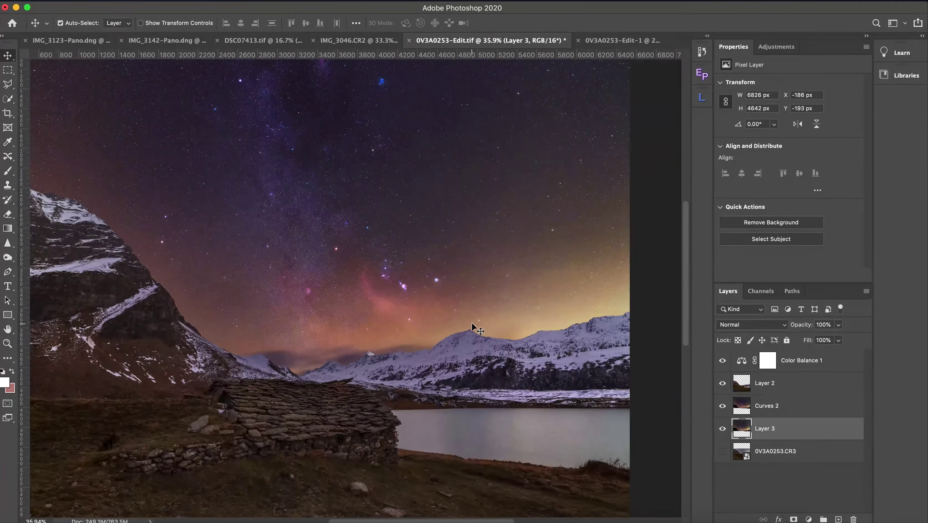
{"action": "scroll", "coordinate": [472, 323], "scroll_direction": "down", "scroll_amount": 2}
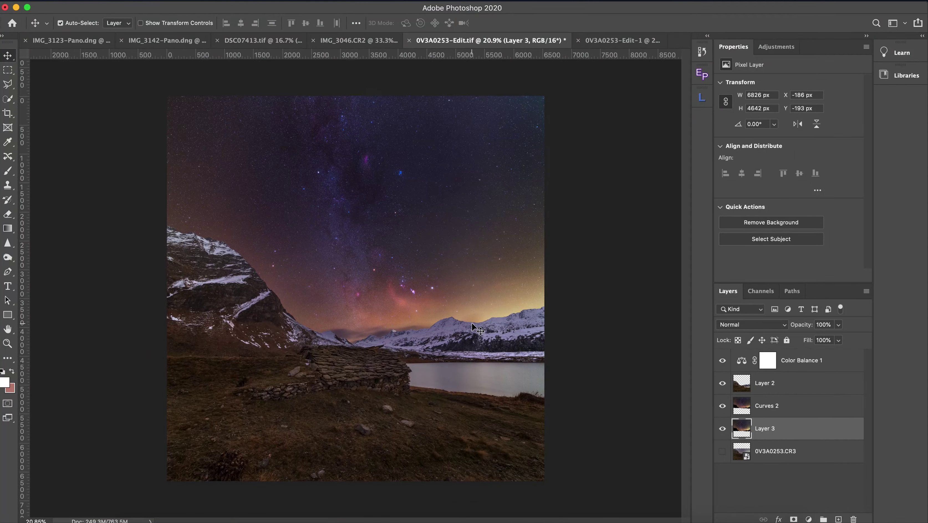
{"action": "scroll", "coordinate": [471, 322], "scroll_direction": "down", "scroll_amount": 1}
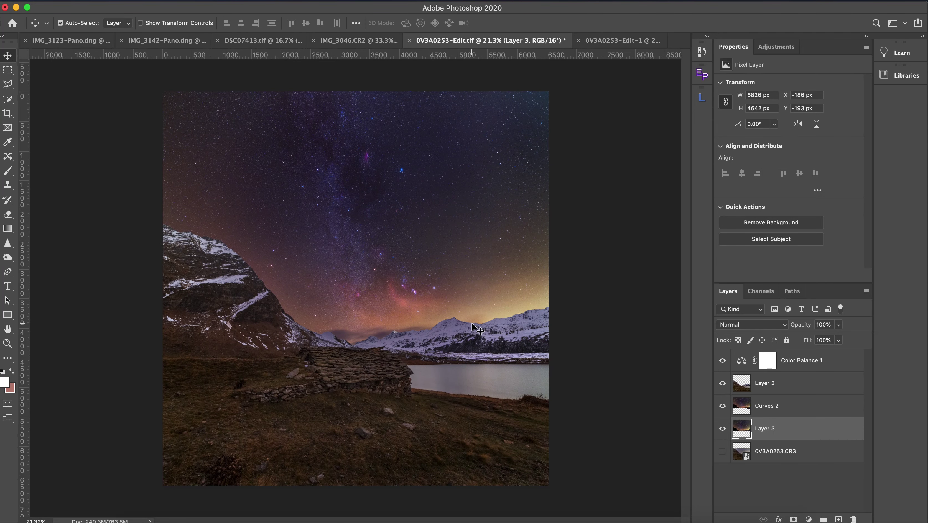